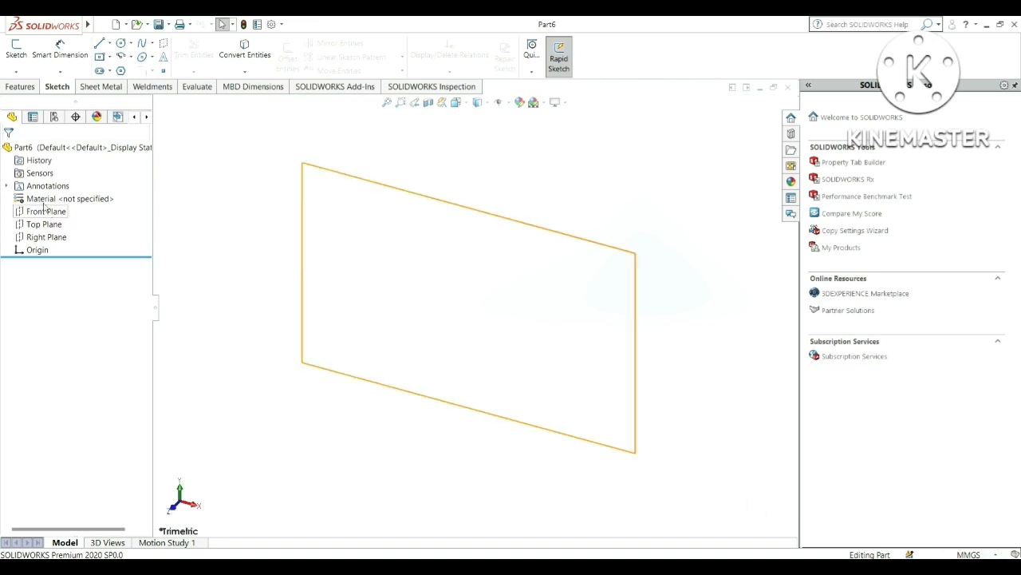
Sketch a center rectangle about 108 by 76 mm on the Top Plane, centred on the origin
left_click(16, 50)
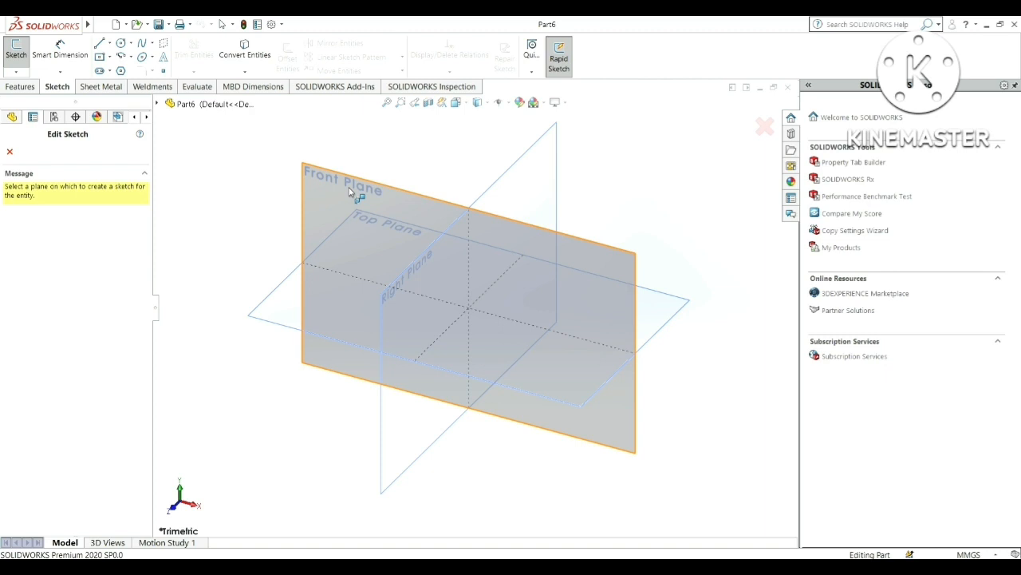
left_click(288, 291)
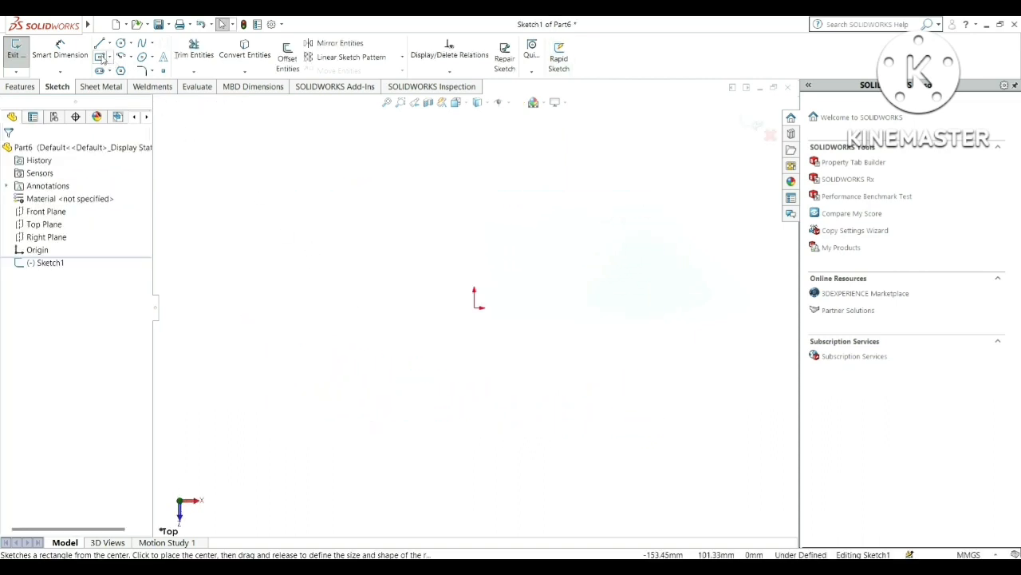
left_click(102, 57)
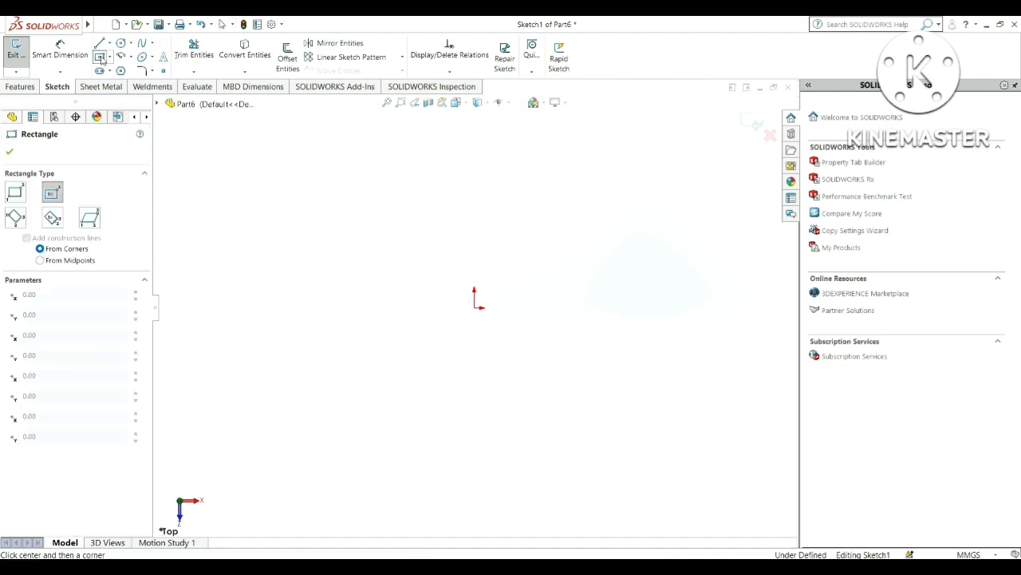
left_click(476, 308)
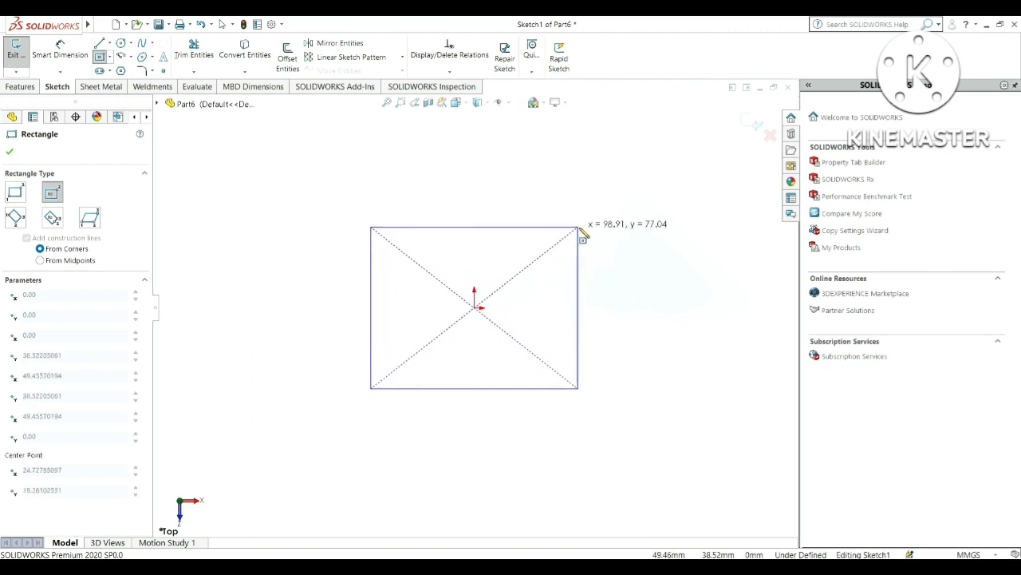
left_click(589, 230)
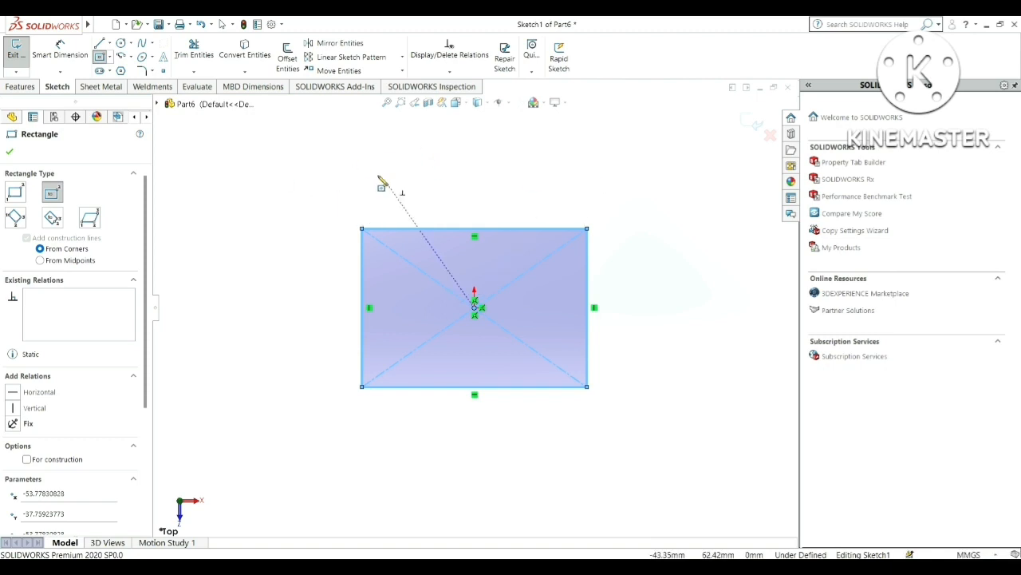
Dimension the rectangle's width and height to 50 mm each
left_click(70, 58)
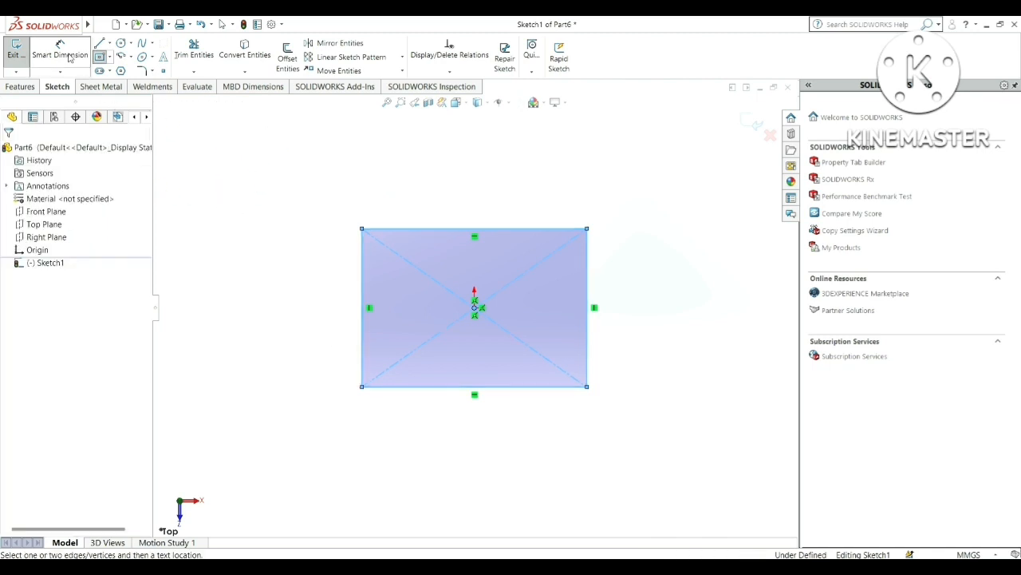
left_click(421, 225)
left_click(472, 186)
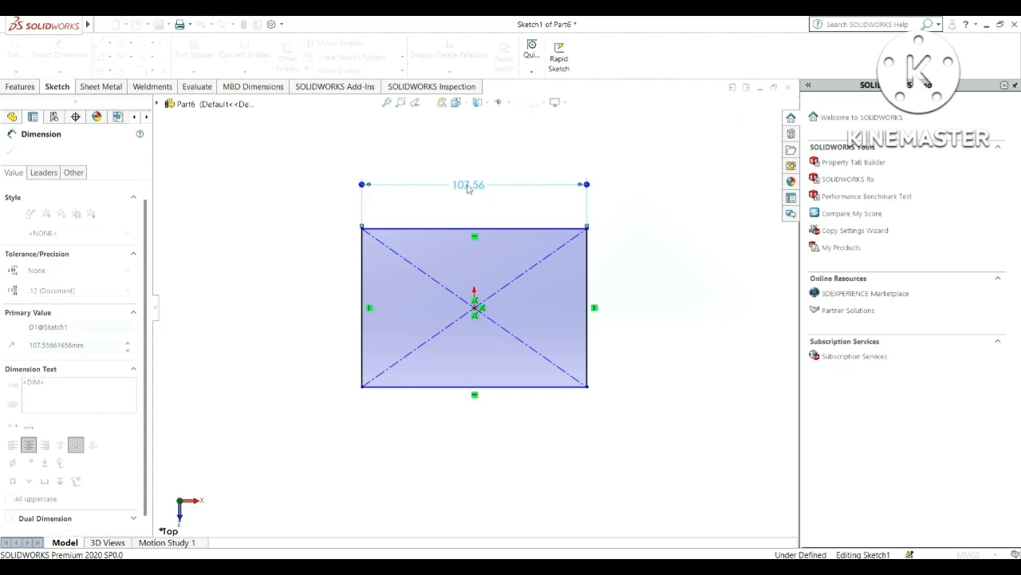
type("50")
key("Return")
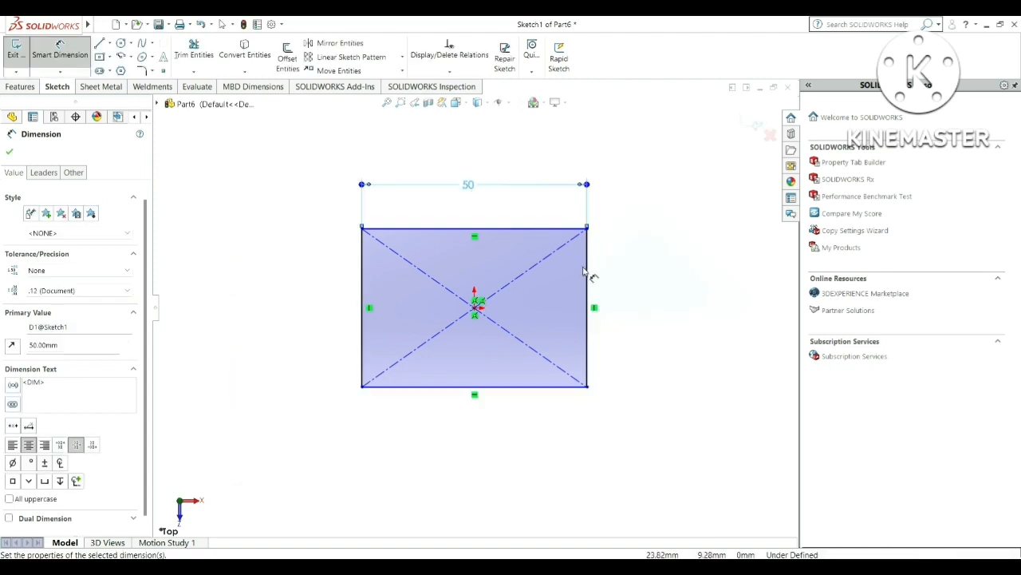
left_click(587, 275)
left_click(629, 279)
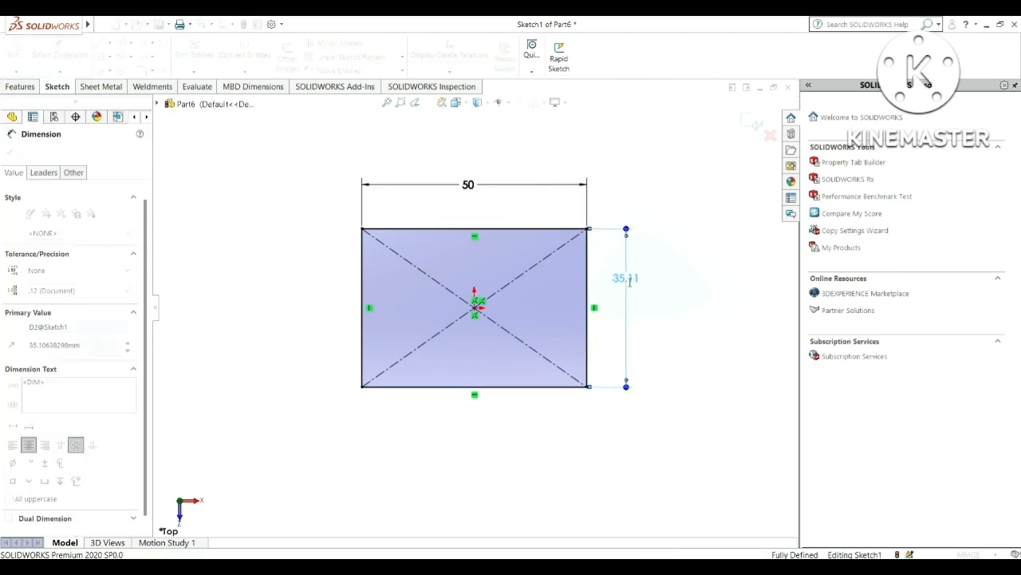
type("50")
key("Return")
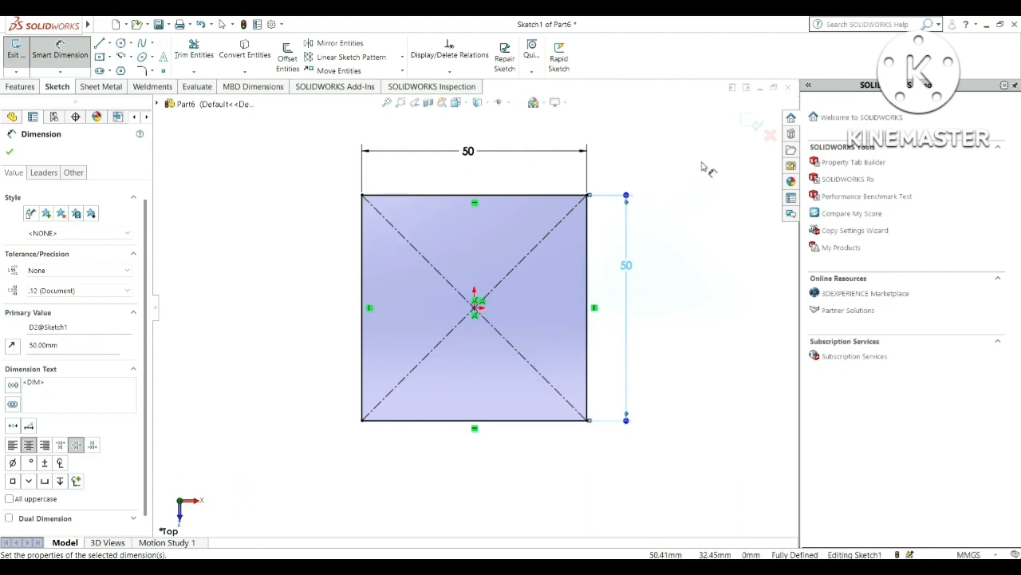
left_click(10, 151)
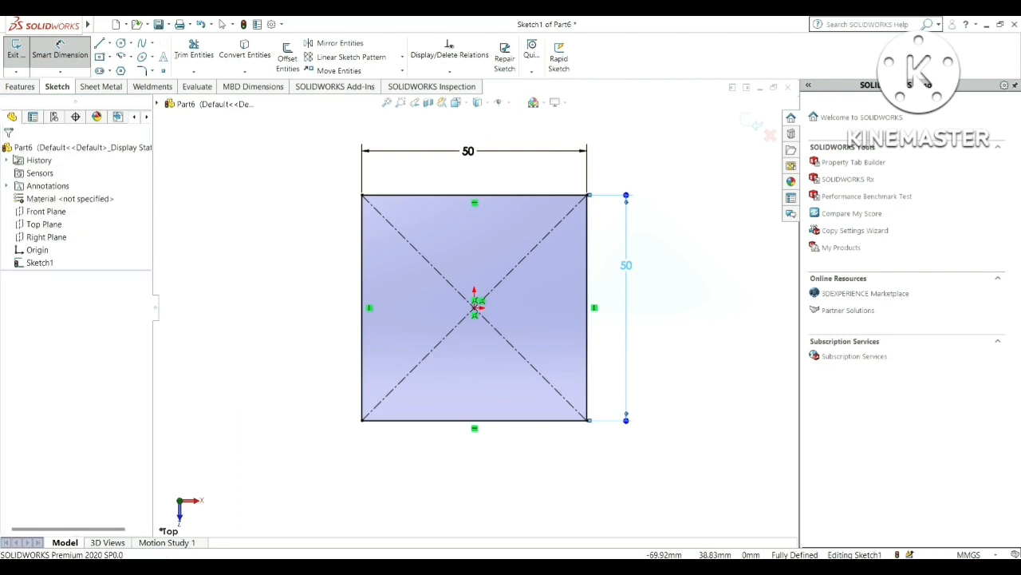
Extrude the square profile as a boss with a blind depth of 5 mm
left_click(21, 87)
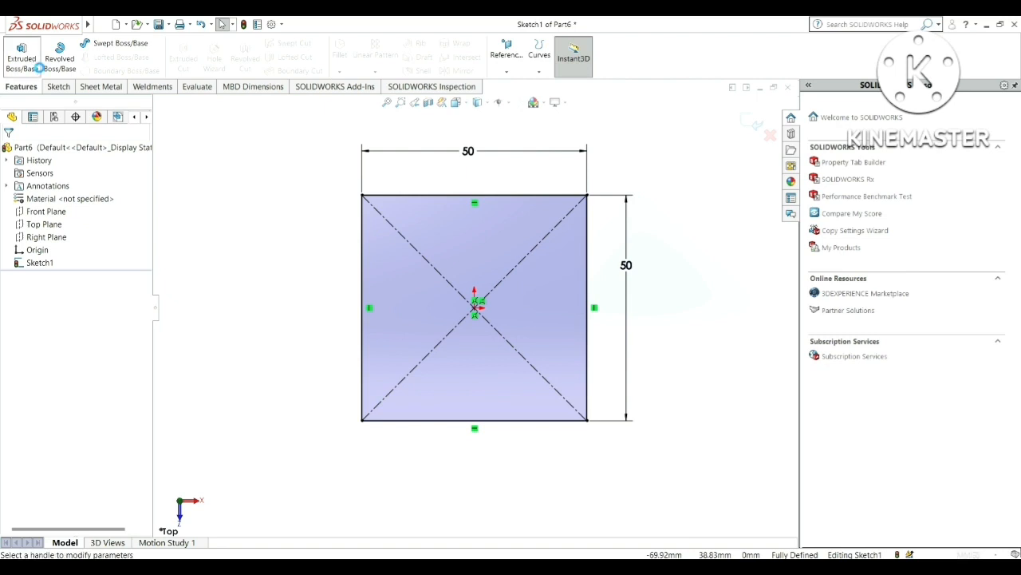
left_click(36, 68)
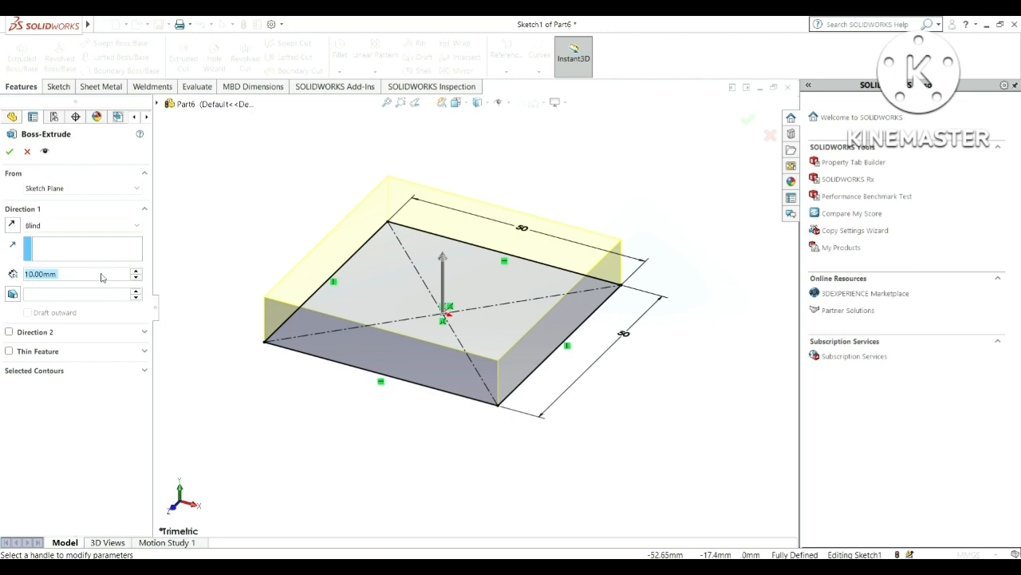
type("5")
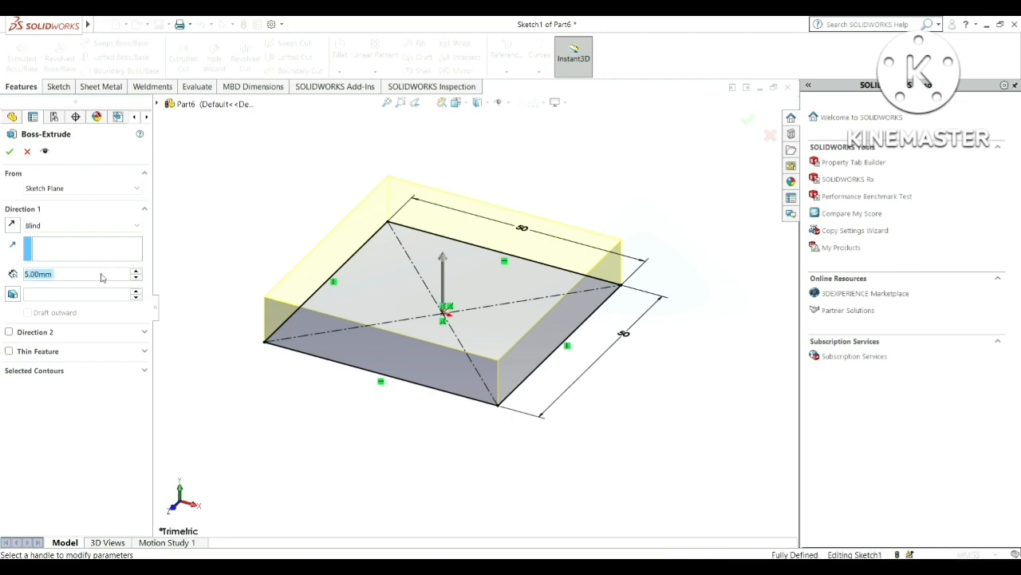
key("Return")
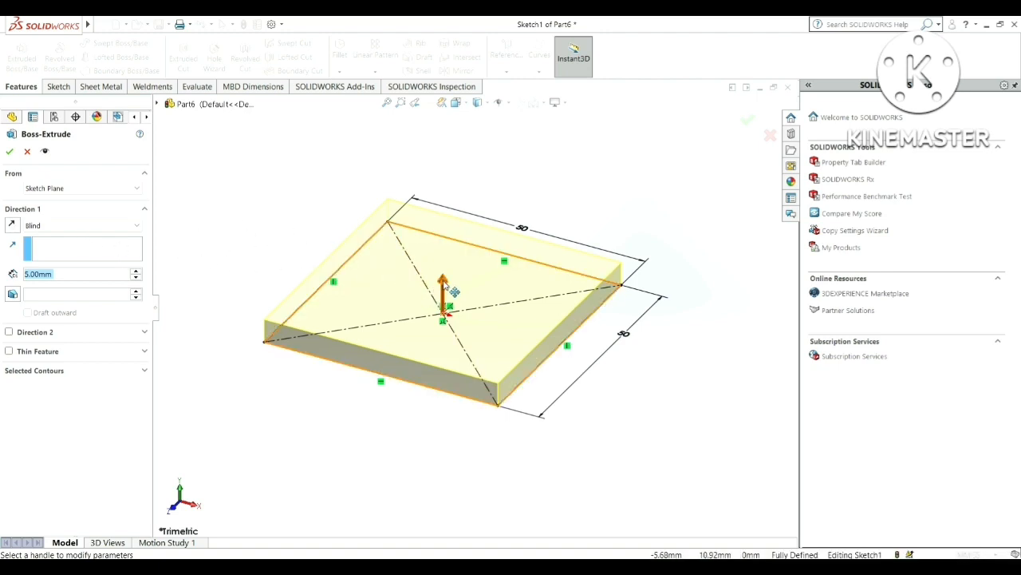
left_click(9, 152)
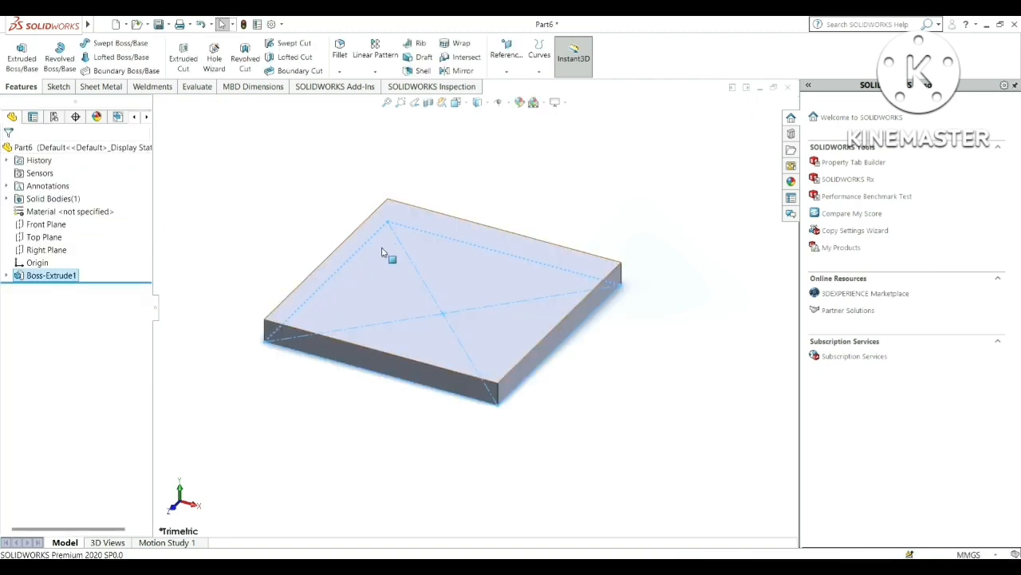
Start a sketch on the plate's upper face and draw a circle about 3.3 mm in diameter near the upper-left corner
left_click(414, 216)
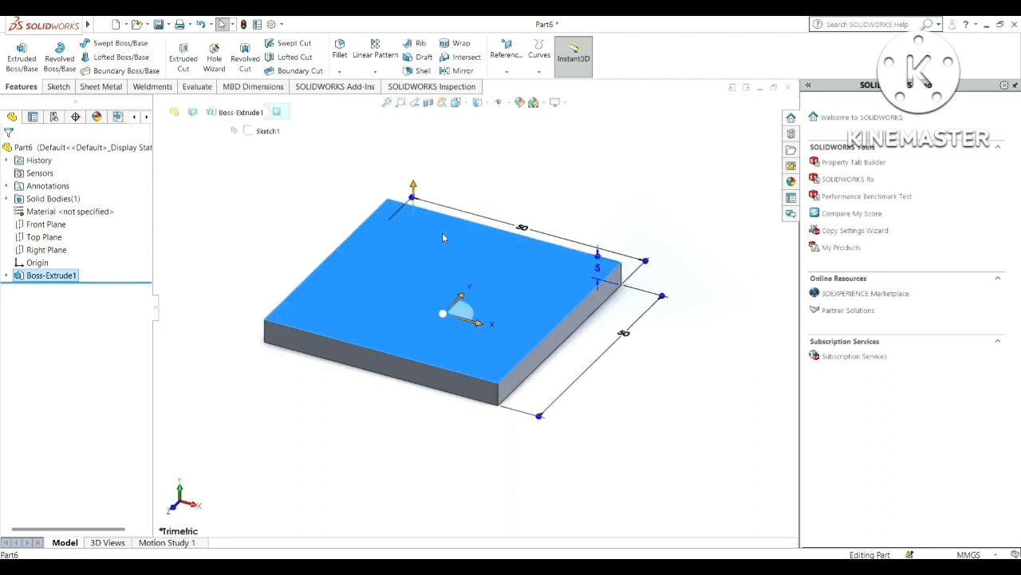
left_click(511, 184)
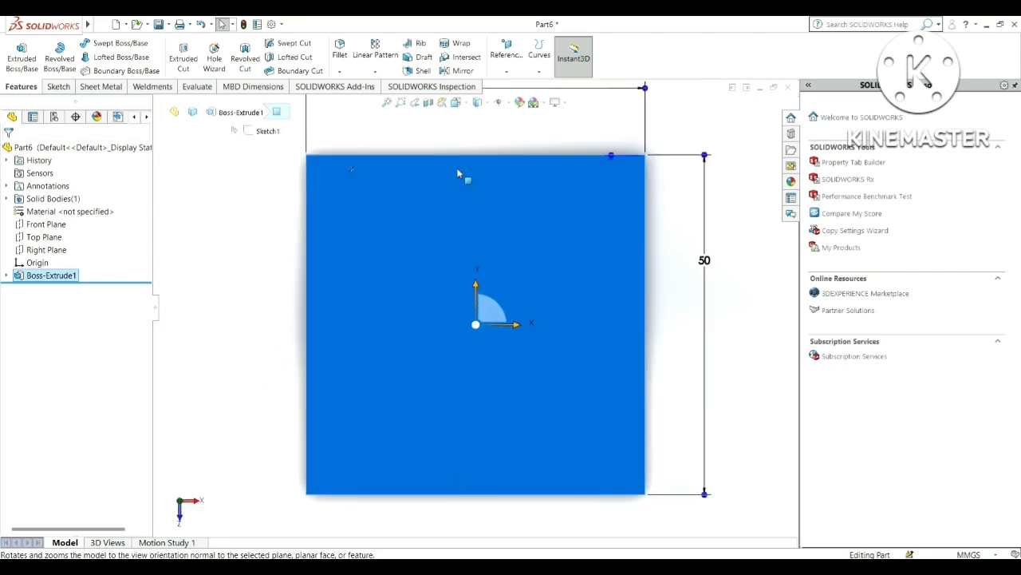
left_click(57, 88)
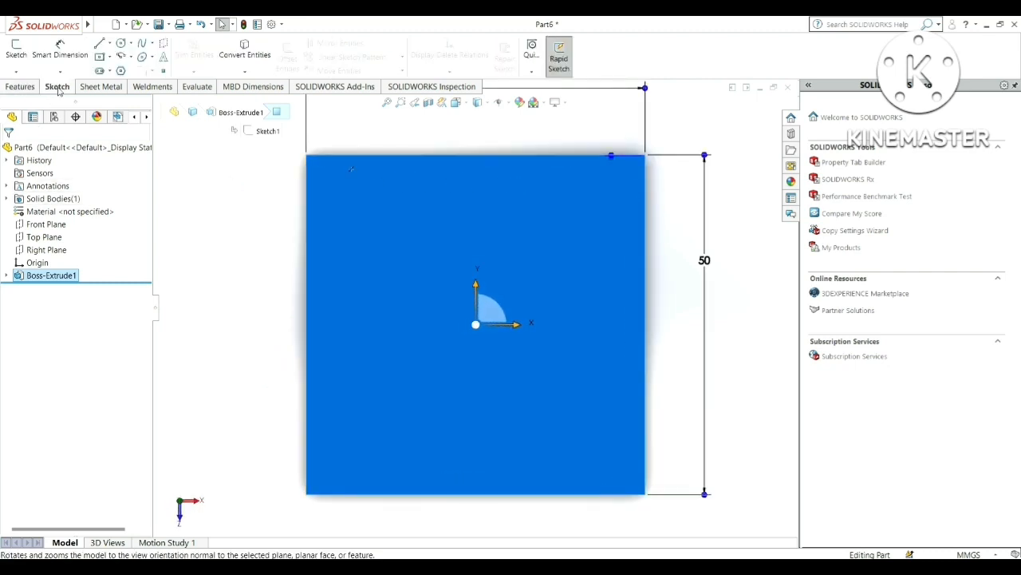
left_click(17, 53)
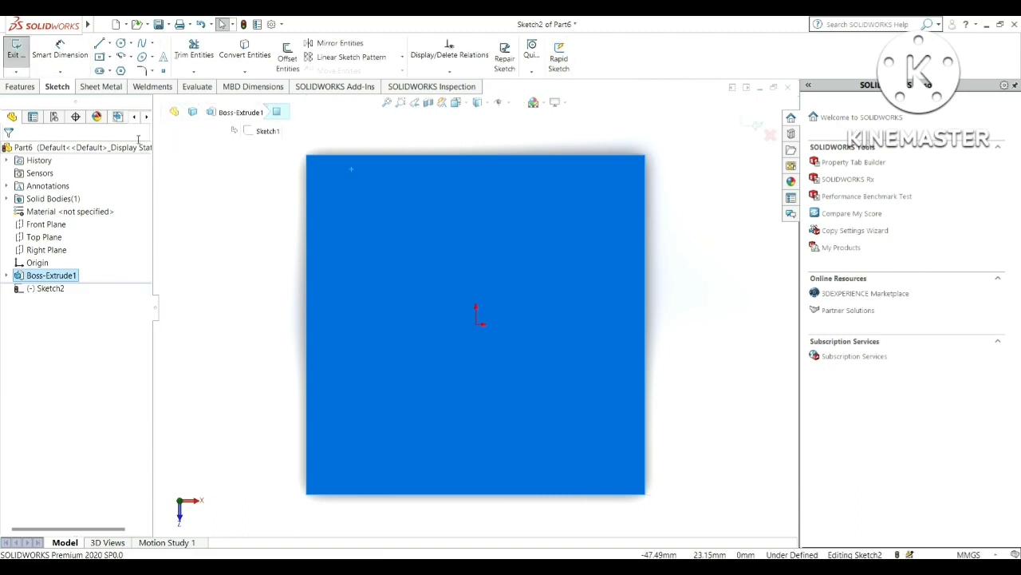
left_click(121, 44)
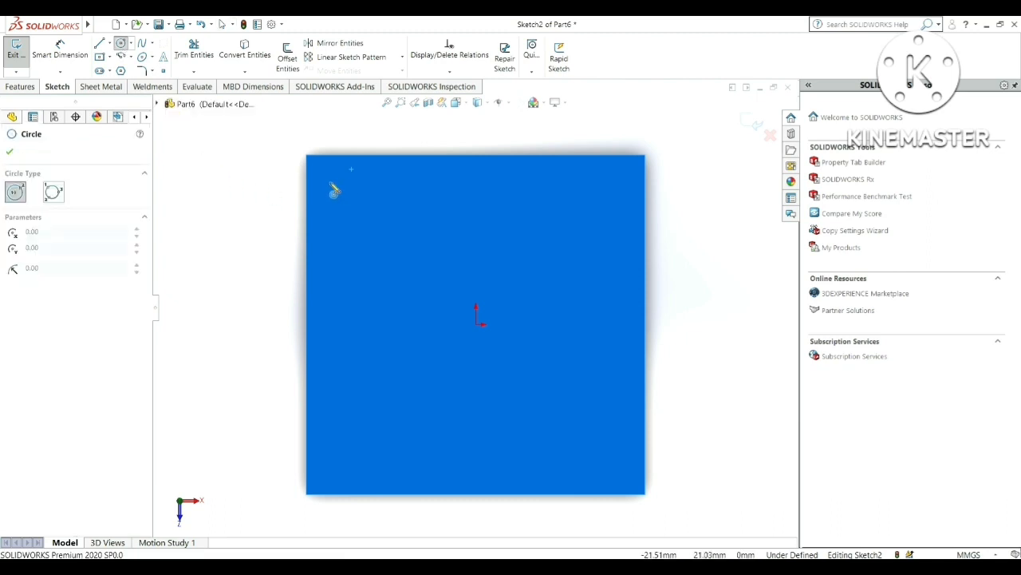
left_click(333, 182)
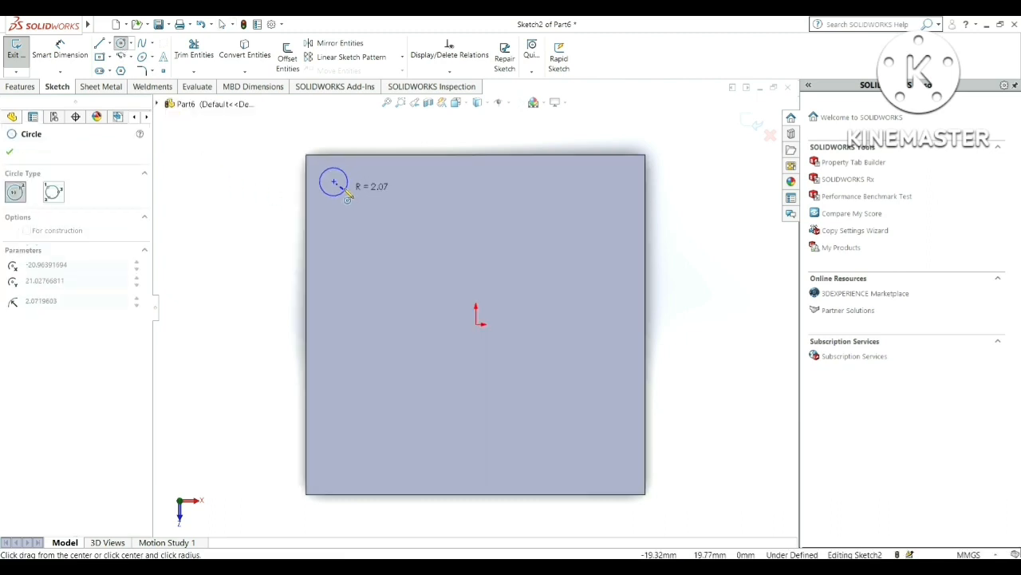
left_click(345, 193)
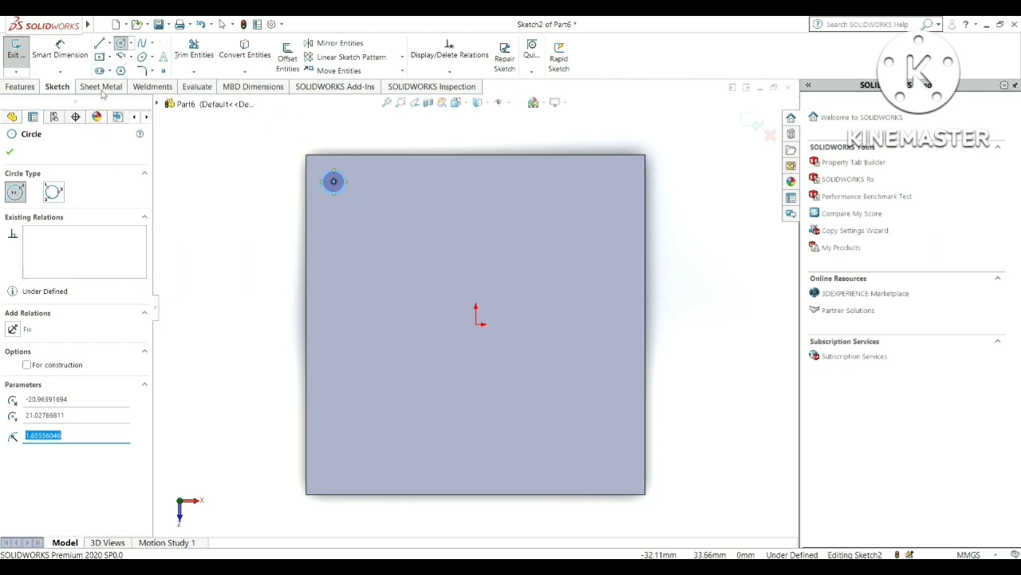
Dimension the corner circle's diameter to 5 mm
left_click(60, 49)
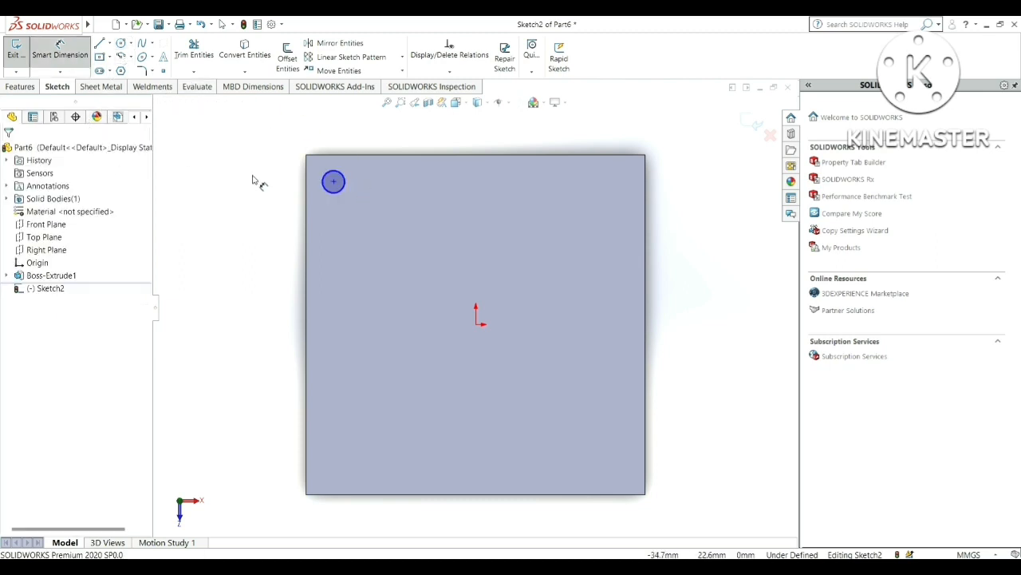
left_click(343, 189)
left_click(382, 189)
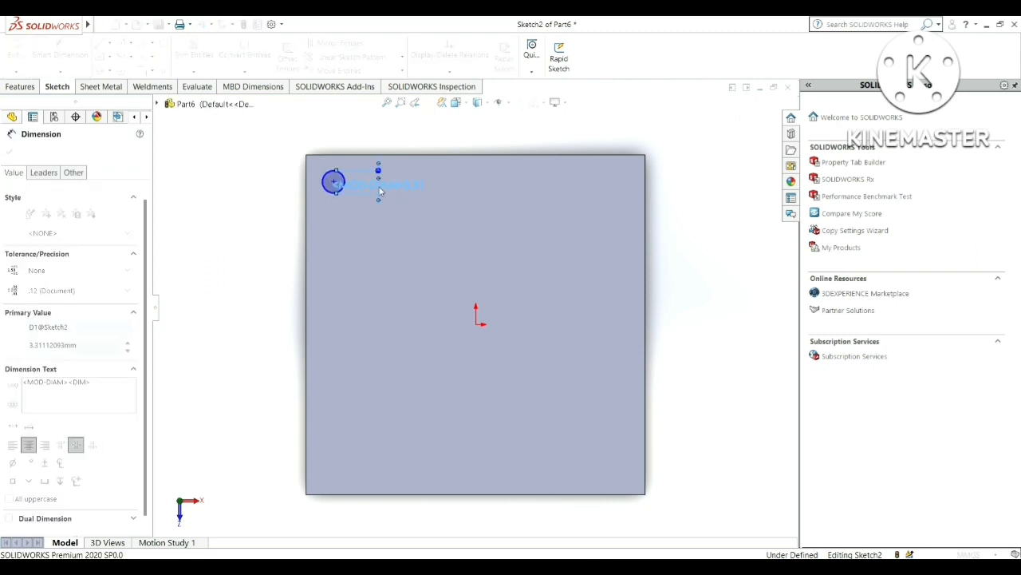
type("5")
key("Return")
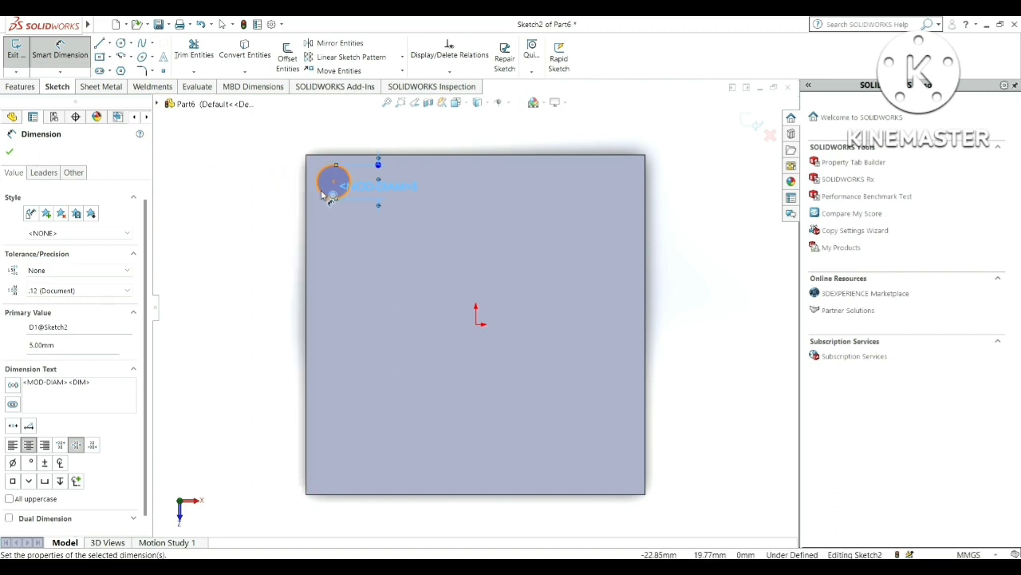
Dimension the circle's centre 5 mm from the plate's left edge and 5 mm from its upper edge
left_click(318, 190)
left_click(306, 190)
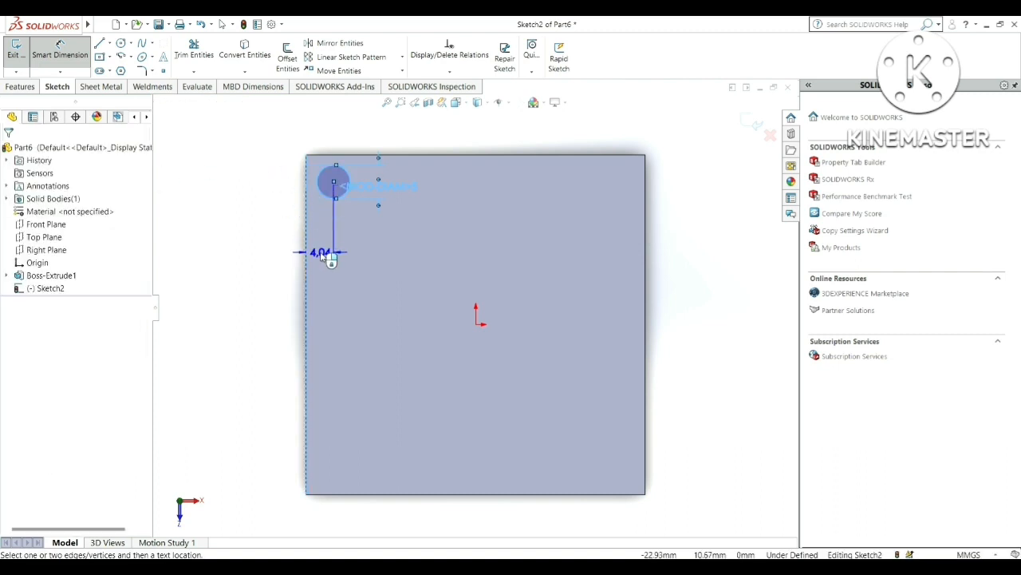
left_click(321, 254)
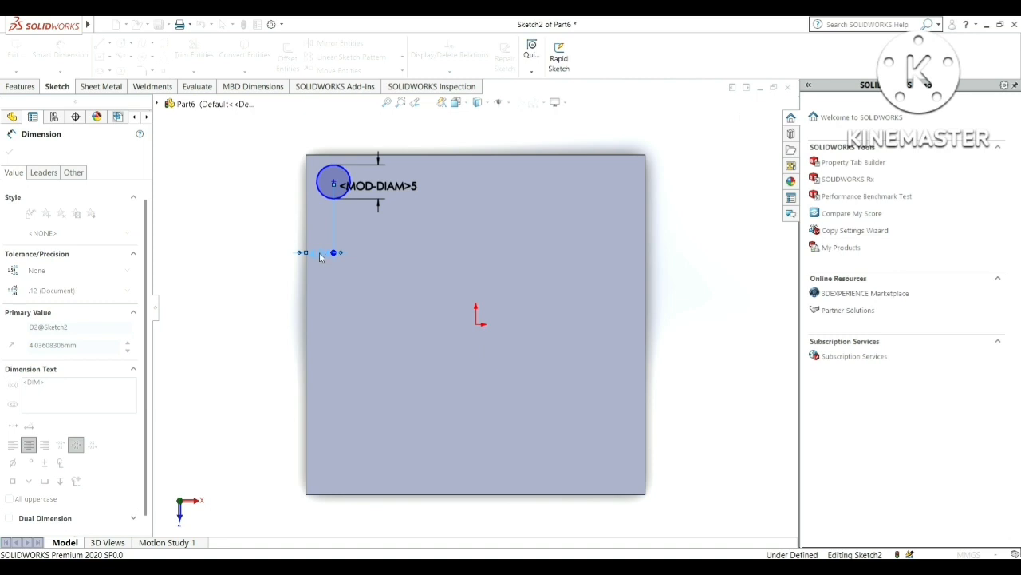
type("5")
key("Return")
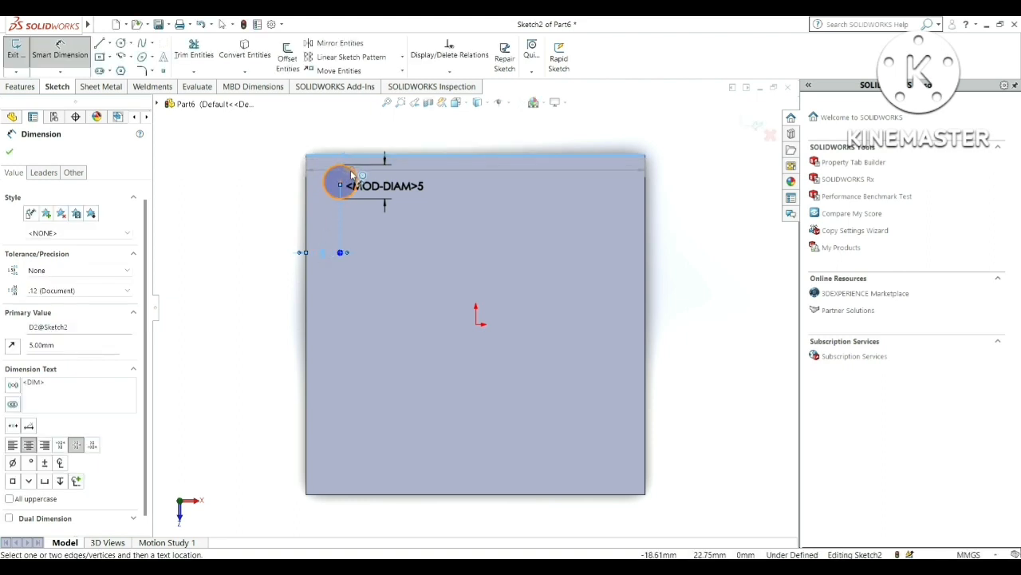
left_click(351, 175)
left_click(413, 156)
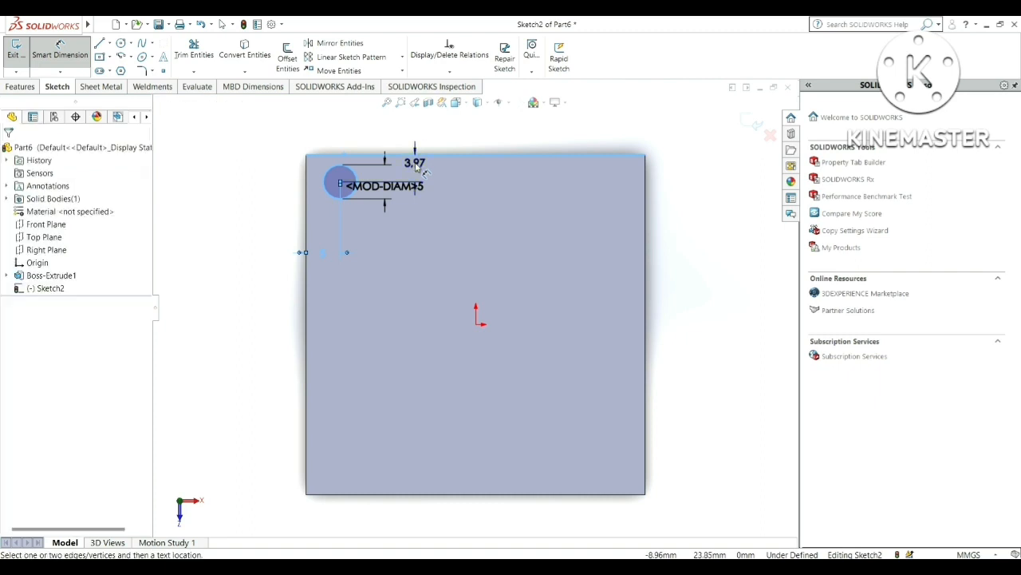
left_click(416, 166)
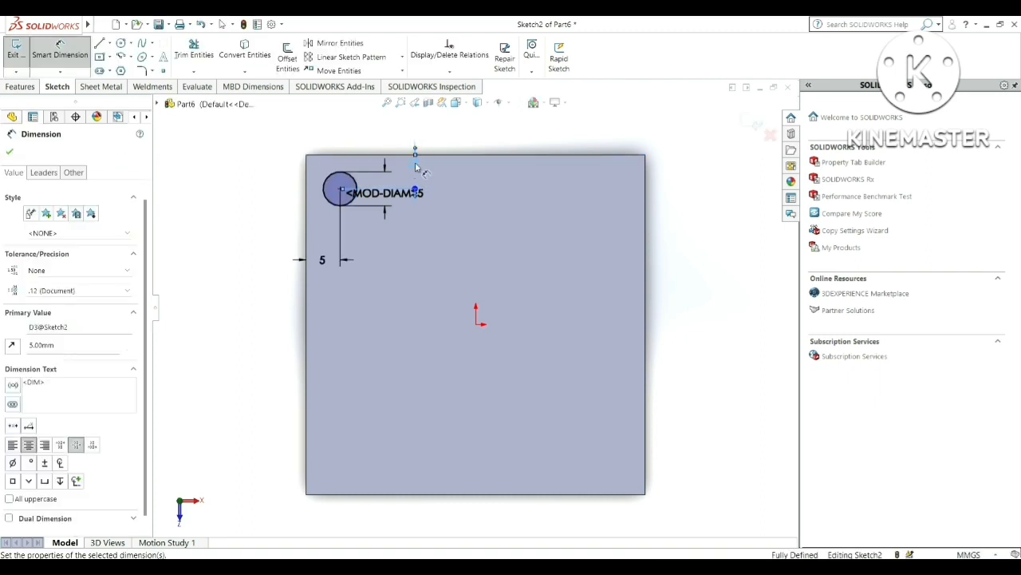
left_click(10, 150)
key("Escape")
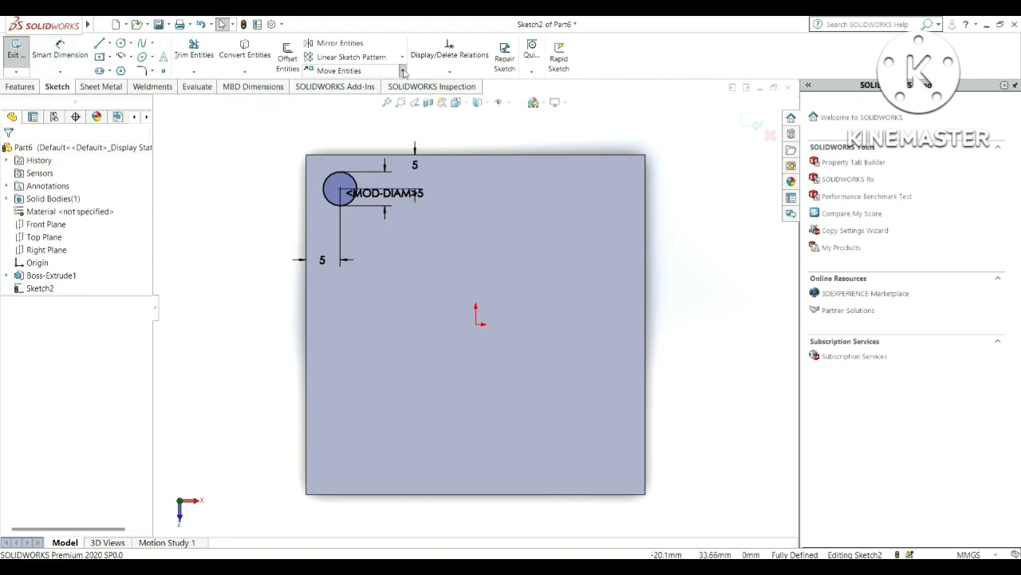
Copy the upper-left circle from its centre to spots near the plate's lower-left, upper-right and lower-right corners, keeping relations
left_click(367, 100)
left_click(329, 198)
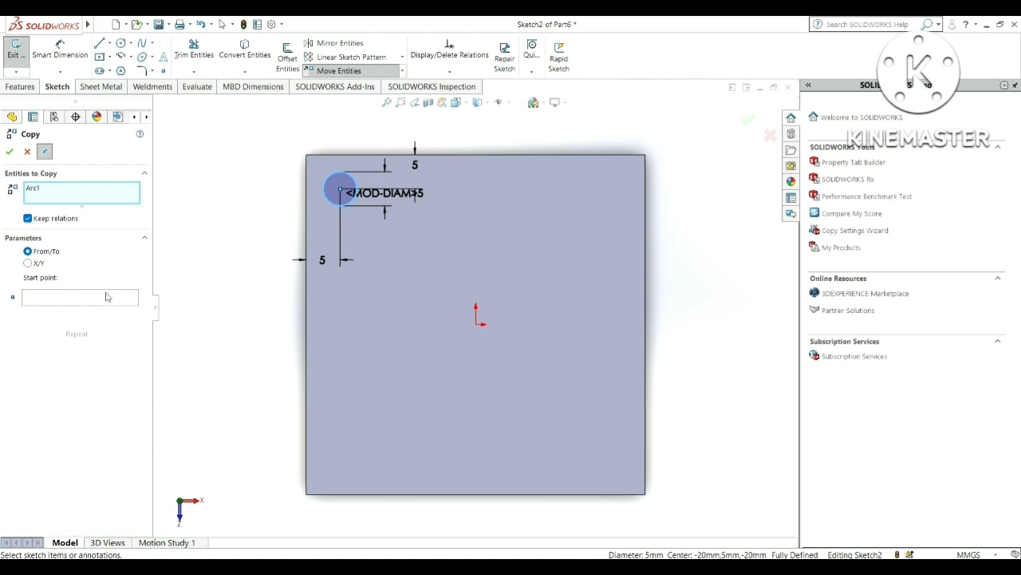
left_click(61, 299)
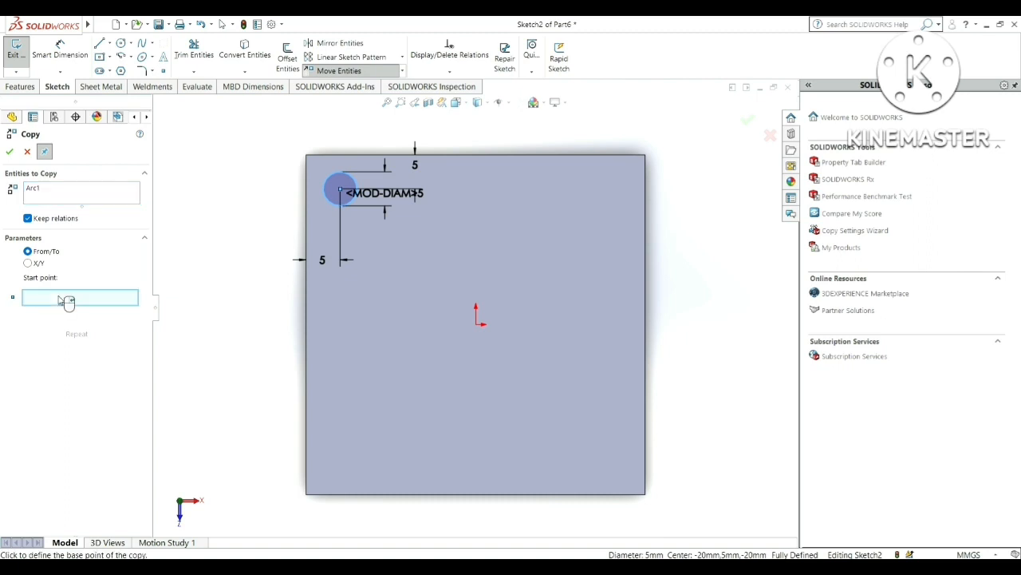
left_click(341, 191)
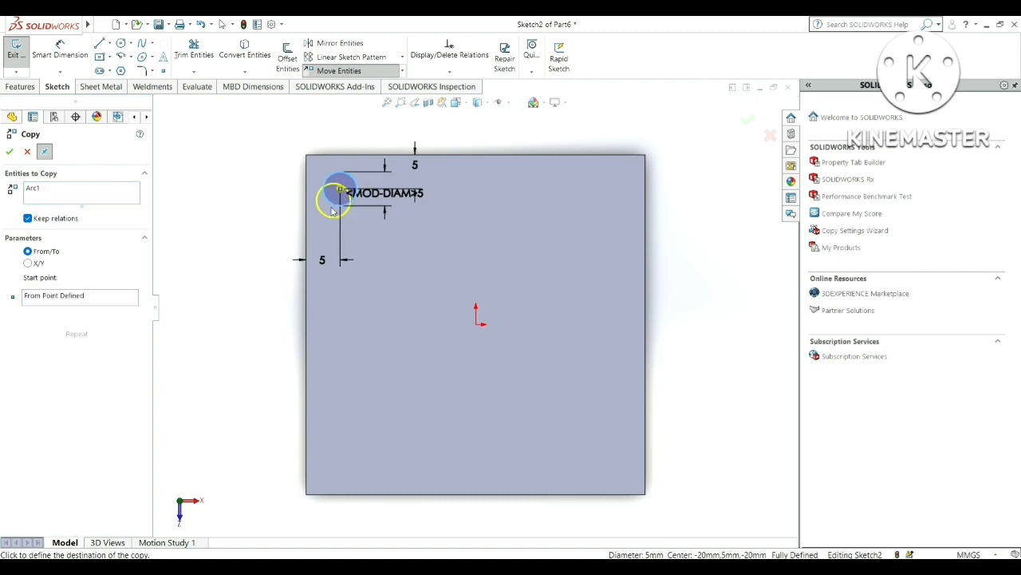
left_click(340, 453)
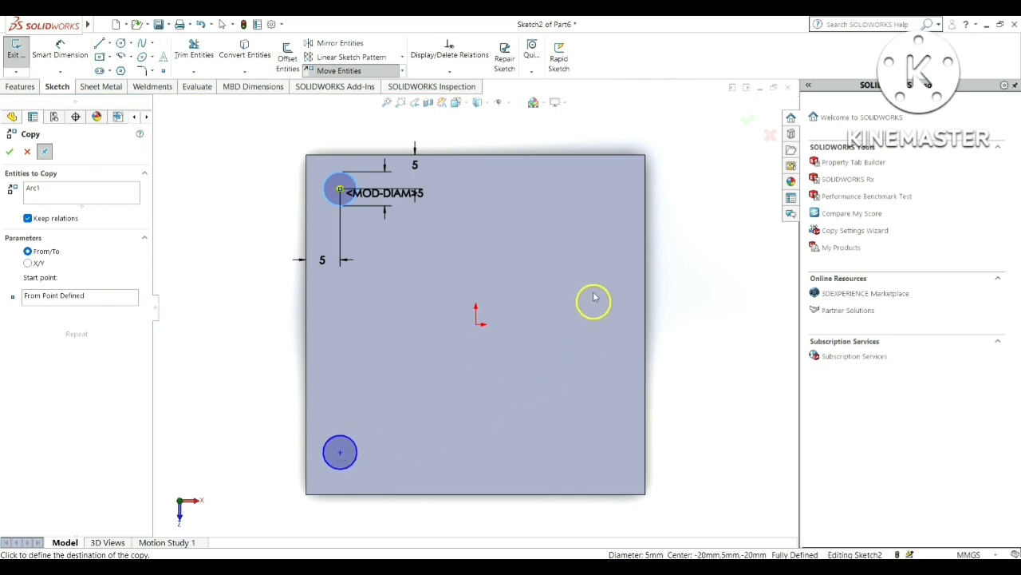
left_click(590, 191)
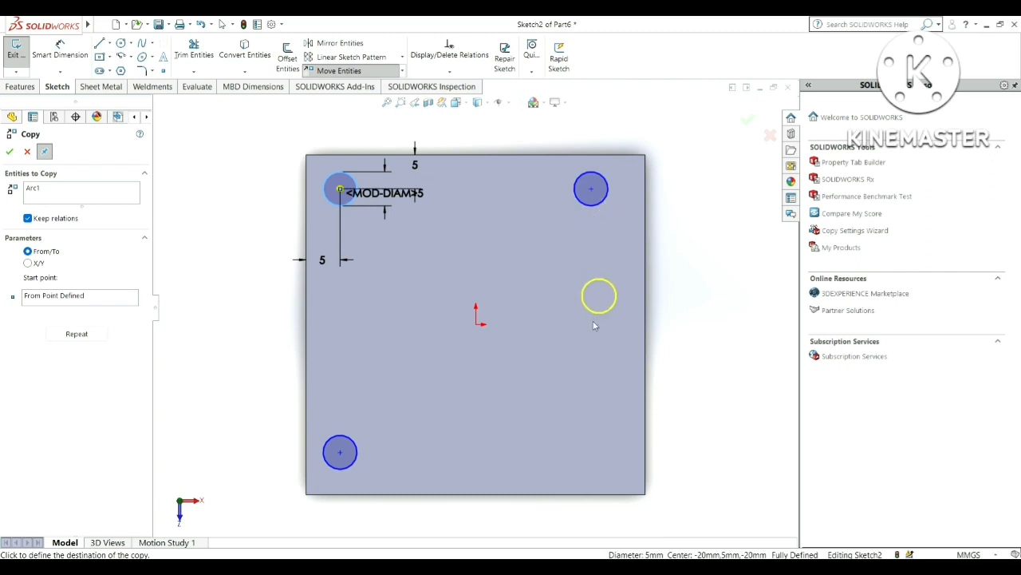
left_click(595, 453)
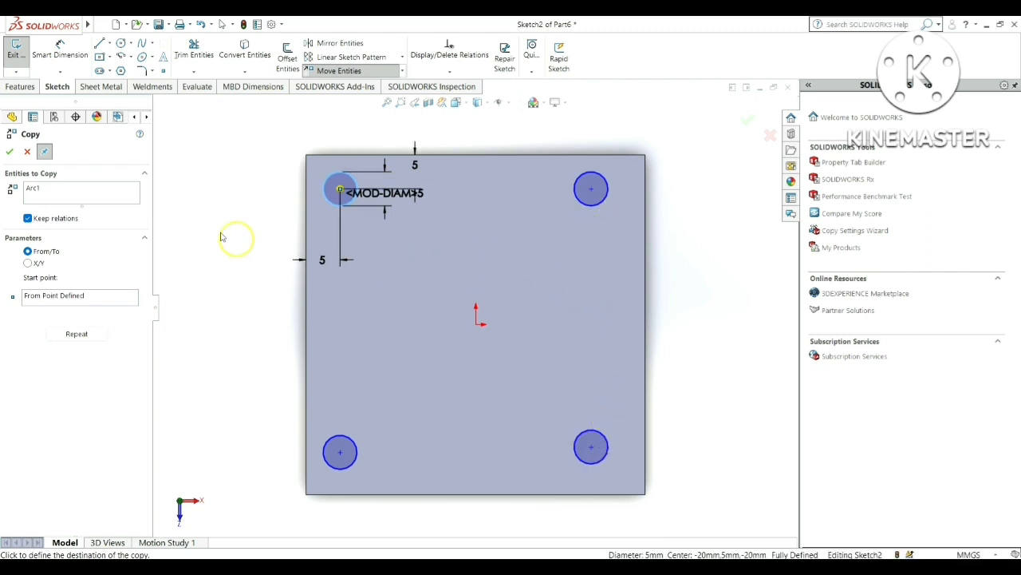
left_click(10, 152)
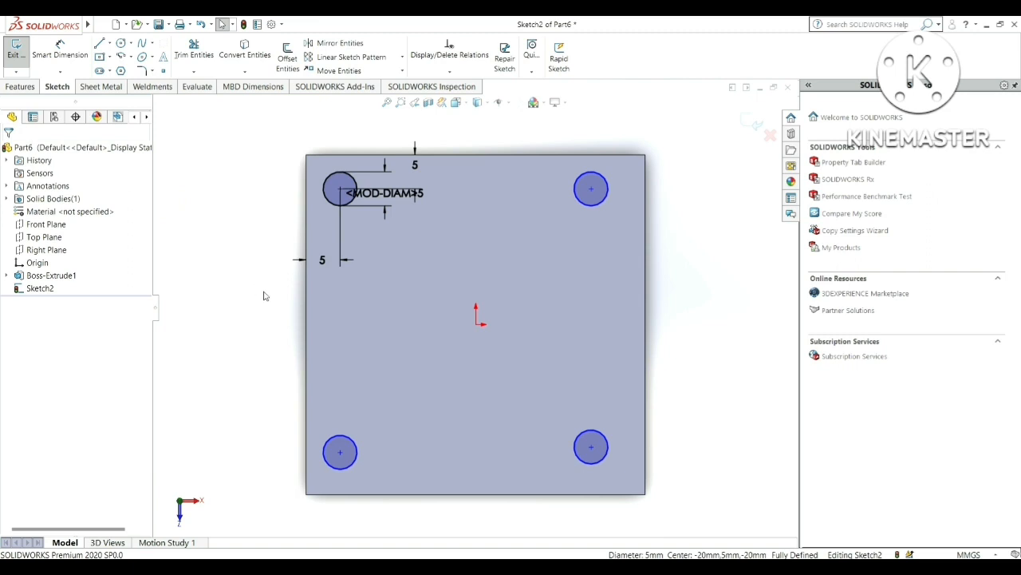
Dimension the upper-right circle's centre 5 mm from the plate's right edge
left_click(60, 50)
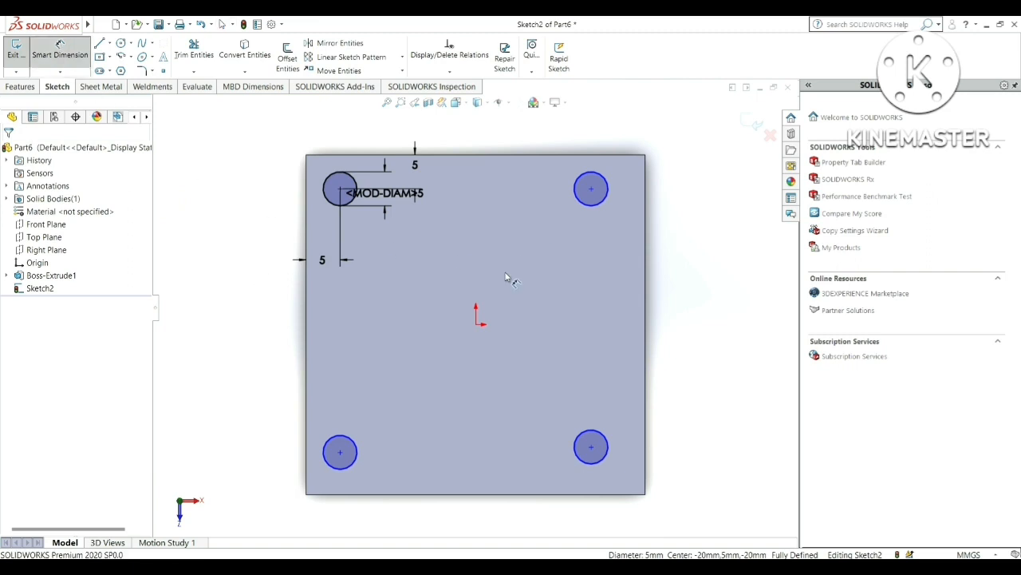
left_click(627, 155)
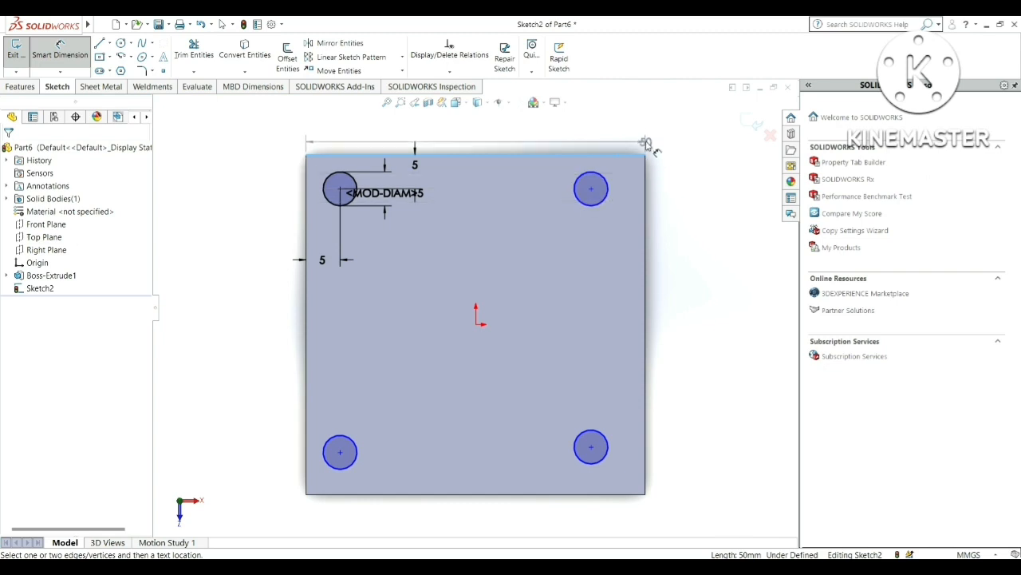
key("Escape")
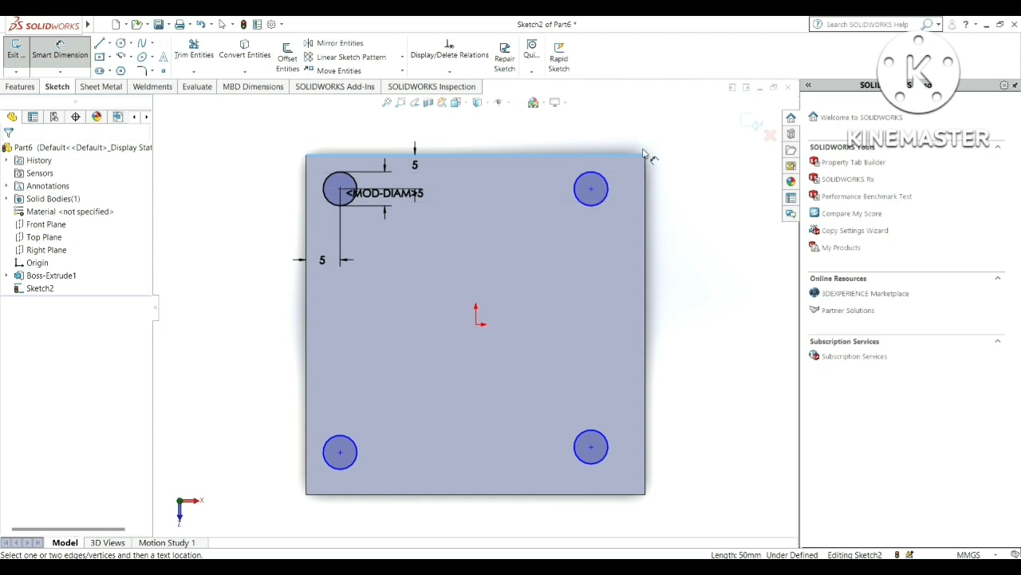
left_click(609, 195)
left_click(645, 203)
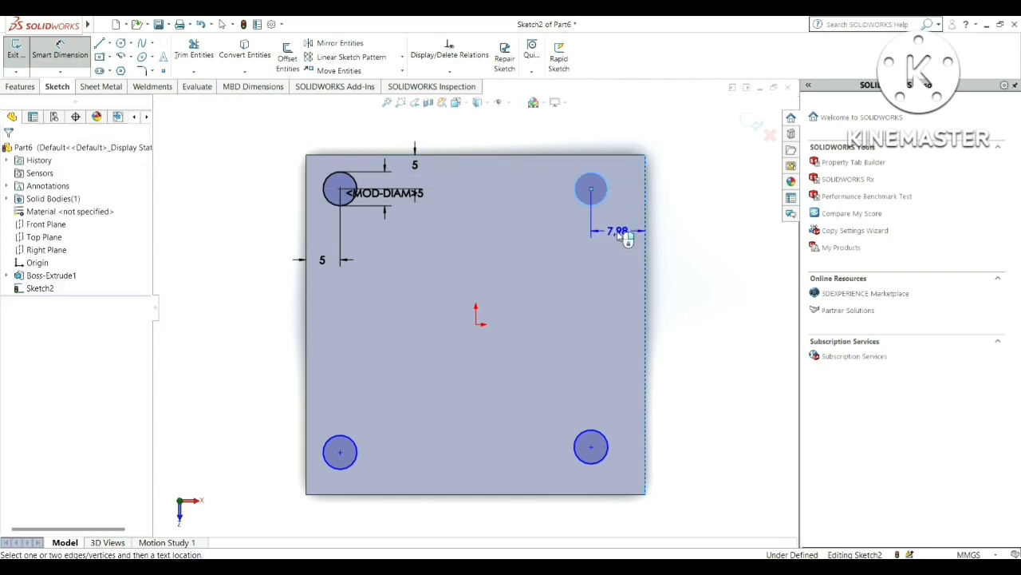
left_click(620, 226)
type("5")
key("Return")
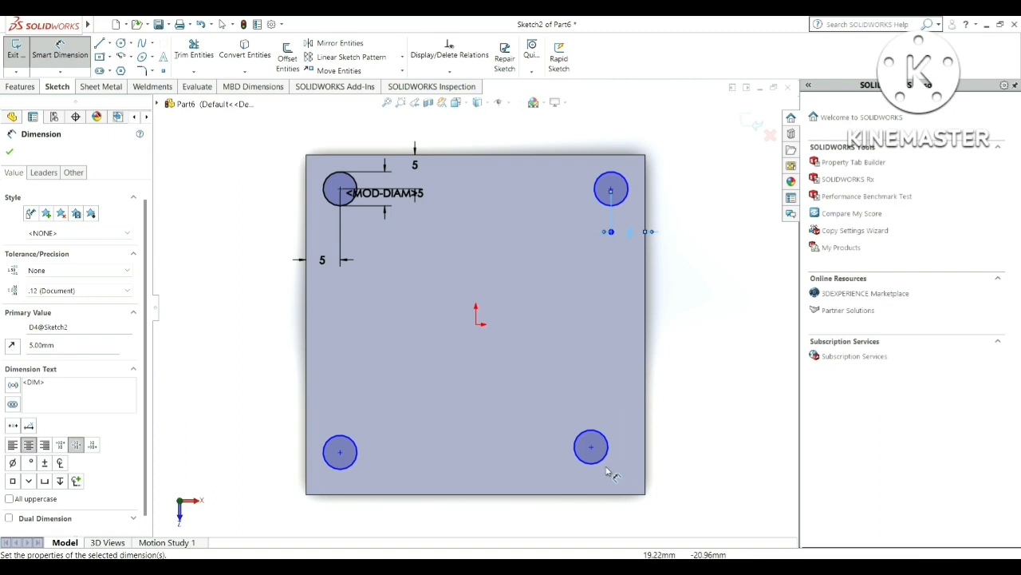
Dimension the lower-right circle's centre from the plate's right edge, and 50 mm from its lower edge
left_click(608, 461)
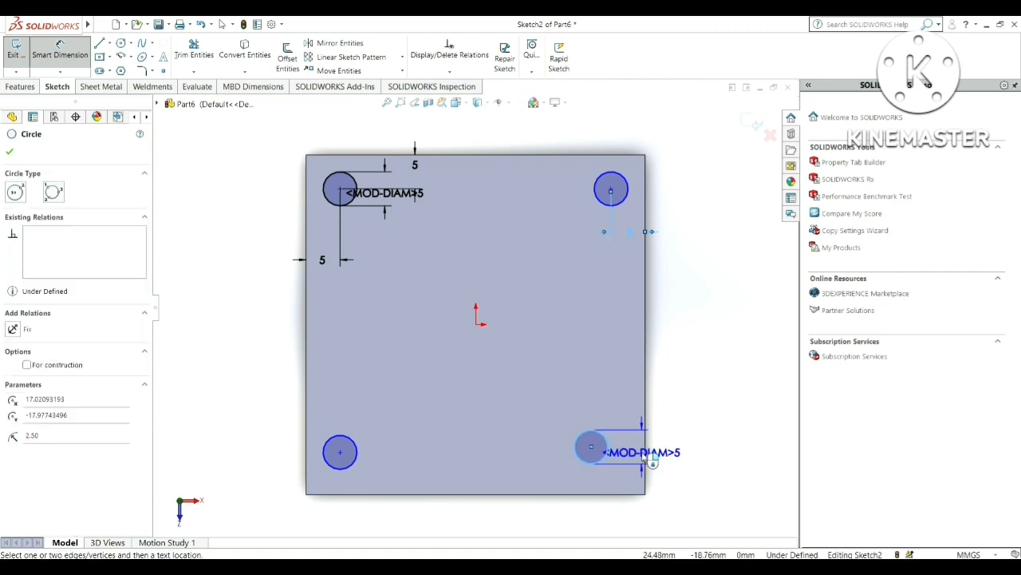
left_click(645, 466)
left_click(619, 513)
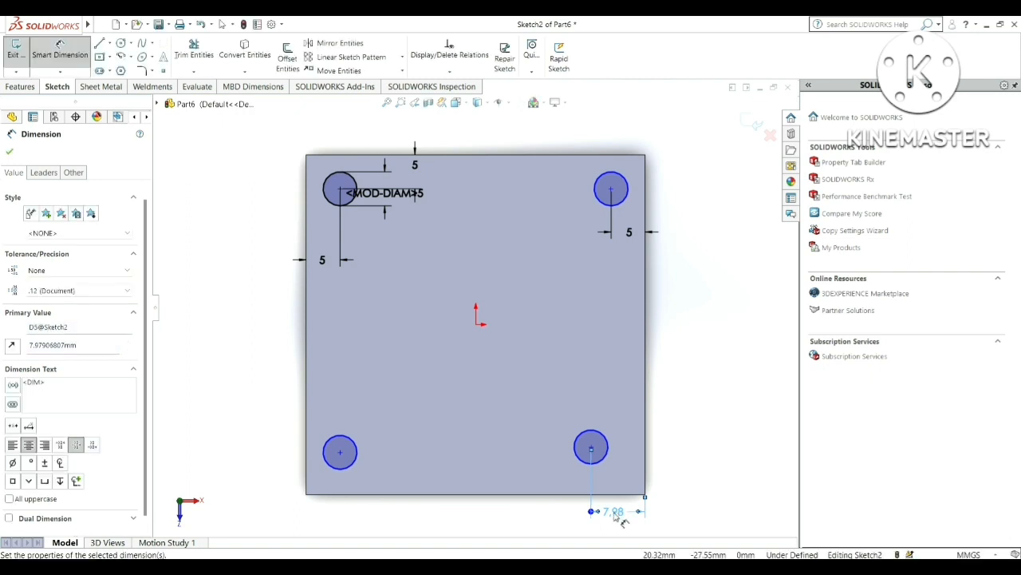
left_click(597, 464)
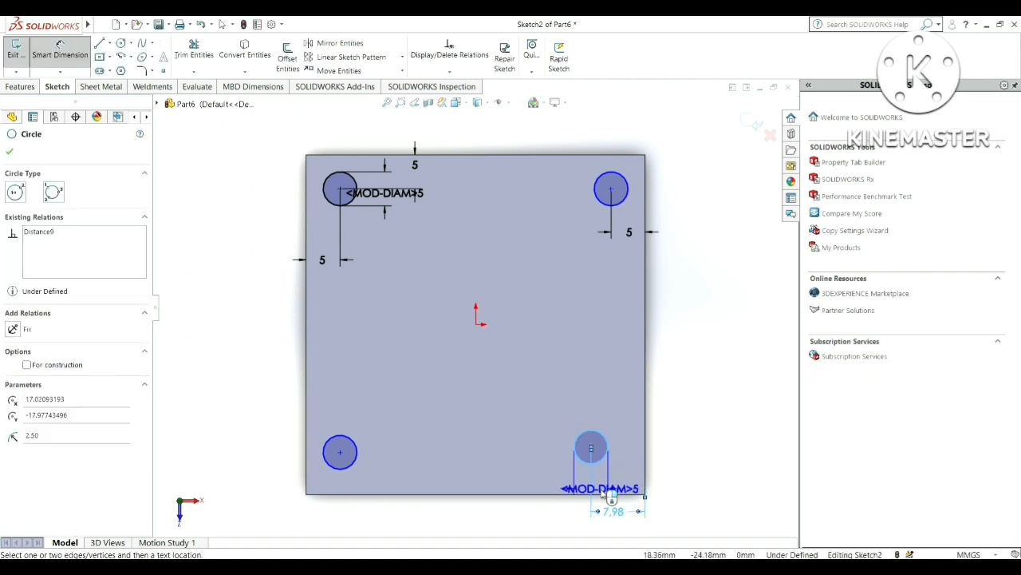
left_click(609, 494)
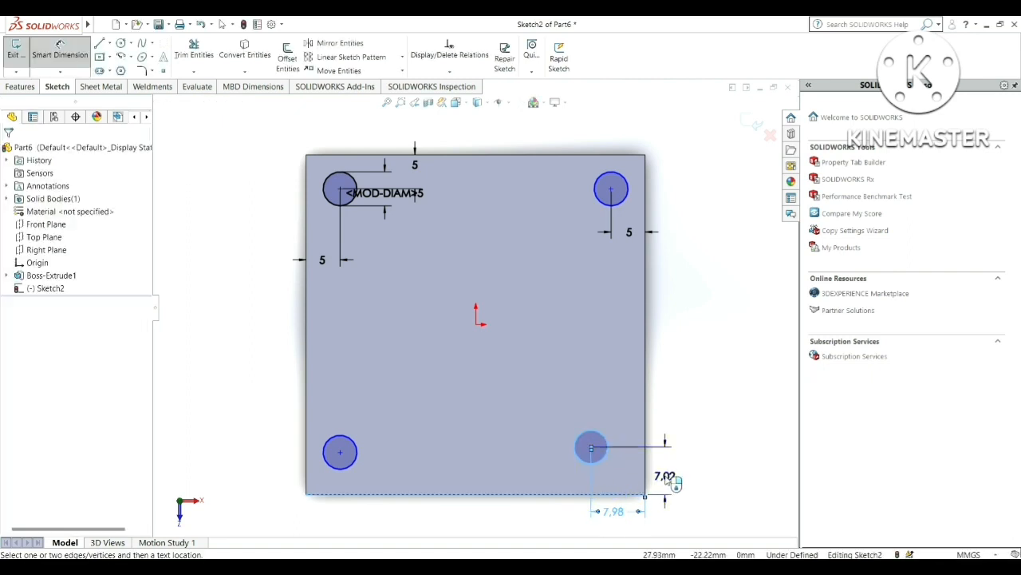
left_click(667, 478)
type("50.00mm")
key("Return")
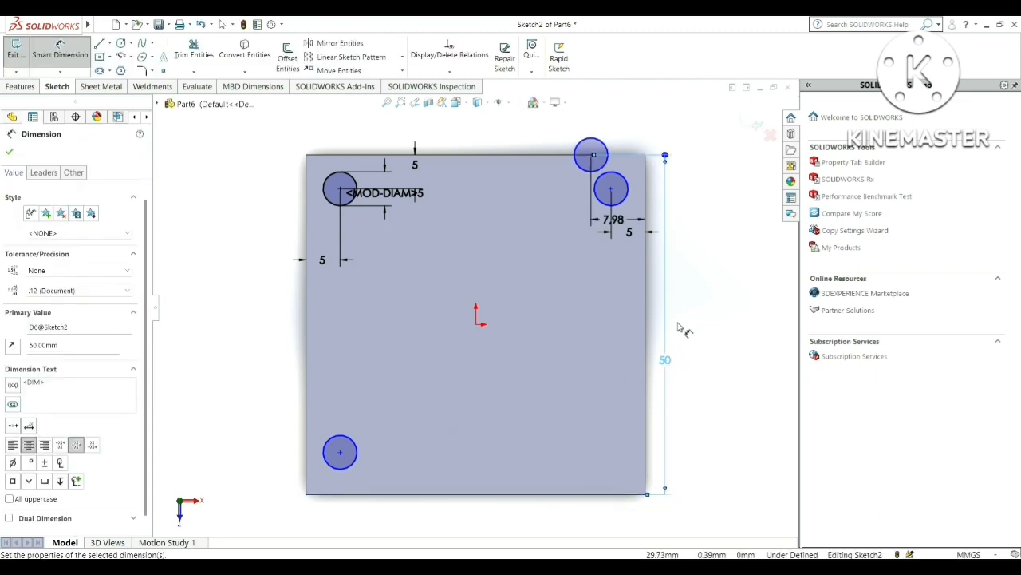
Set the lower-right circle's distances from the plate's lower and right edges to 5 mm each
double_click(671, 362)
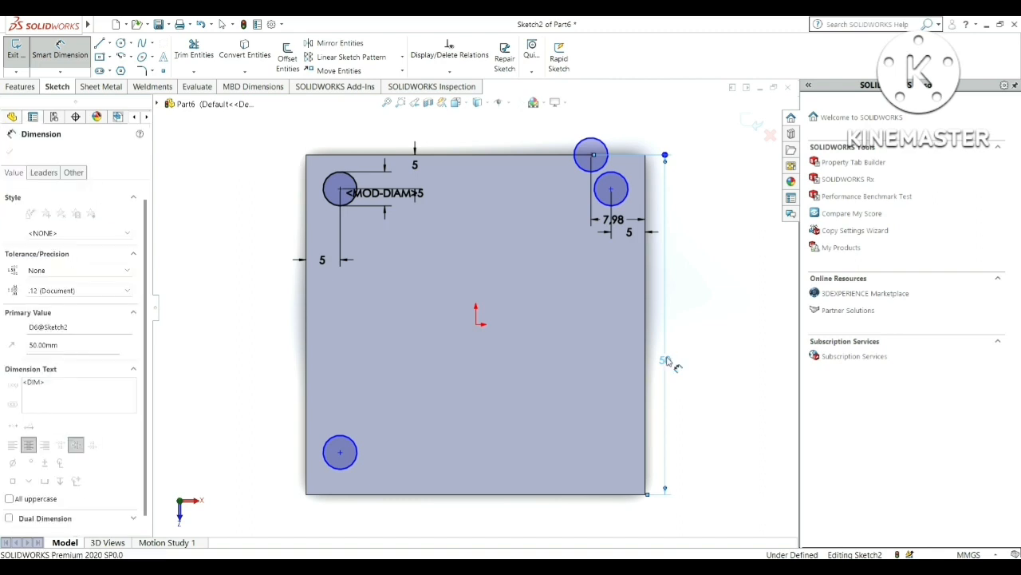
type("5")
key("Return")
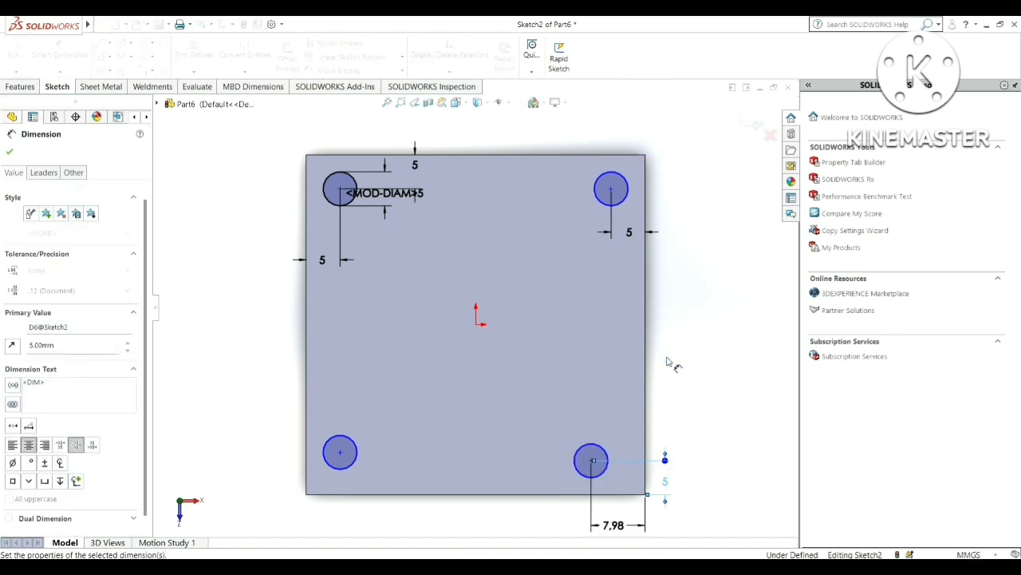
double_click(615, 524)
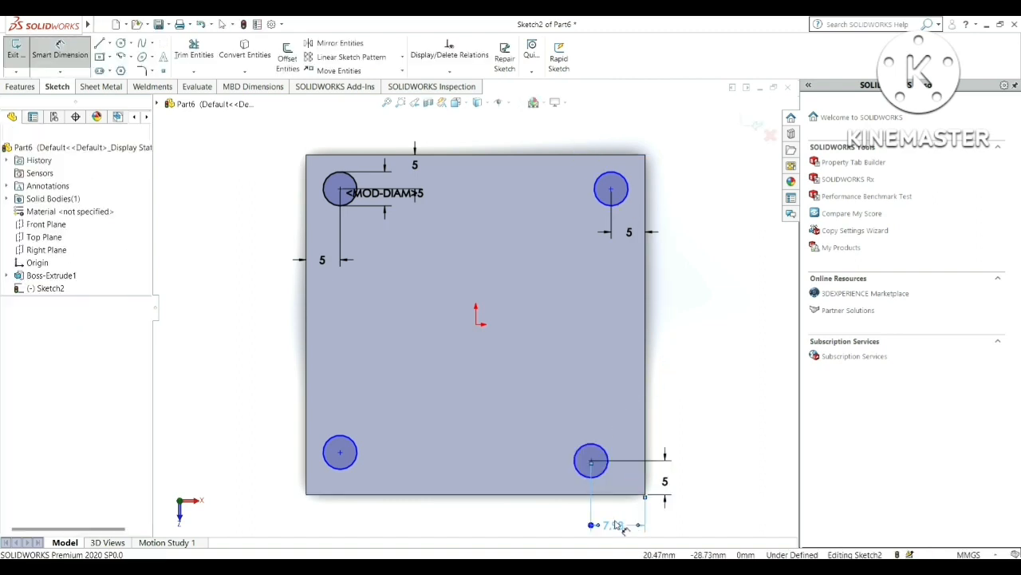
type("5")
key("Return")
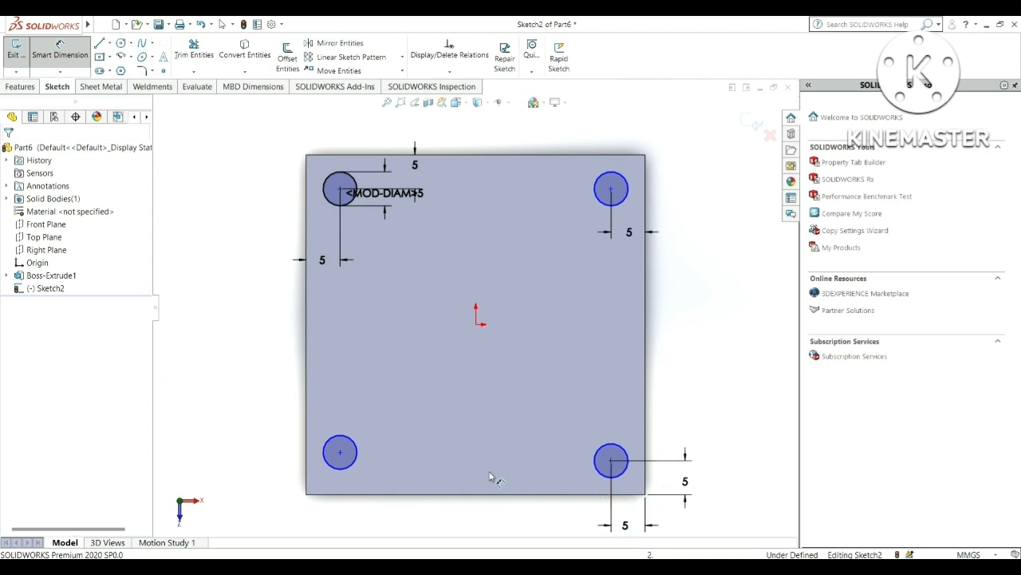
Dimension the lower-left circle's centre 5 mm from the plate's lower edge
left_click(358, 463)
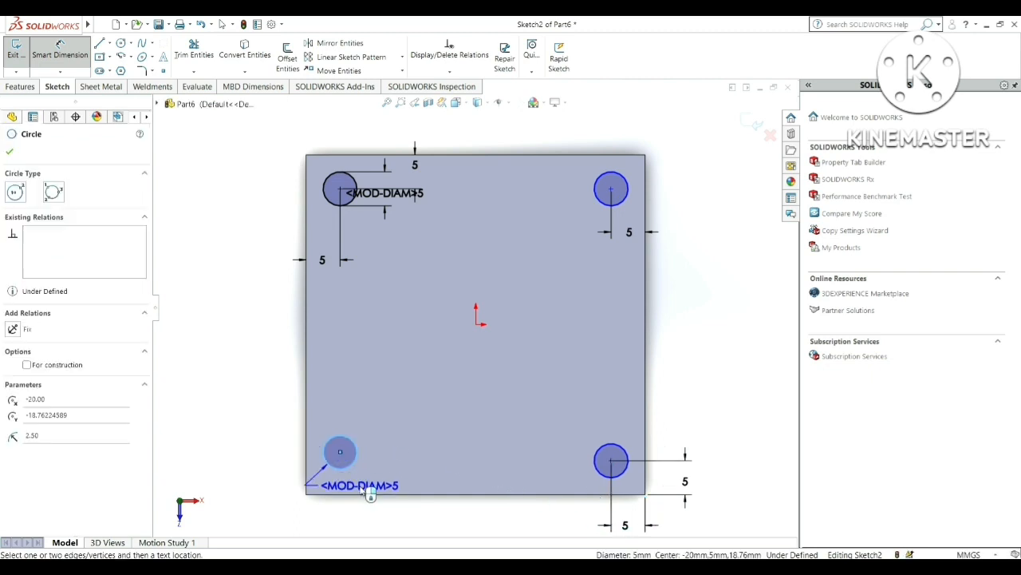
left_click(373, 495)
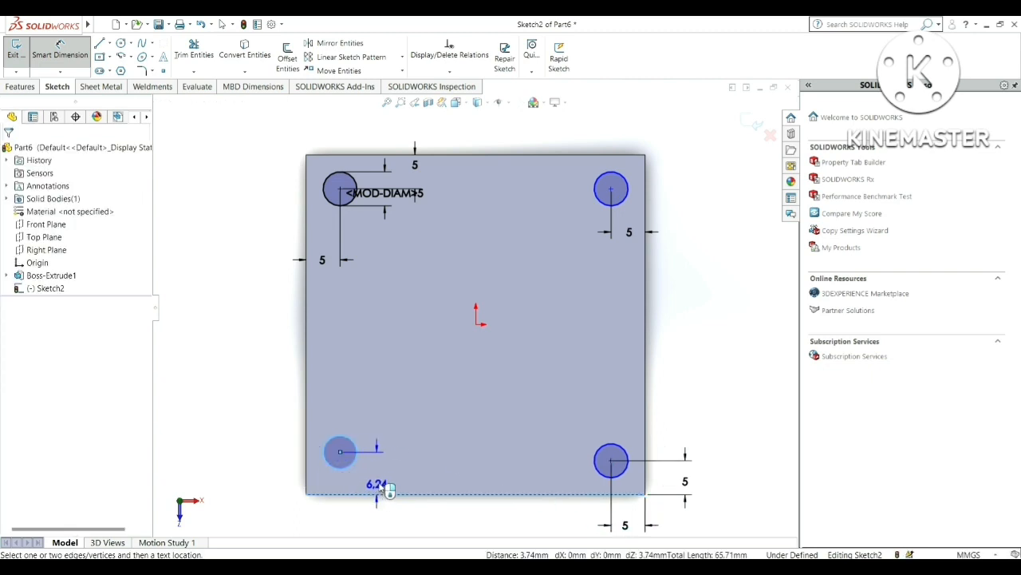
left_click(391, 481)
type("5")
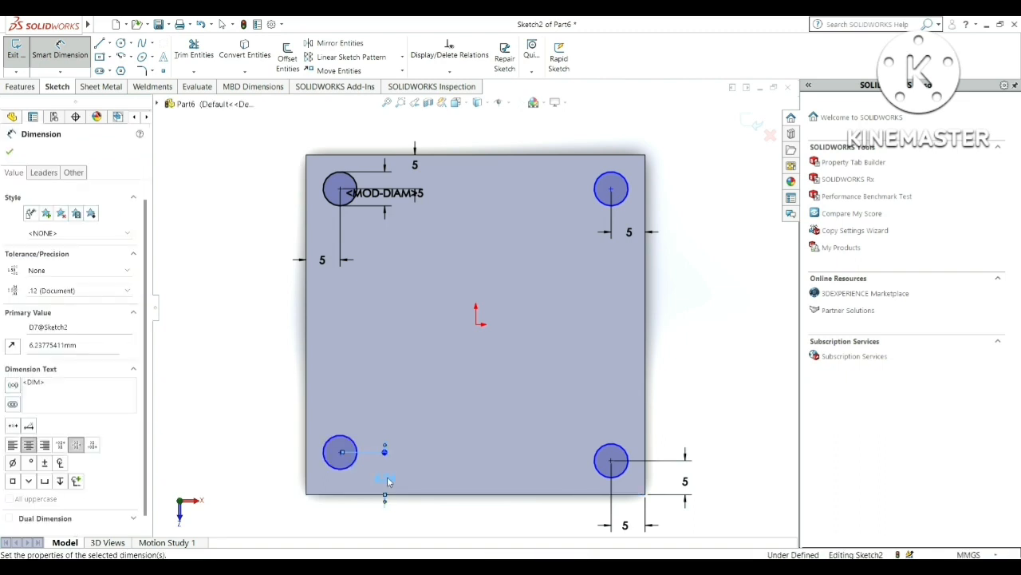
key("Return")
left_click(326, 457)
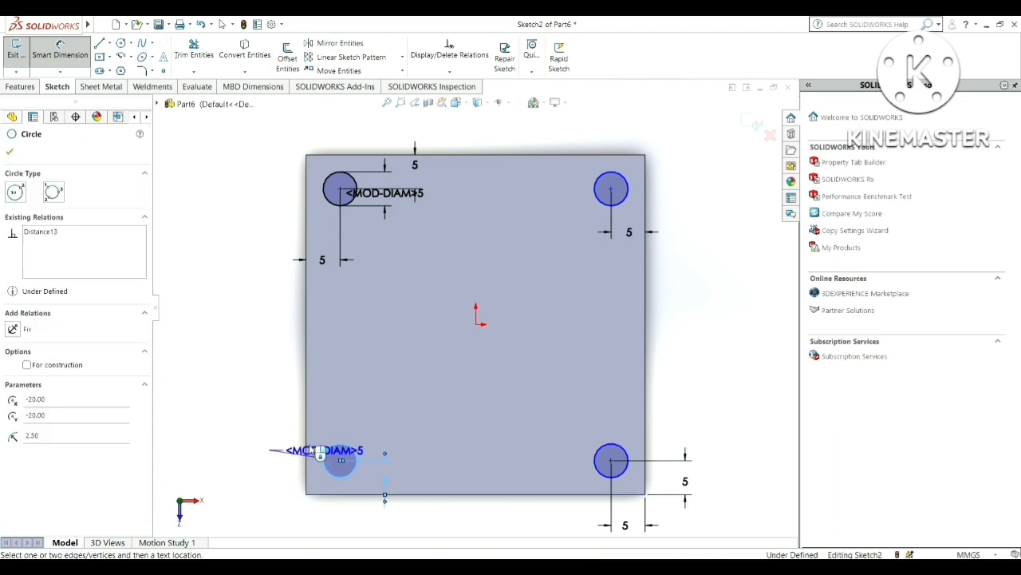
left_click(306, 443)
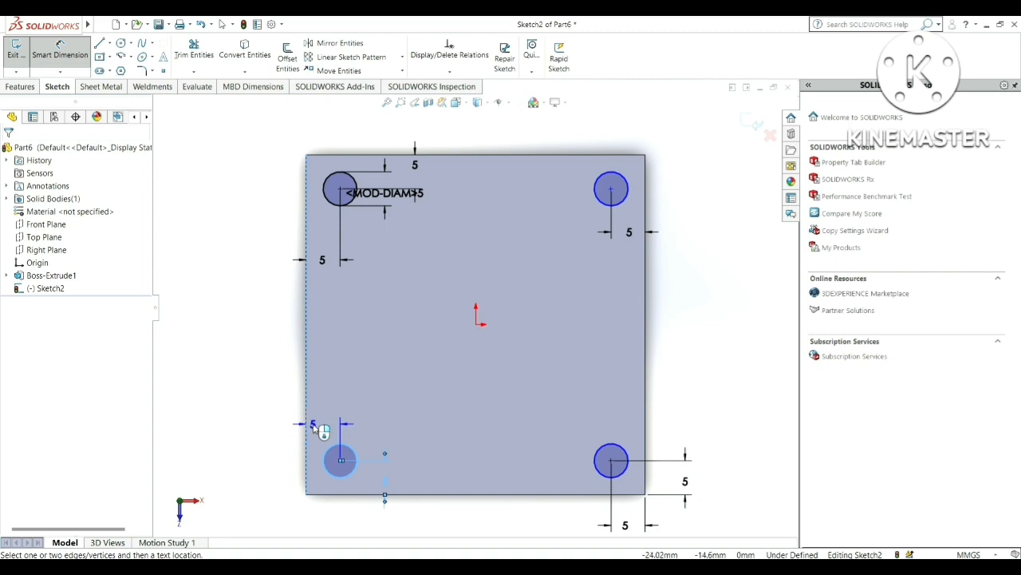
left_click(327, 450)
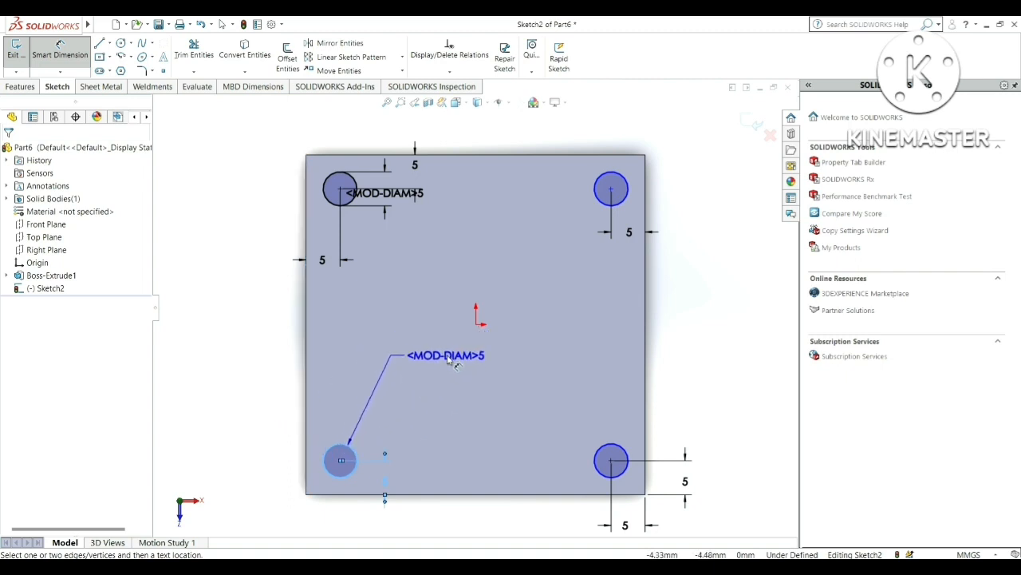
key("Escape")
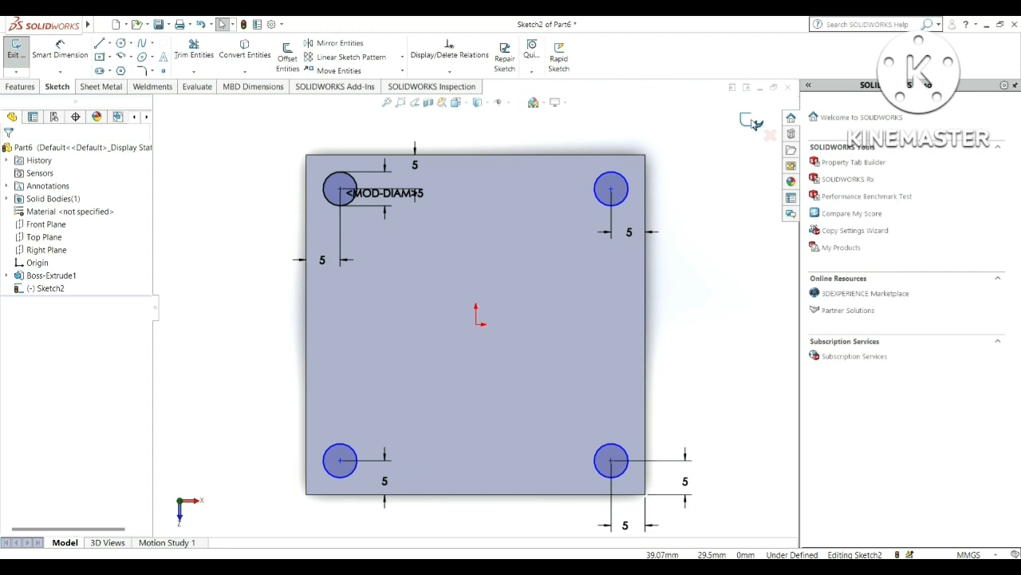
Close the sketch and cut the four corner circles into the plate with a blind 5 mm extruded cut
left_click(752, 121)
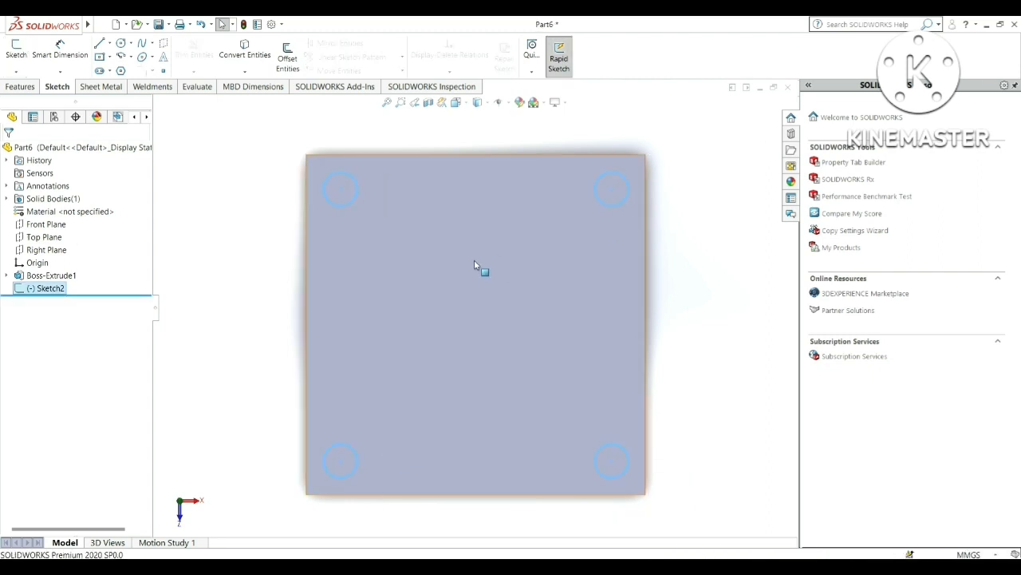
left_click(26, 88)
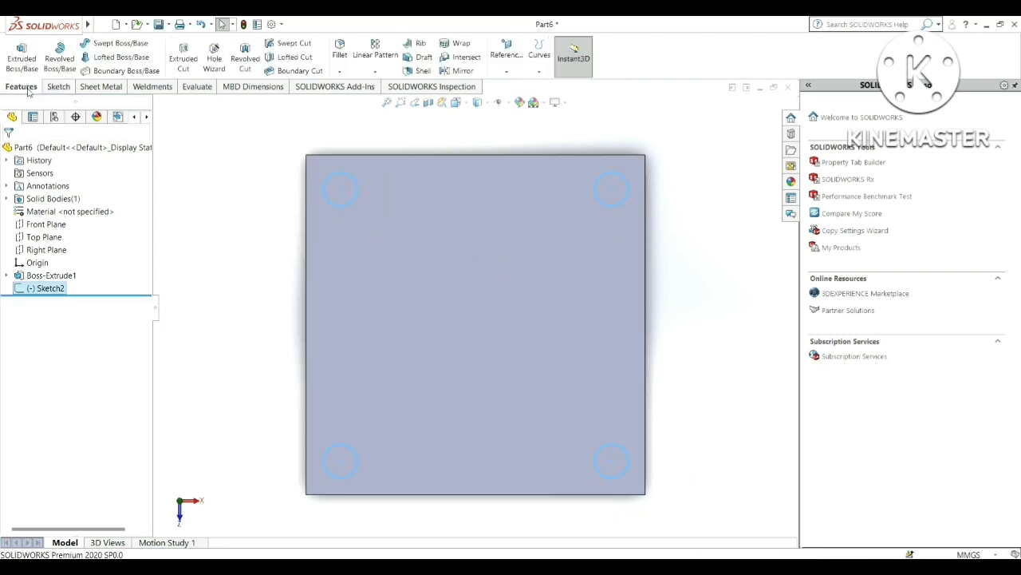
left_click(188, 67)
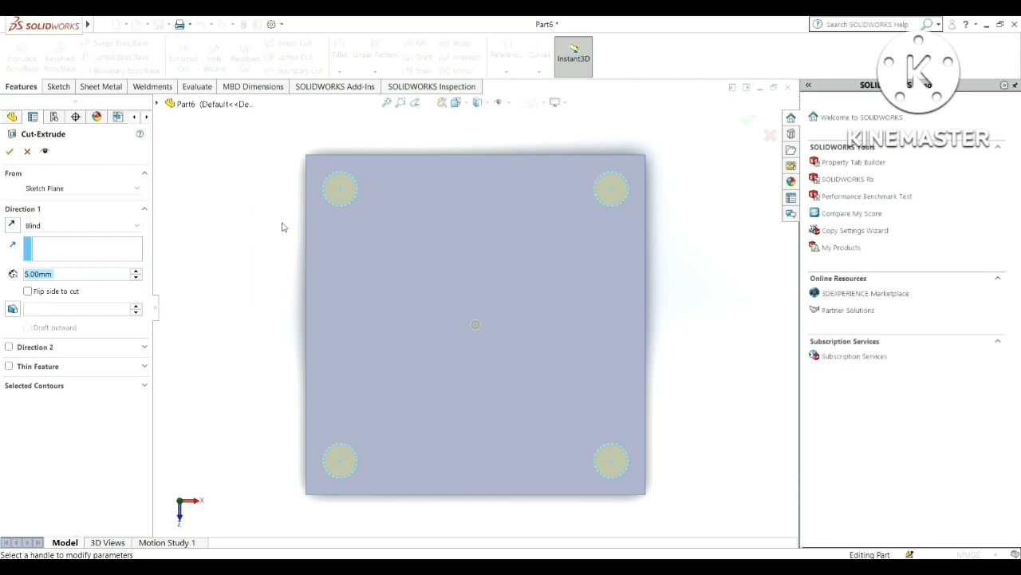
left_click(332, 196)
left_click(59, 253)
left_click(343, 205)
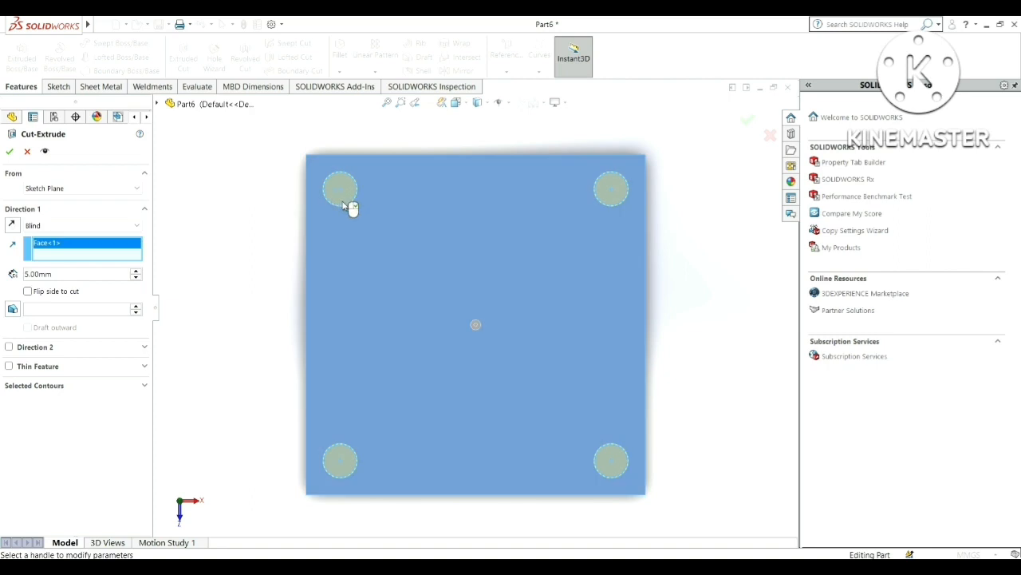
left_click(333, 200)
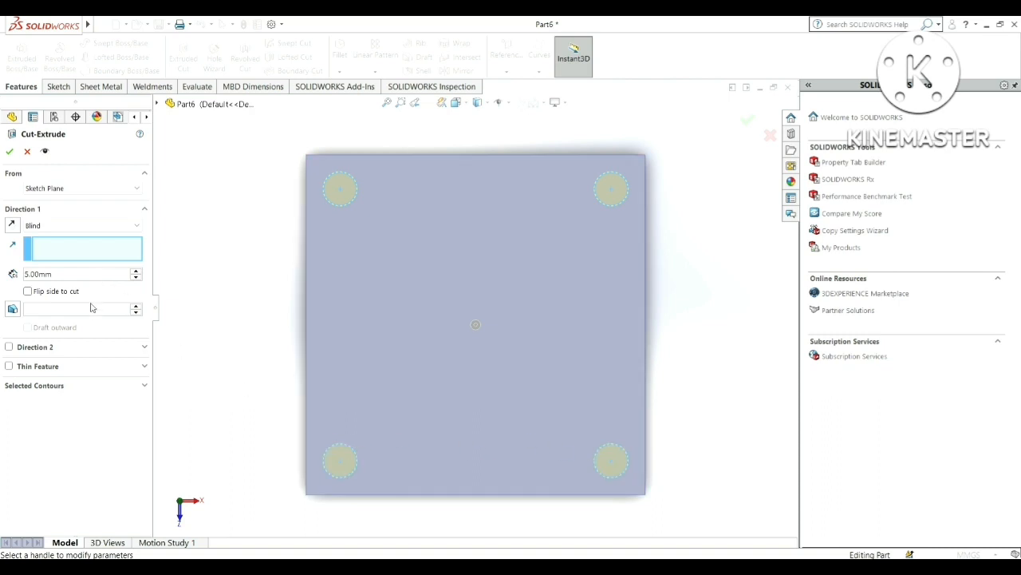
middle_click_drag(280, 281, 264, 198)
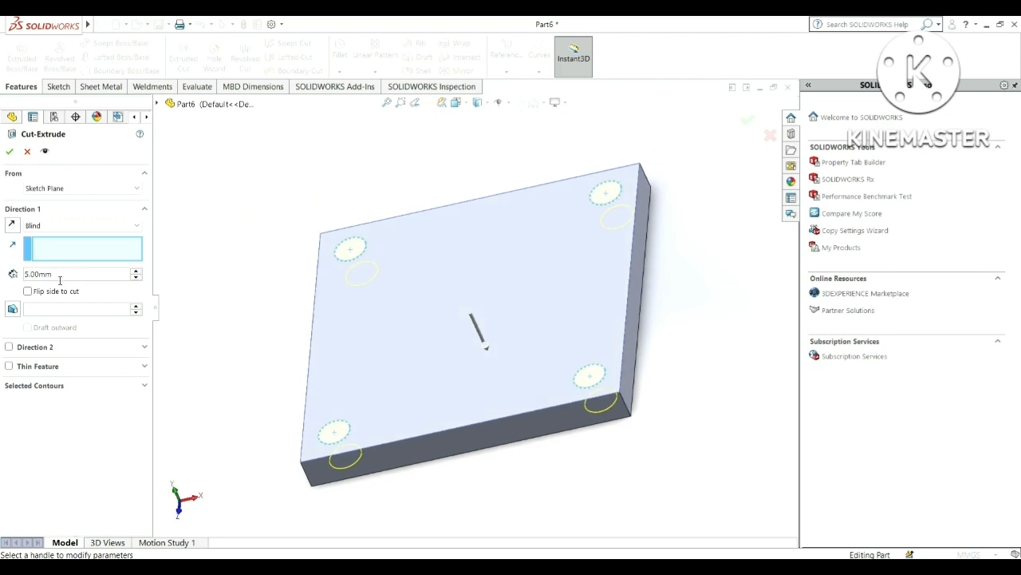
left_click(8, 153)
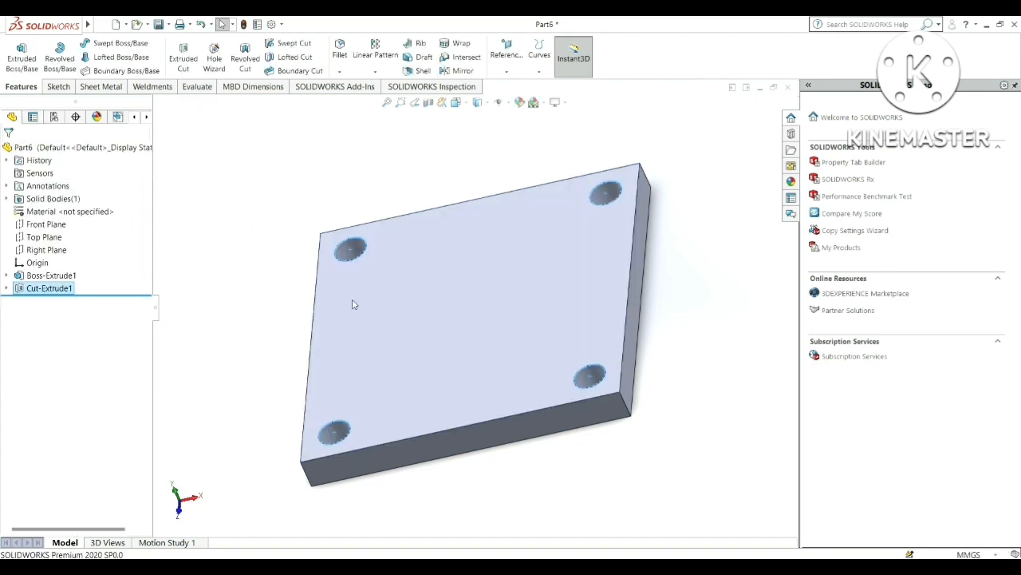
Start a new sketch on the plate's large top face, viewed face-on
middle_click_drag(354, 304, 457, 306)
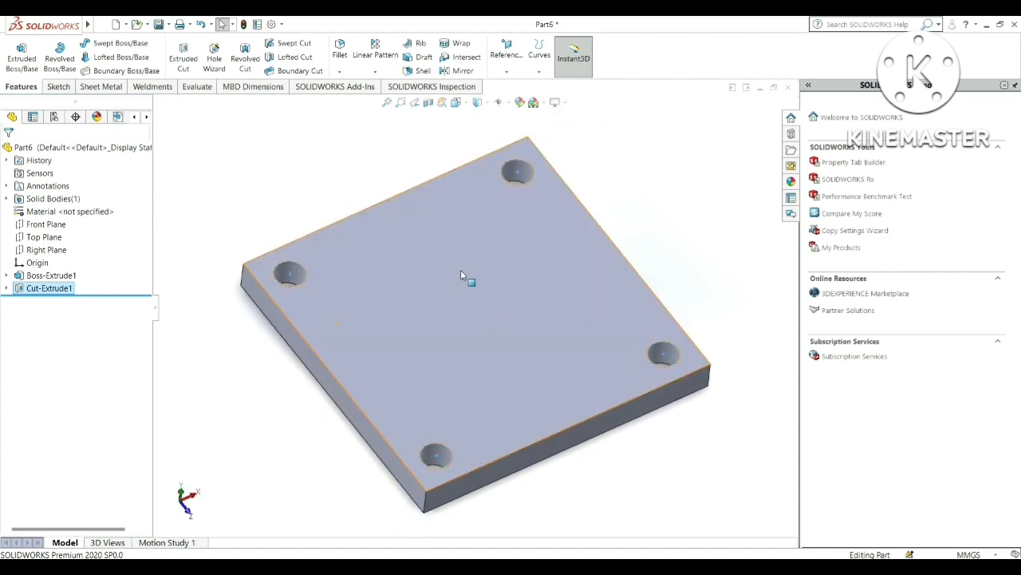
left_click(461, 275)
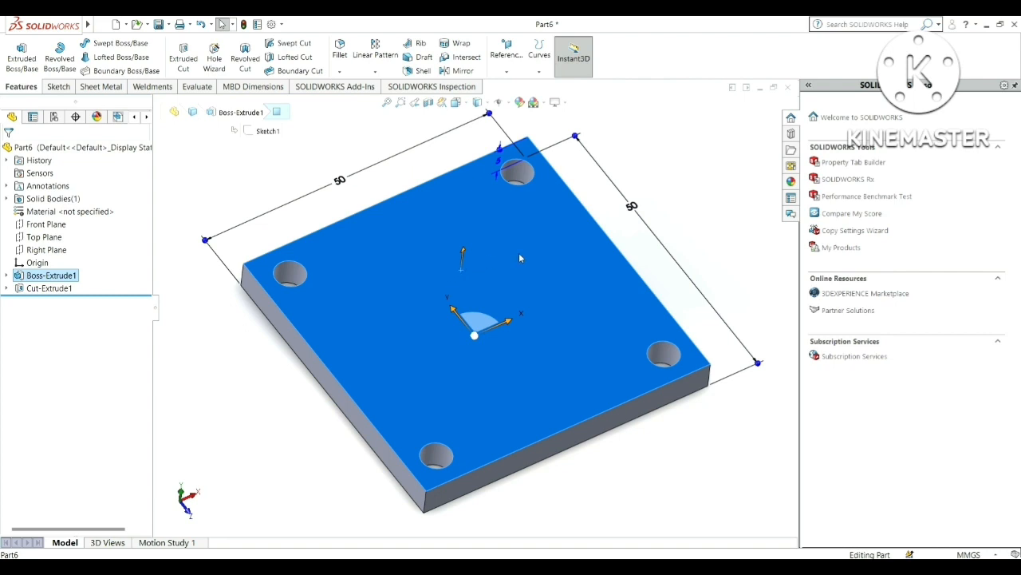
key("ctrl+8")
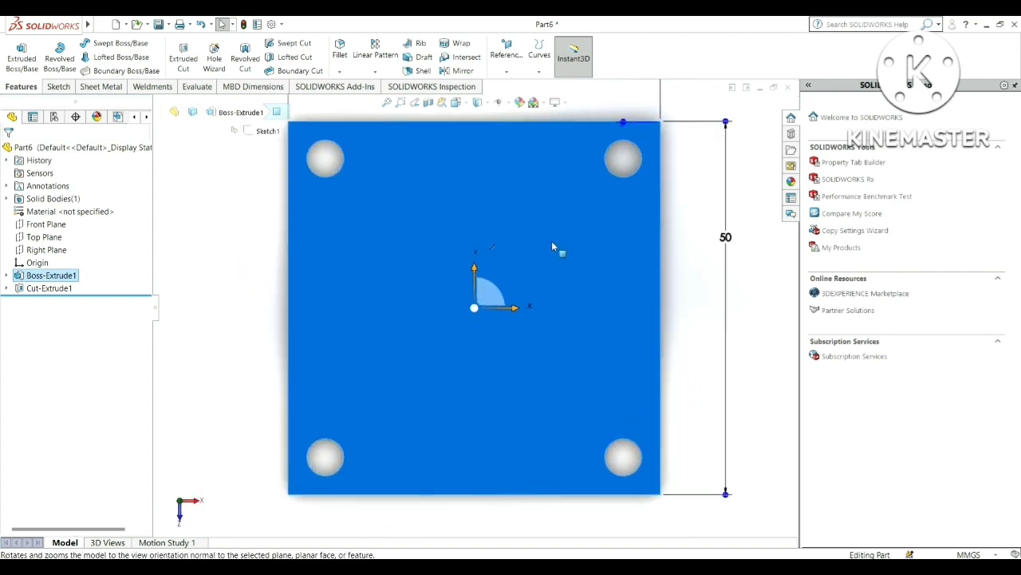
left_click(59, 86)
left_click(16, 54)
scroll(457, 360, "up", 2)
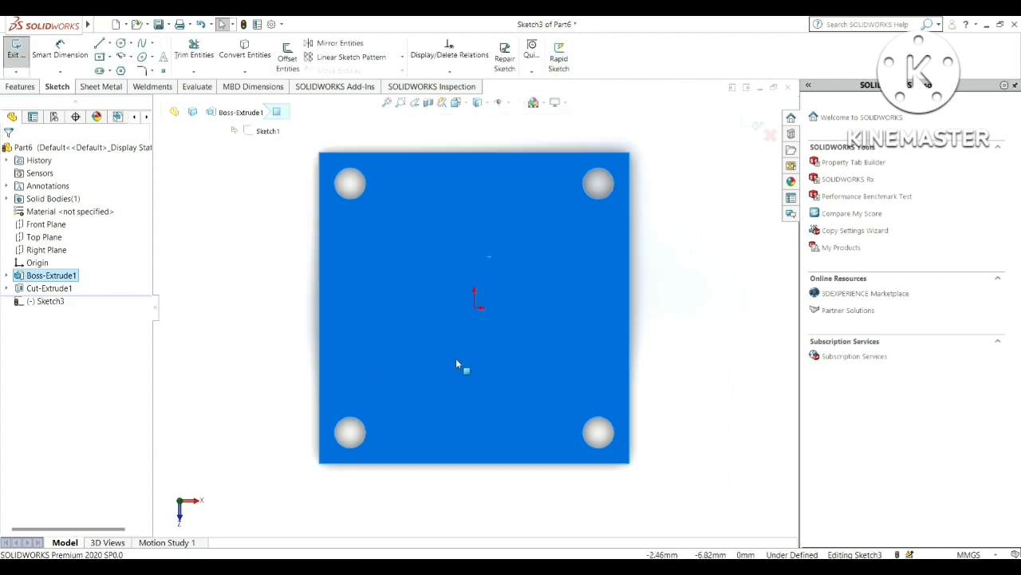
scroll(476, 198, "down", 1)
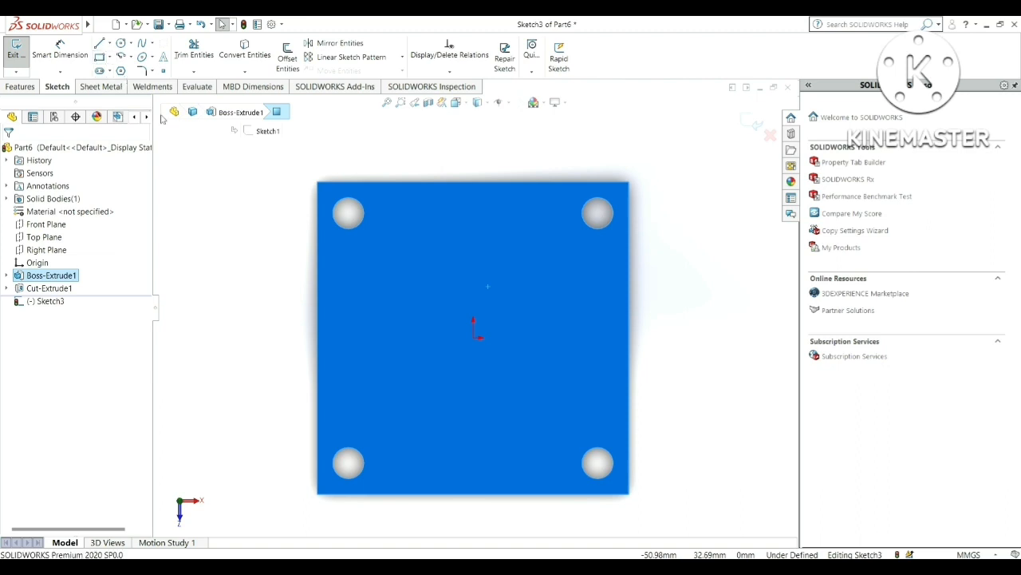
left_click(99, 57)
left_click_drag(444, 184, 449, 197)
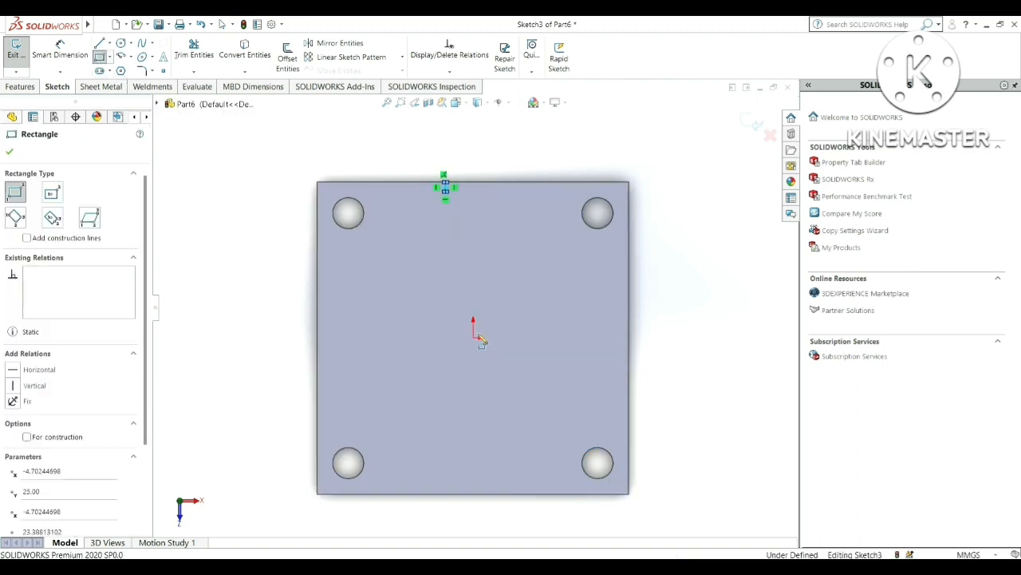
scroll(445, 194, "down", 5)
scroll(330, 221, "down", 2)
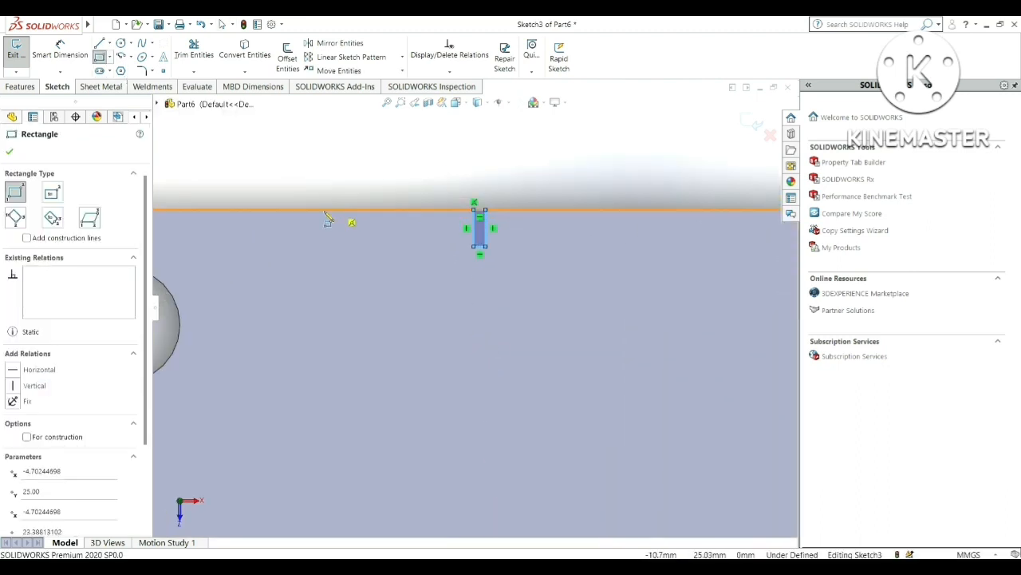
key("Escape")
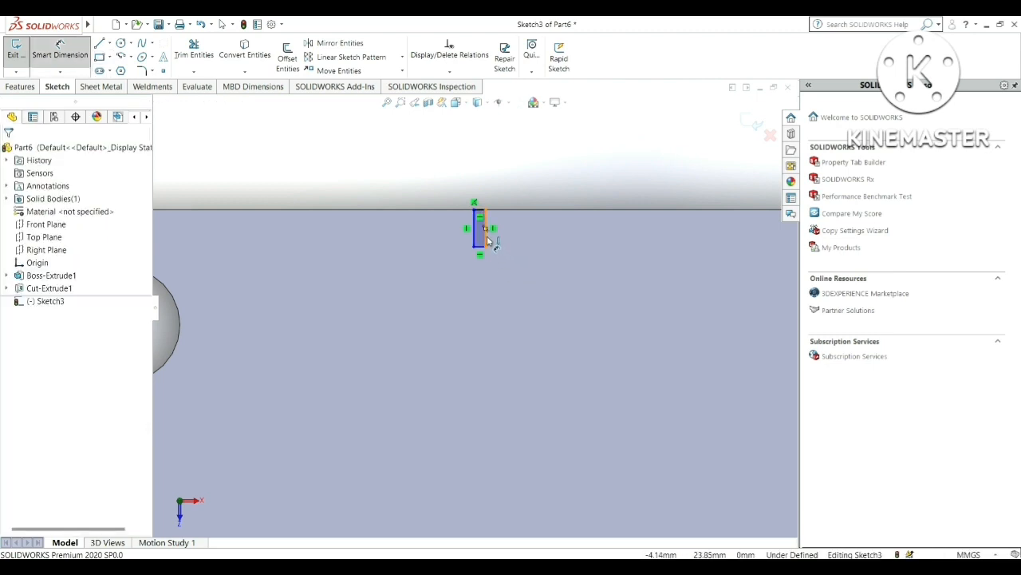
left_click(487, 240)
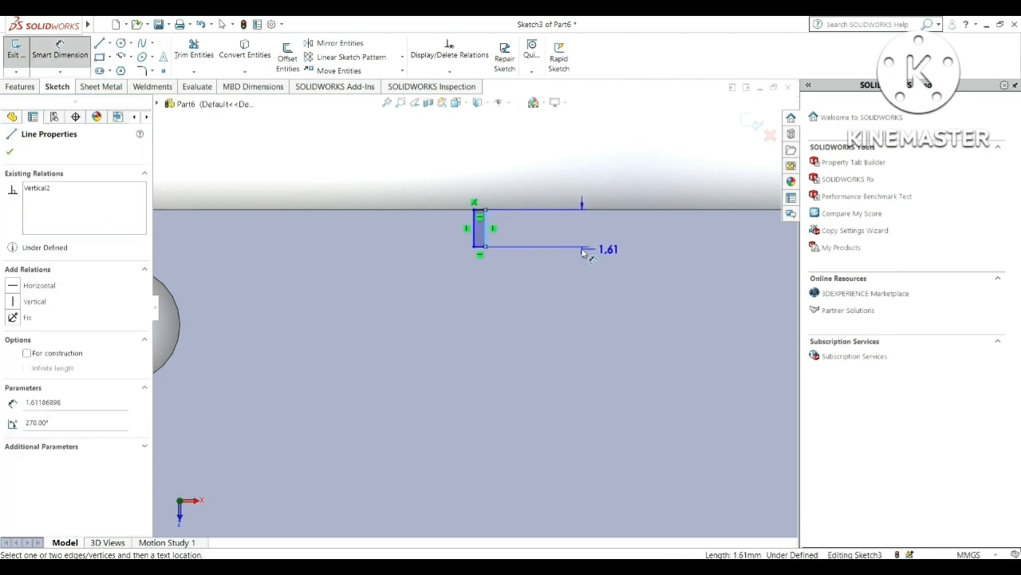
key("Escape")
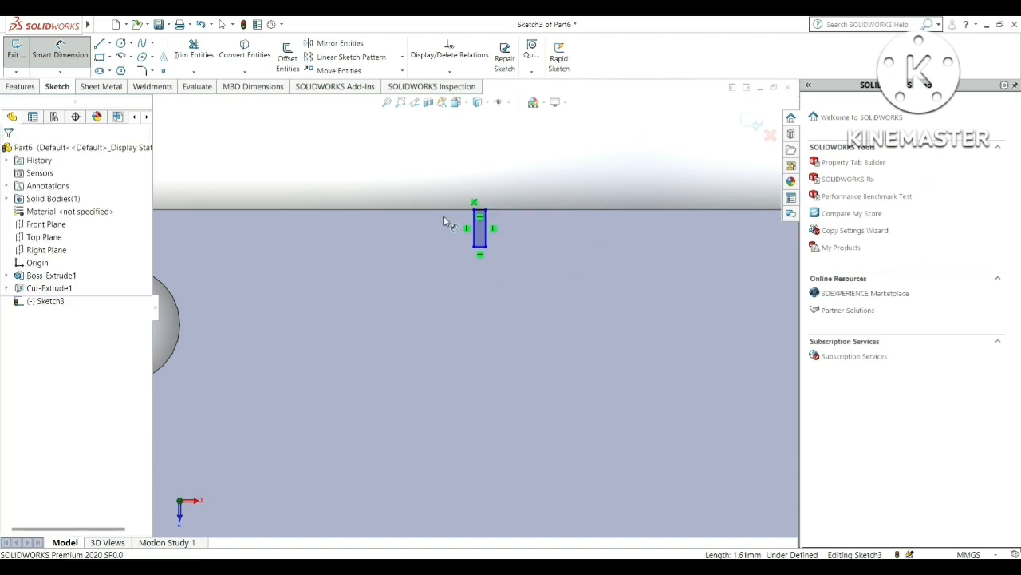
key("ctrl+z")
scroll(436, 238, "up", 4)
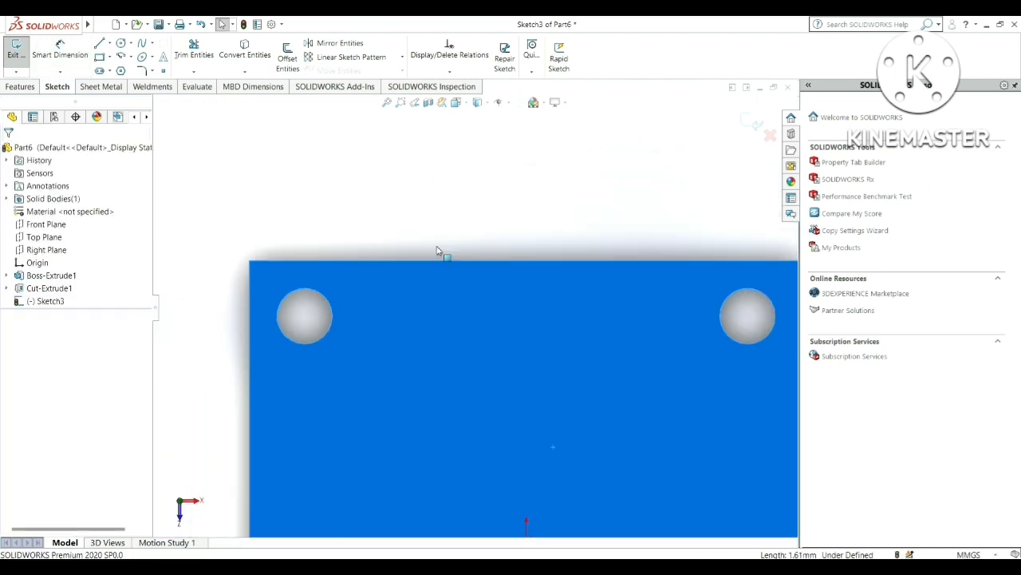
Sketch a corner rectangle about 9.8 mm wide near the plate's middle, spanning from its upper edge to its lower edge
left_click(99, 58)
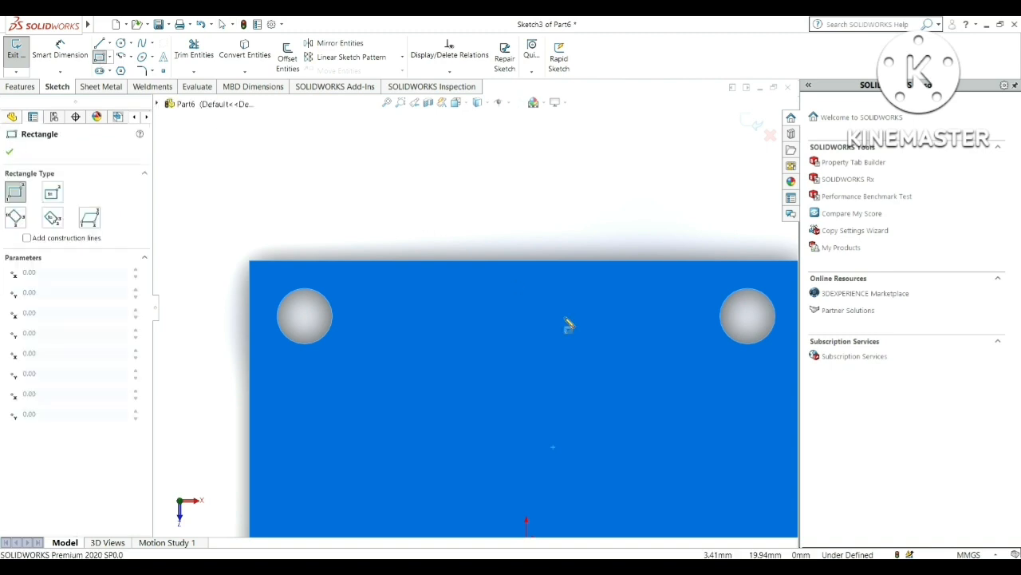
scroll(563, 379, "up", 5)
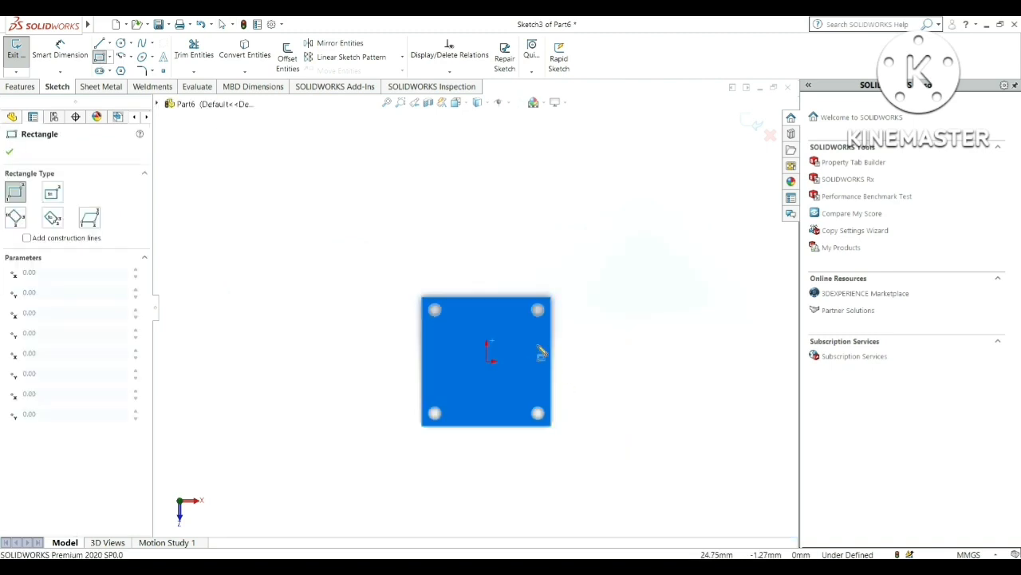
left_click(469, 291)
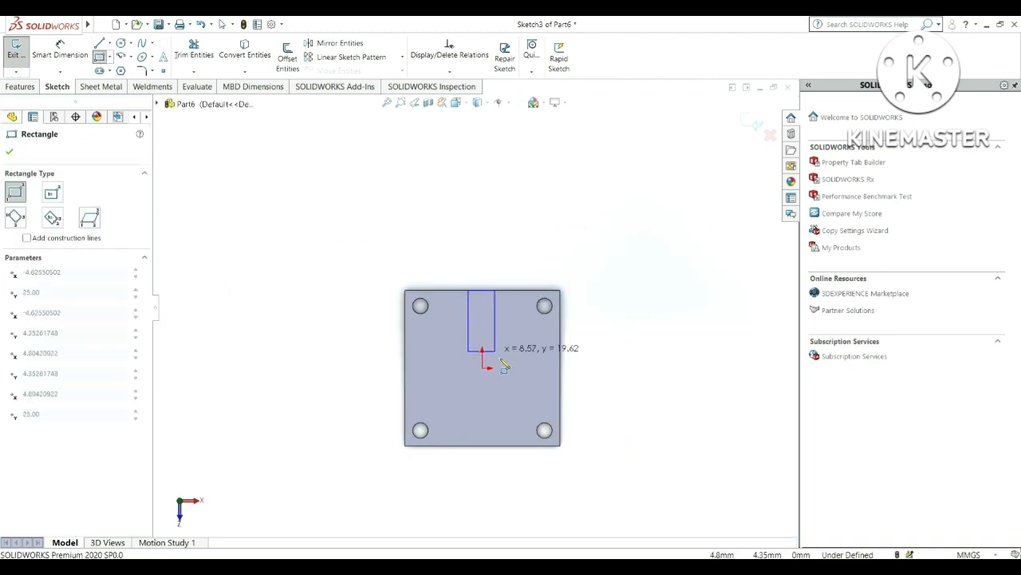
left_click(500, 446)
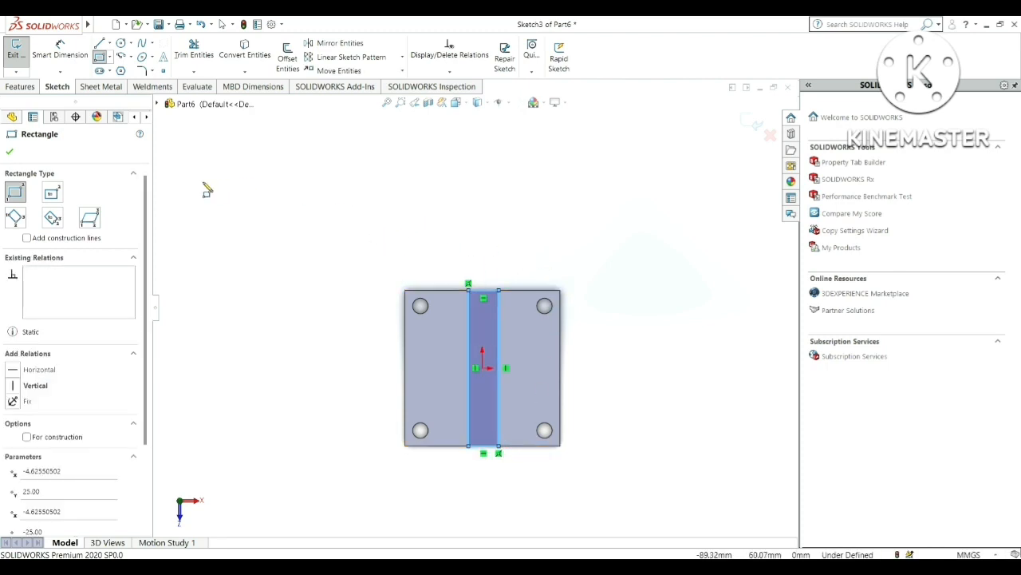
Dimension the distance between the rectangle's two long sides and set it to 5 mm
left_click(60, 50)
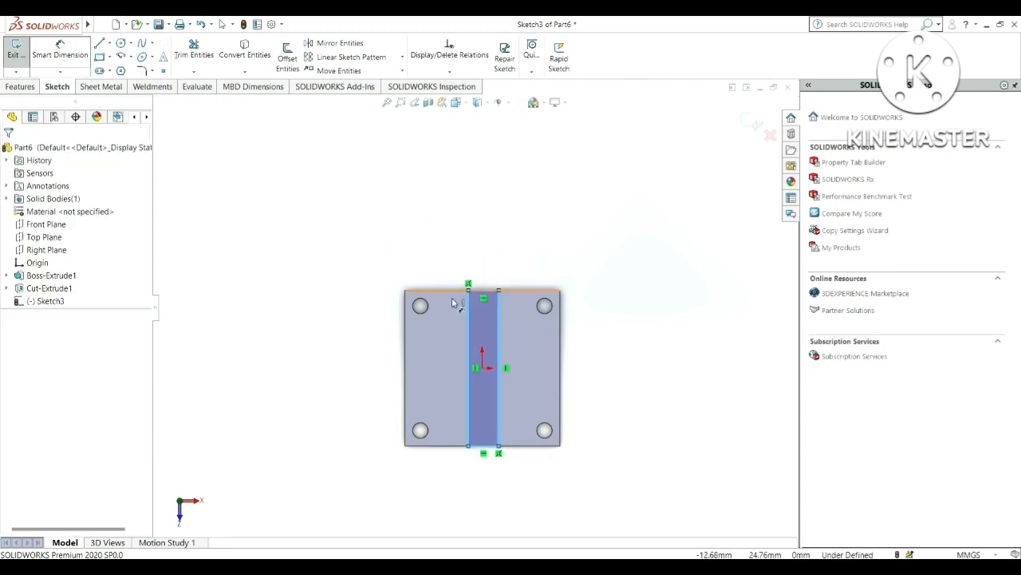
scroll(467, 316, "down", 4)
left_click(534, 325)
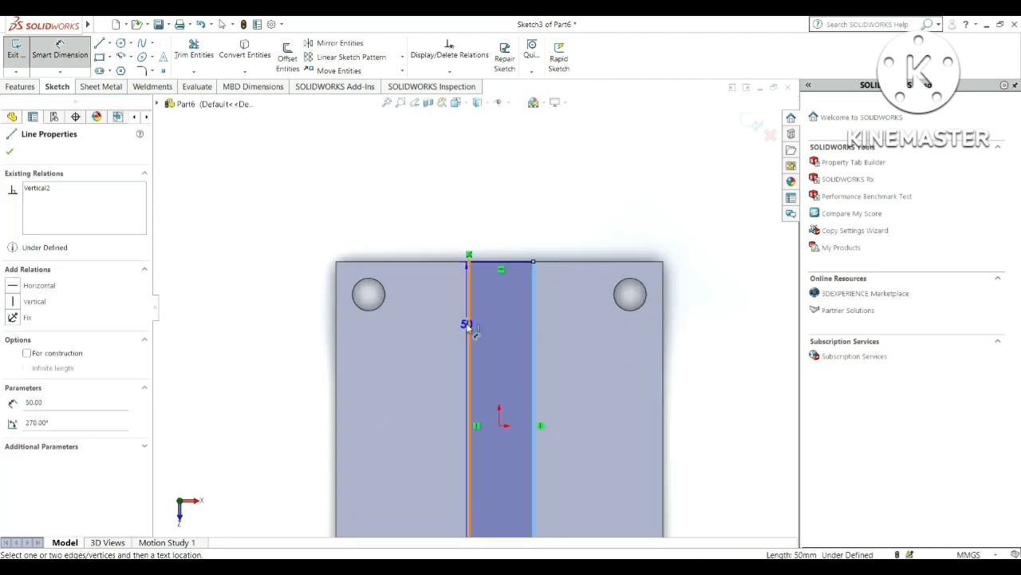
left_click(469, 324)
left_click(498, 231)
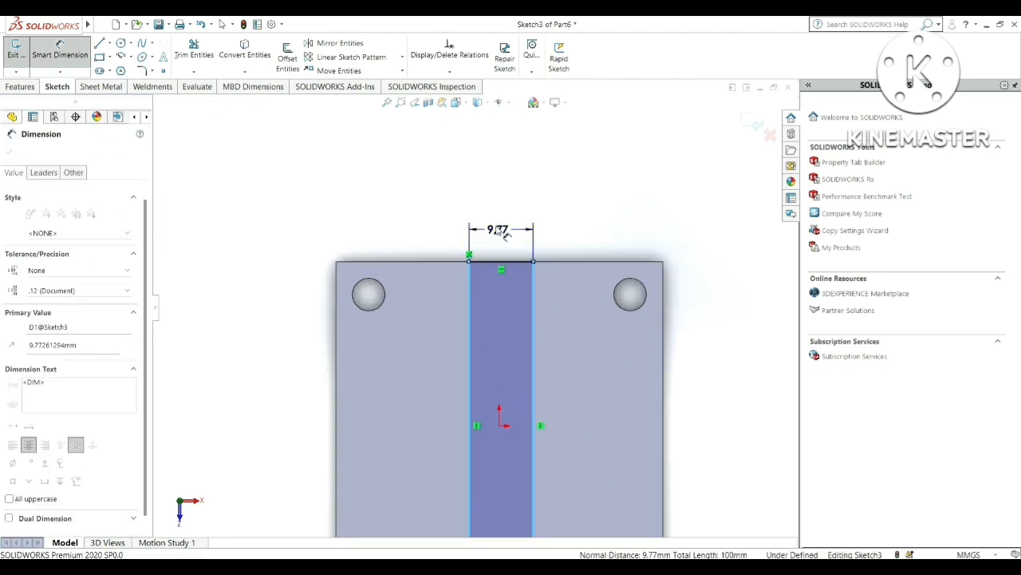
type("5")
key("Return")
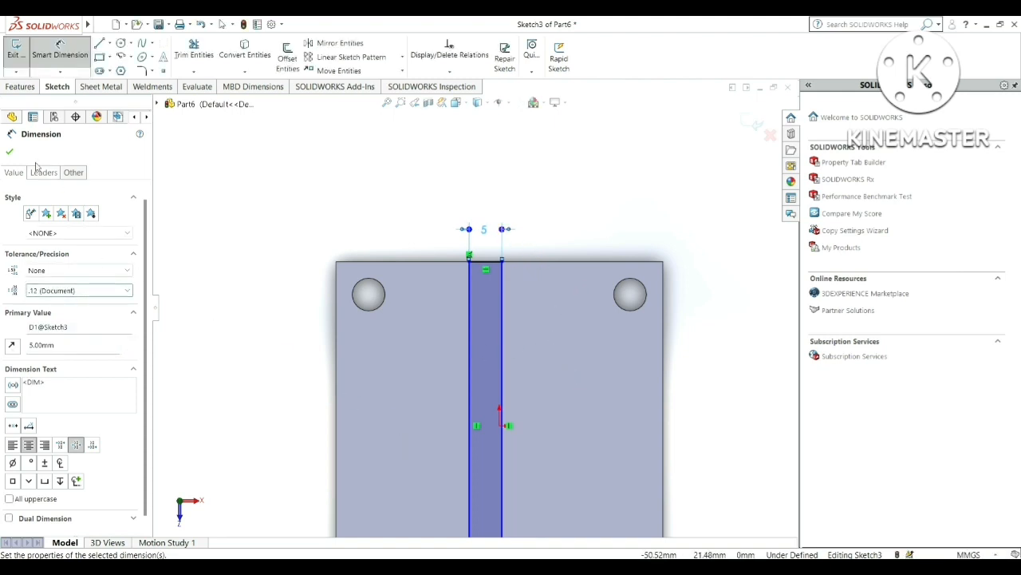
Dimension the midpoint of the rectangle's short upper side 25 mm from the plate's right edge
left_click(666, 363)
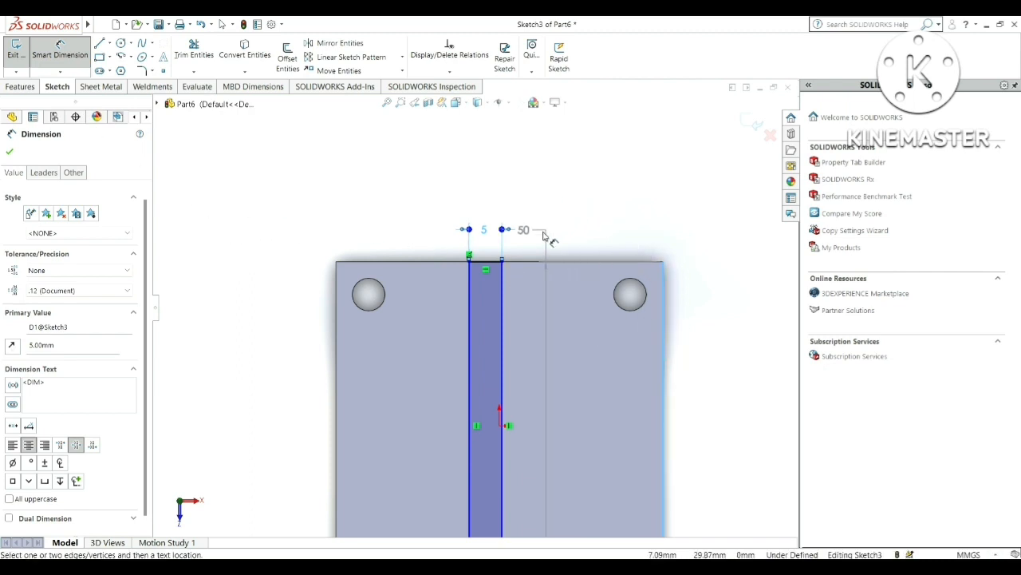
scroll(507, 248, "down", 1)
scroll(500, 265, "down", 2)
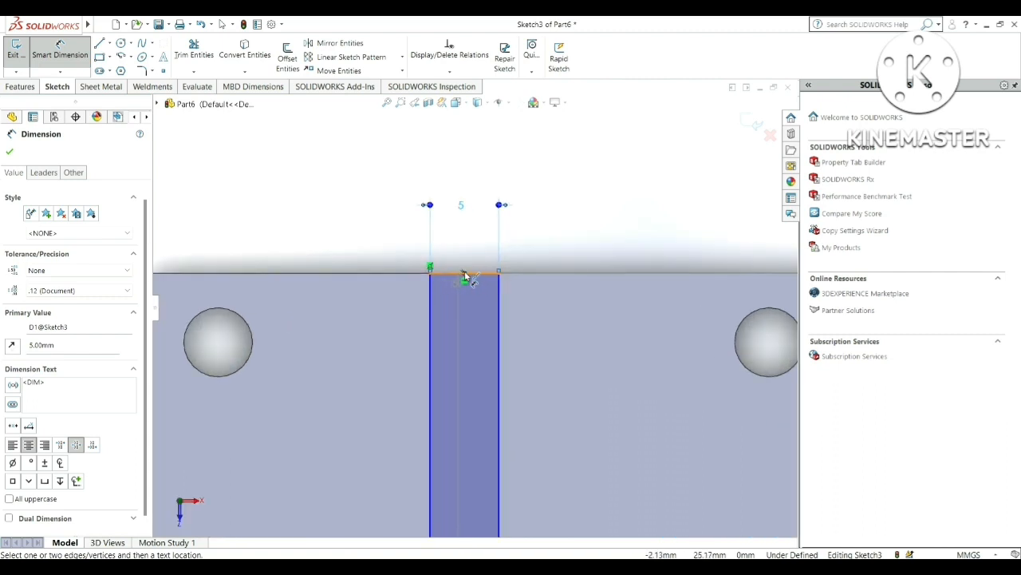
left_click(479, 269)
scroll(479, 295, "up", 3)
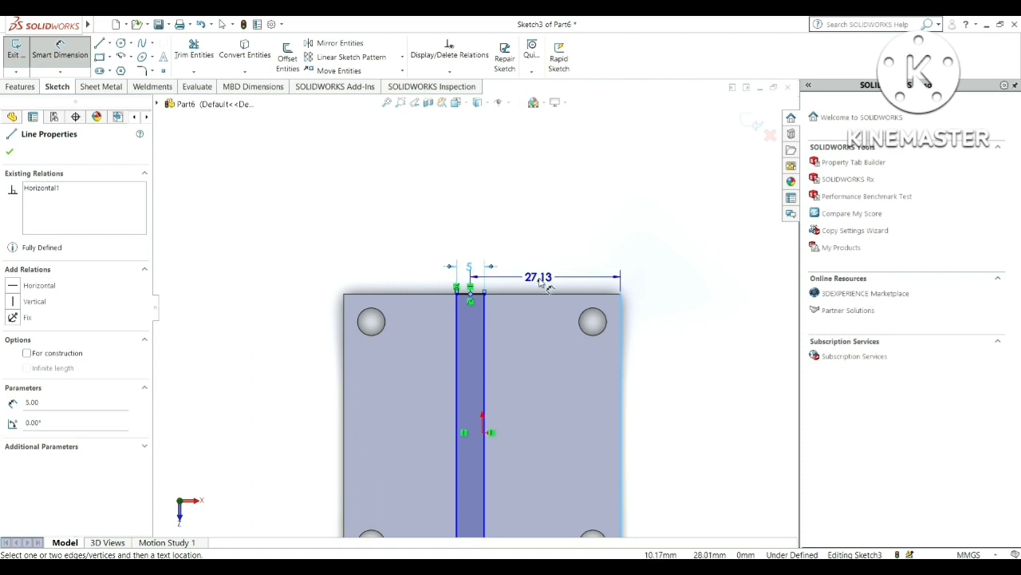
left_click(547, 280)
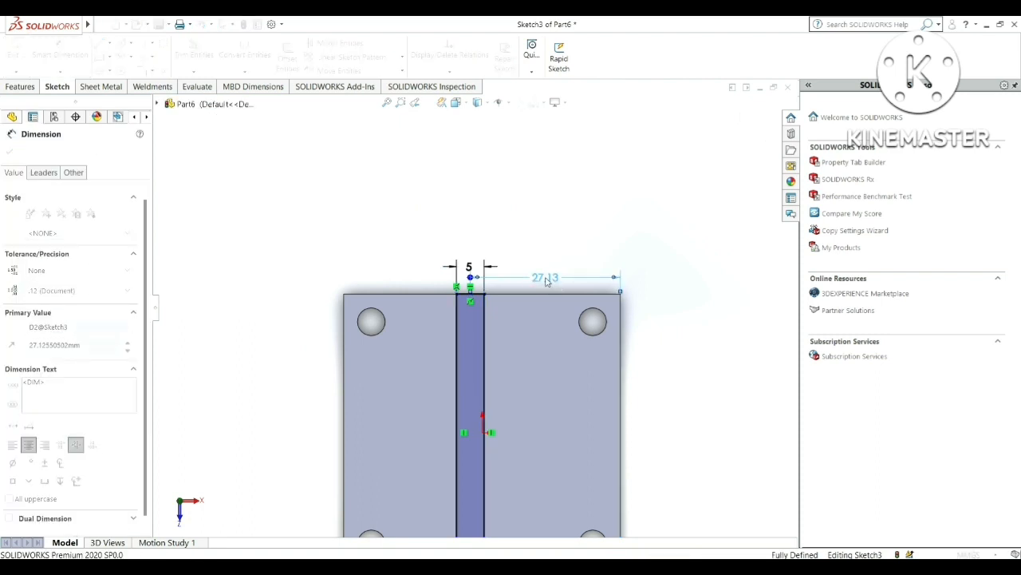
type("25")
key("Return")
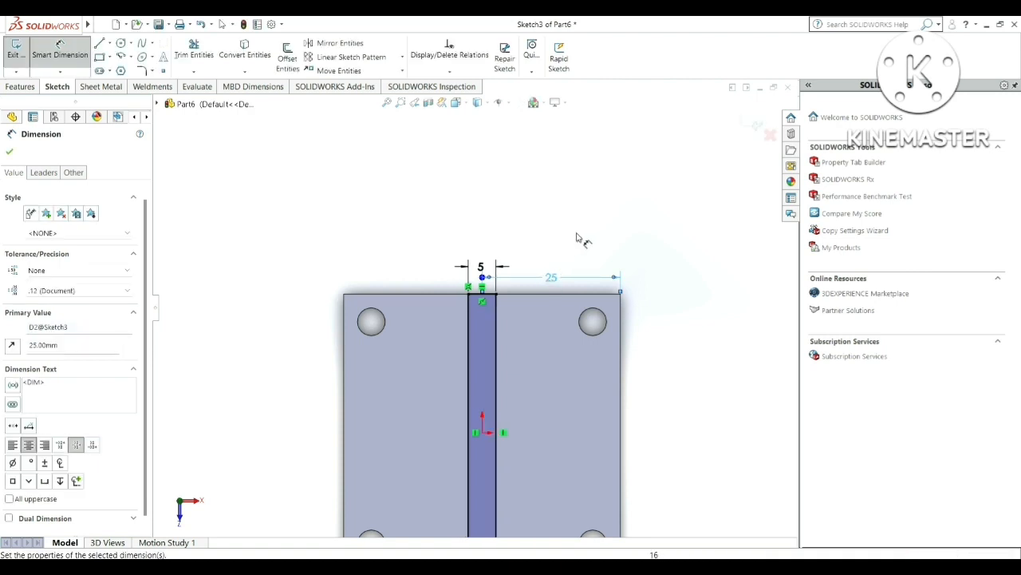
key("f")
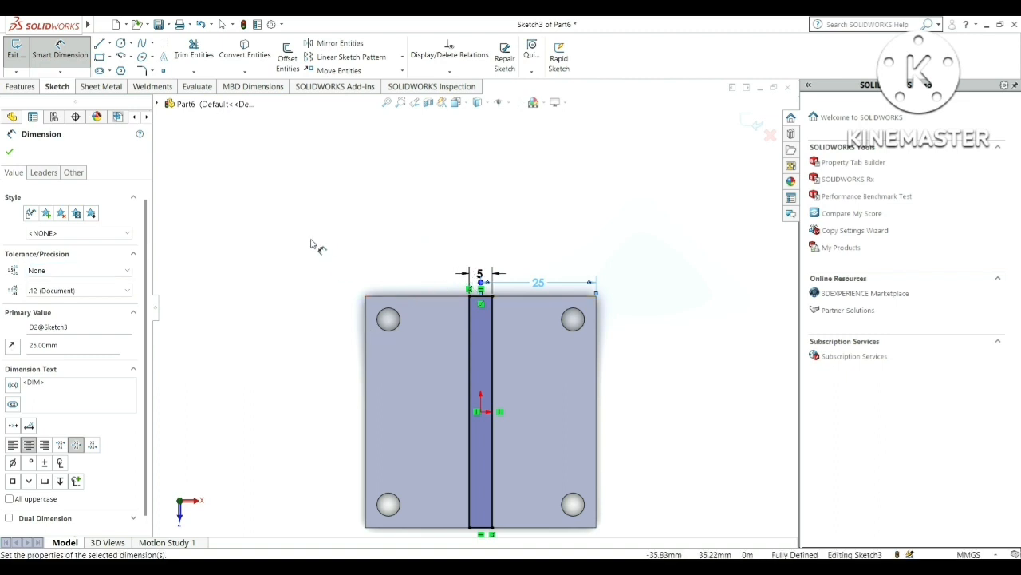
left_click(11, 153)
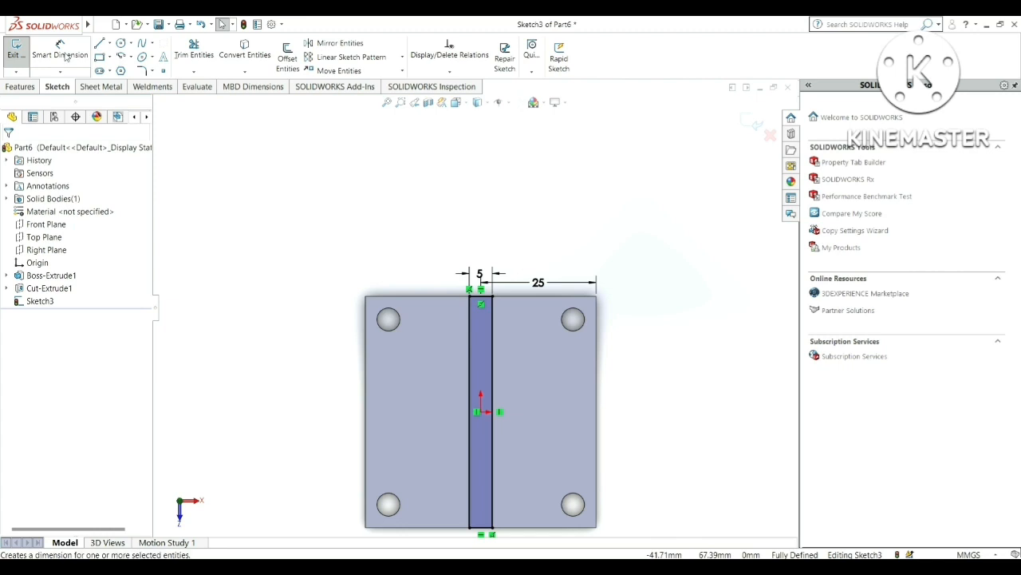
Extrude the strip as a blind 50 mm boss merged with the plate, forming an upright wall
left_click(23, 89)
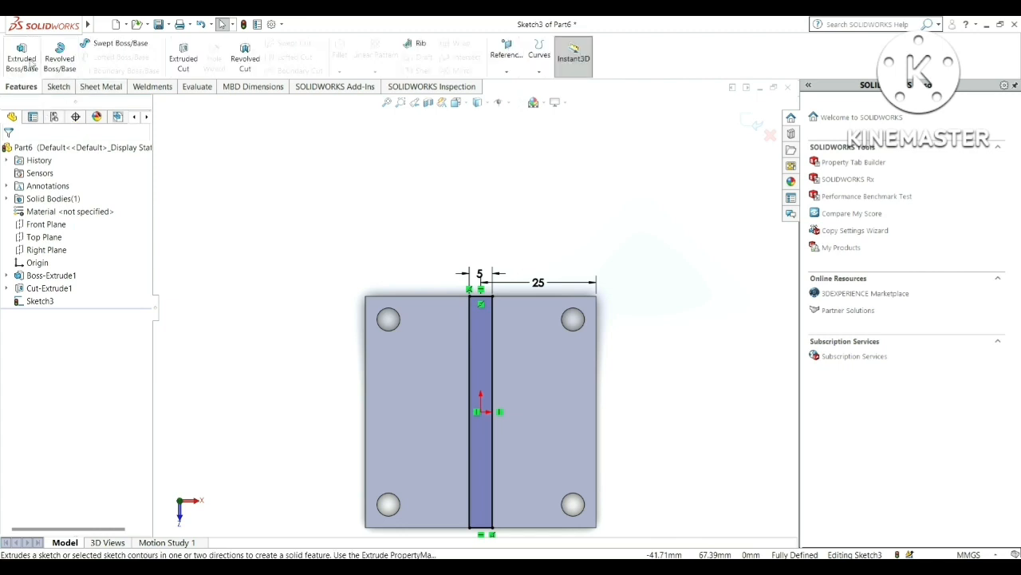
left_click(32, 69)
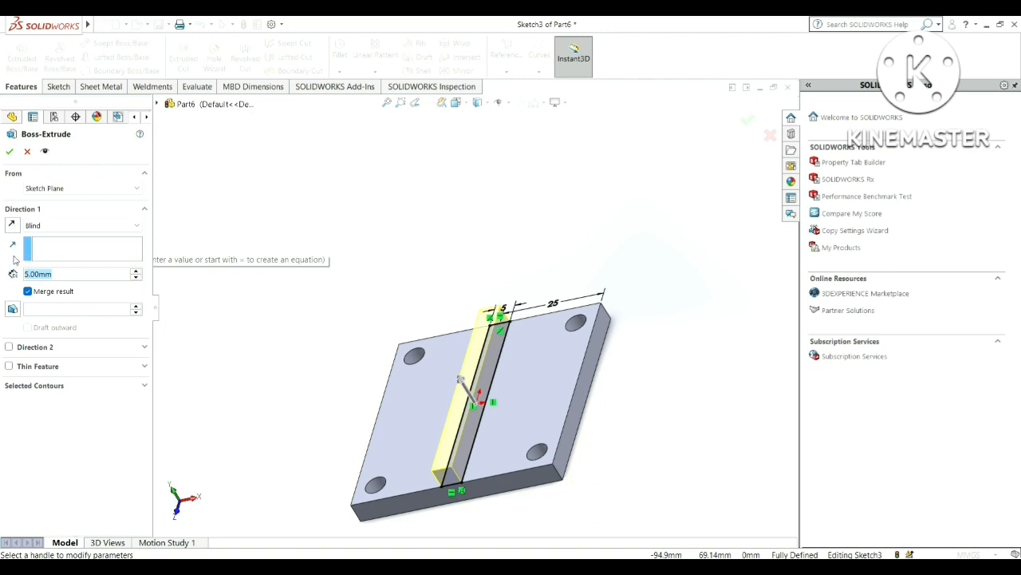
key("Return")
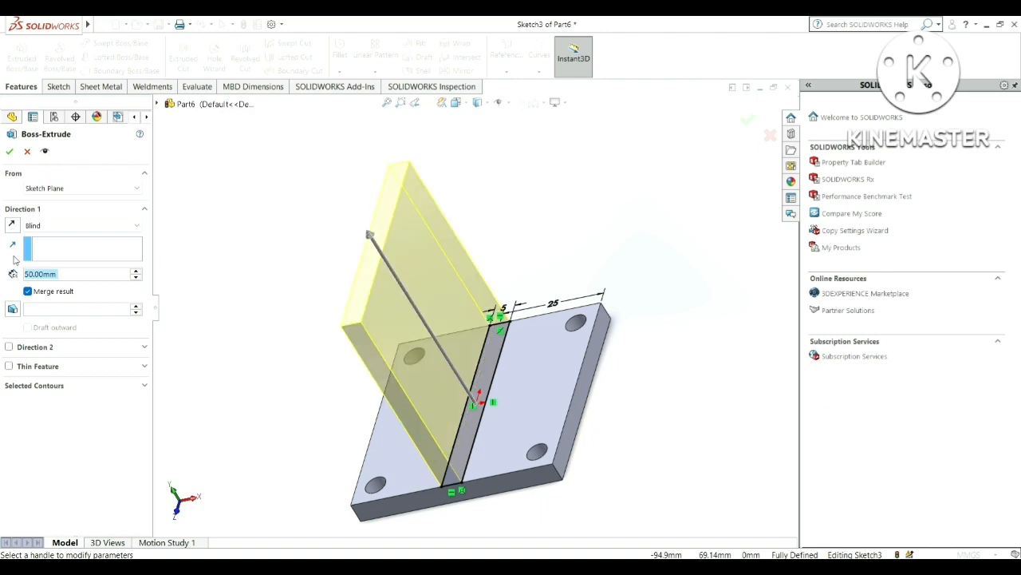
left_click(9, 152)
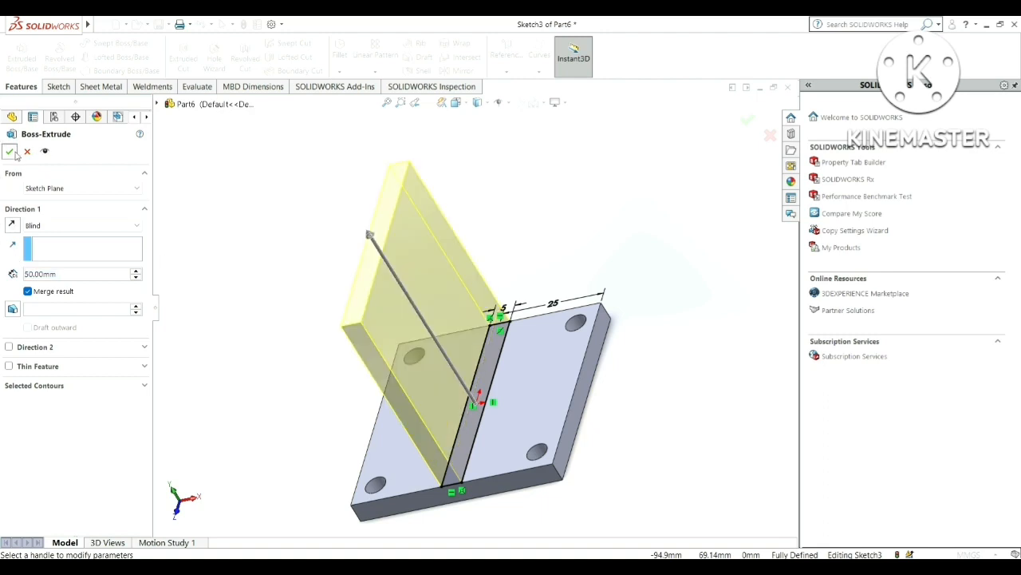
Sketch a closed right triangle on the wall's broad face, from its upper corner about 33 mm along the upper edge and 24.5 mm down the side
middle_click_drag(321, 305, 366, 293)
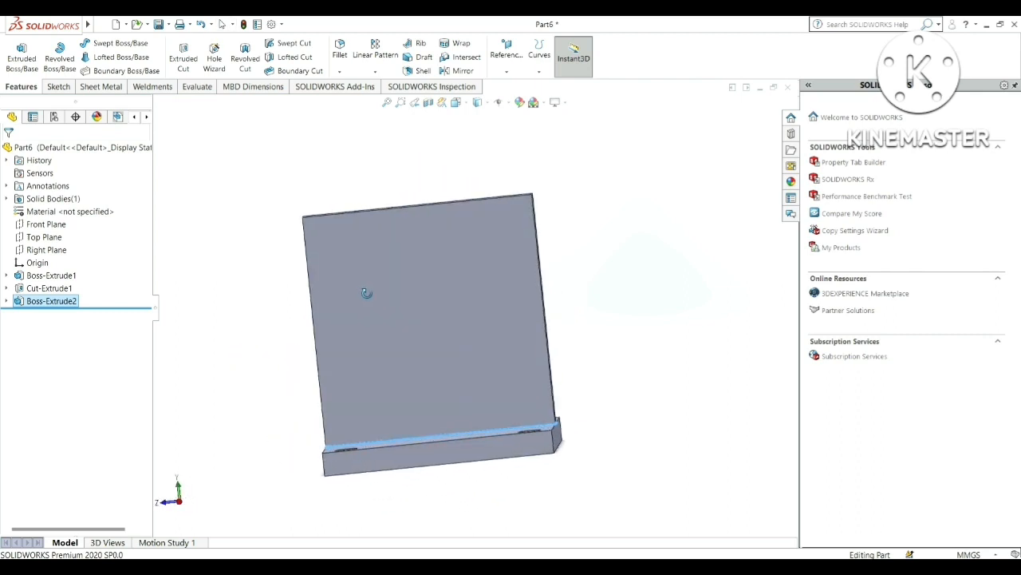
left_click(429, 274)
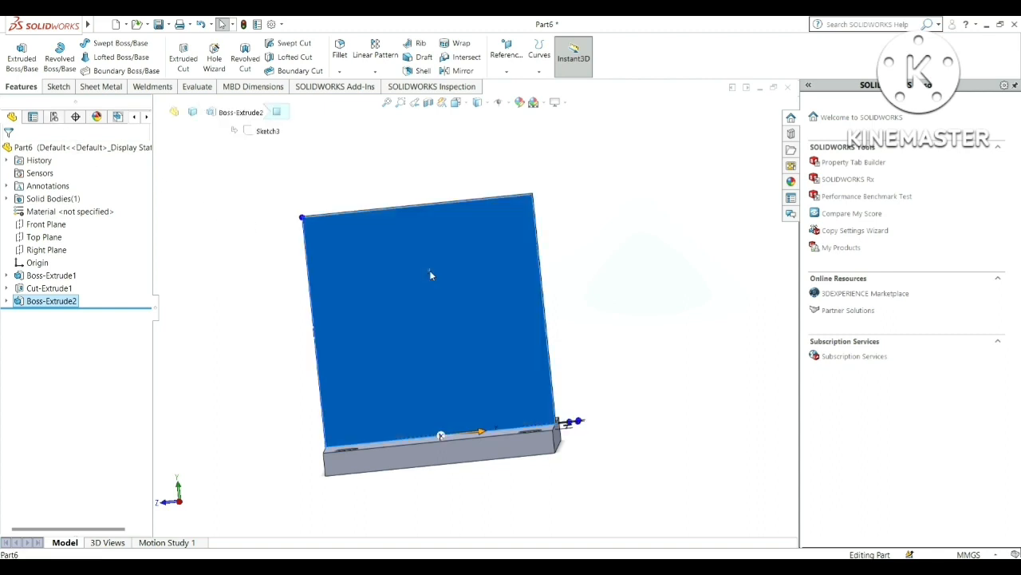
key("ctrl+8")
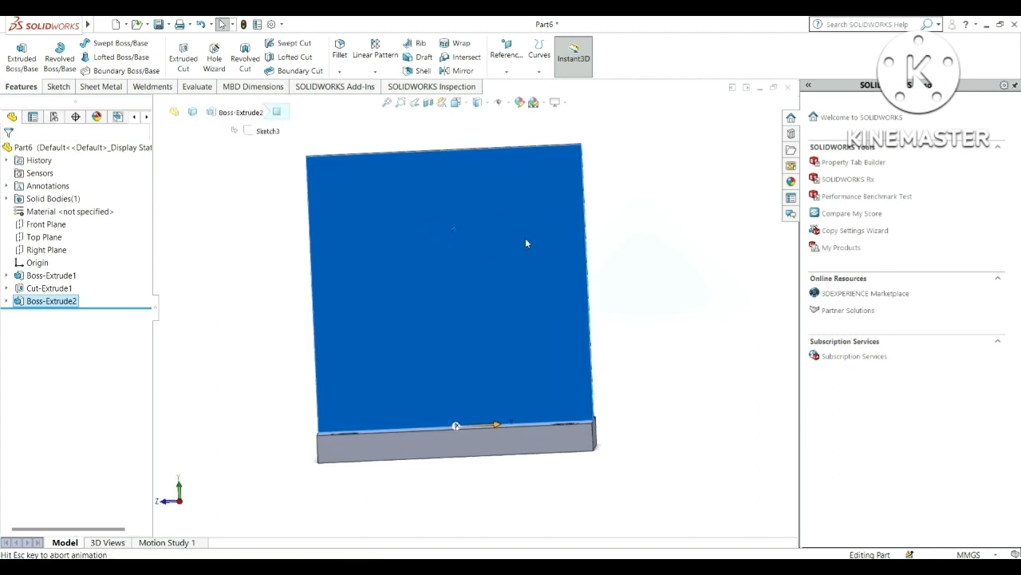
left_click(24, 69)
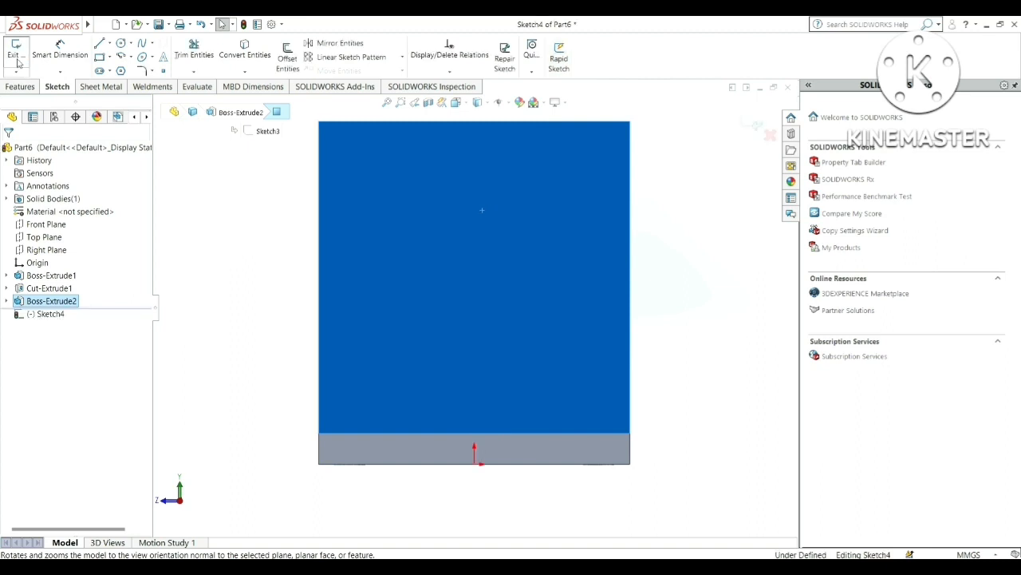
left_click(100, 44)
left_click(319, 121)
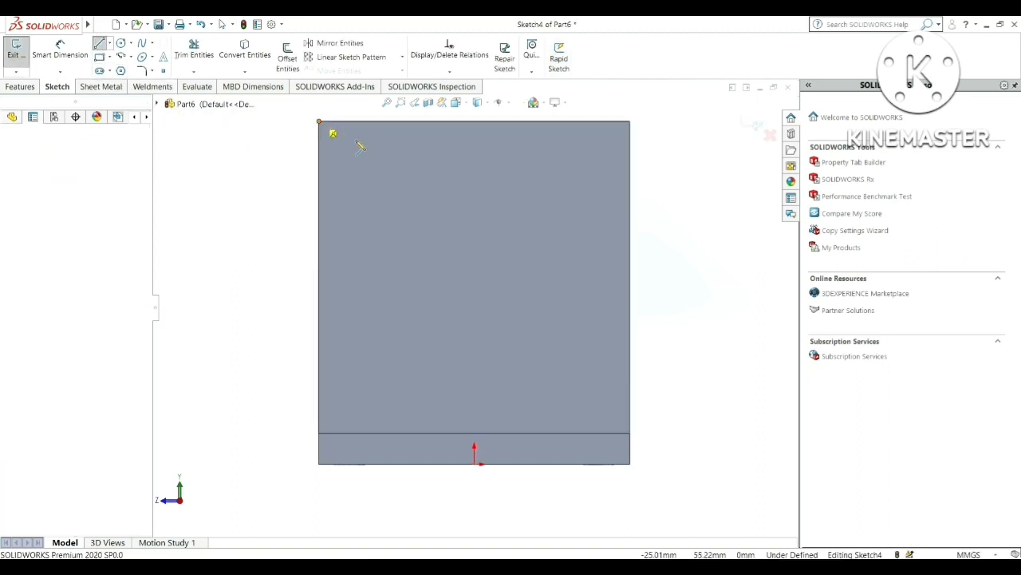
left_click(525, 122)
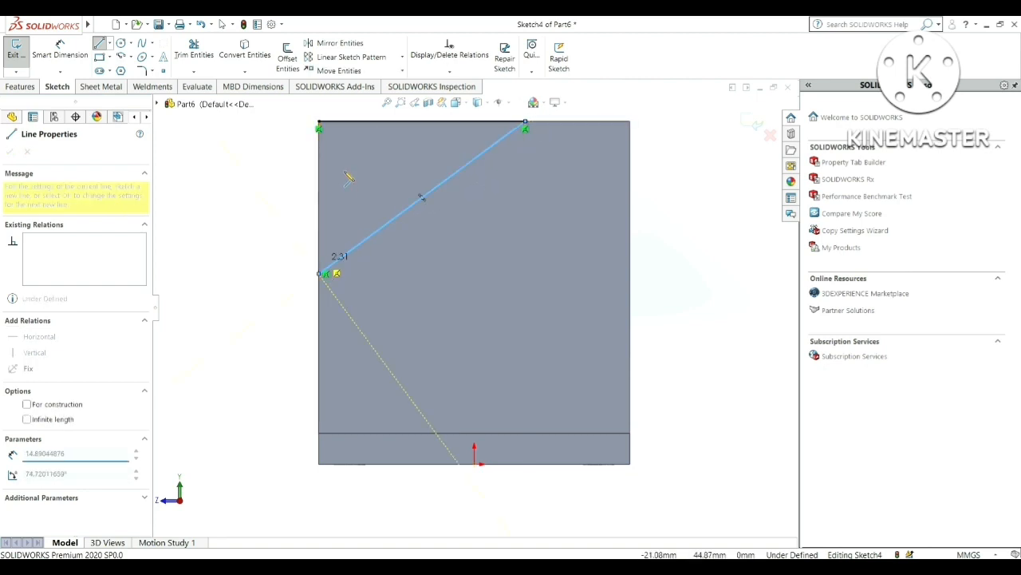
left_click(319, 274)
left_click(319, 123)
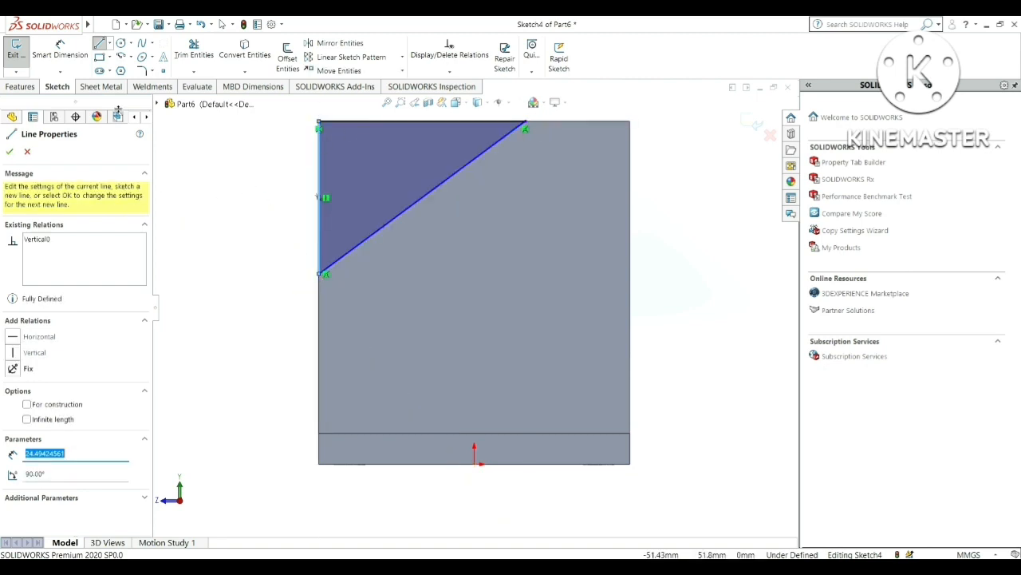
Dimension the triangle's lower corner 10 mm above the base plate's upper surface
left_click(60, 51)
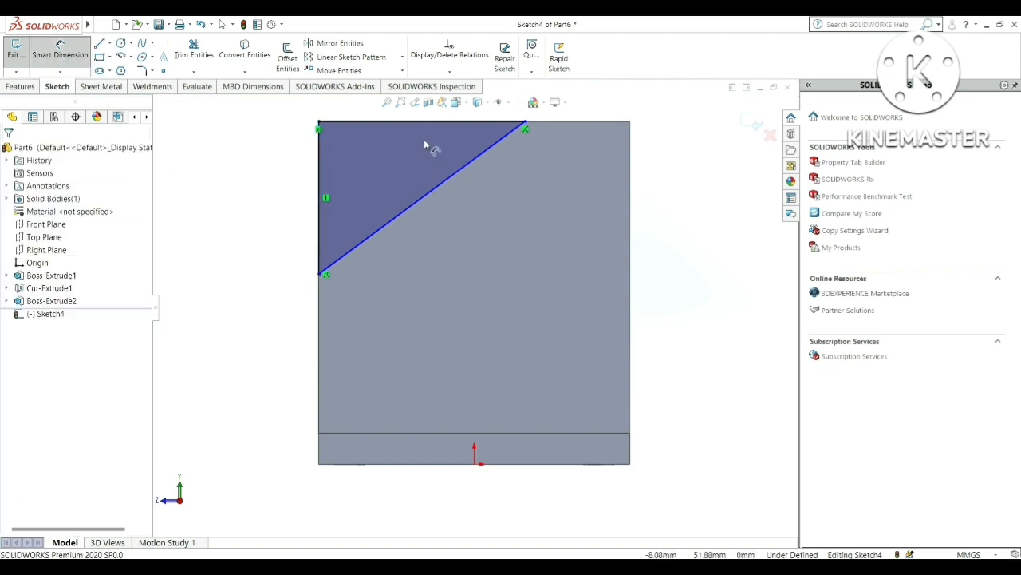
left_click(320, 274)
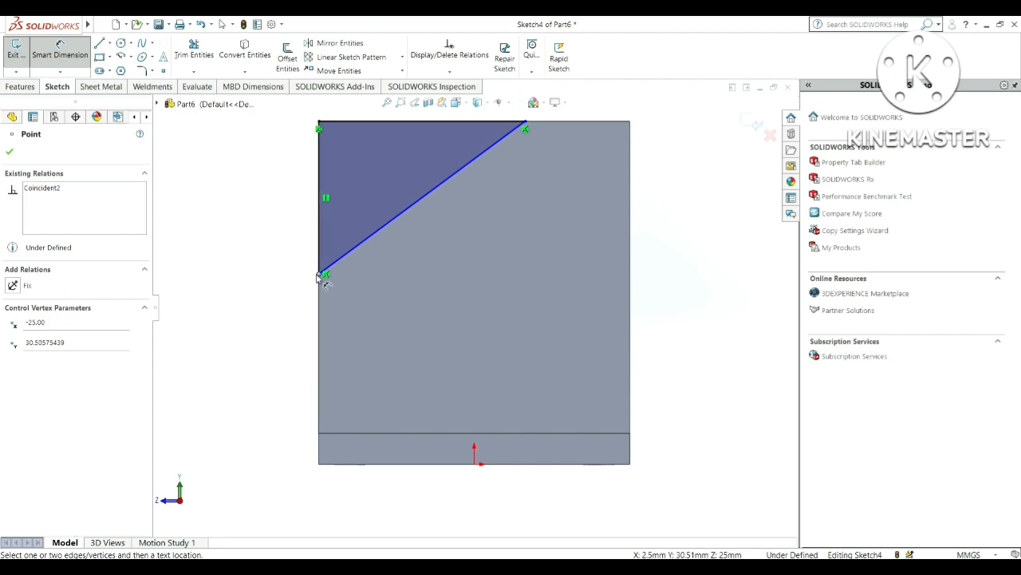
left_click(320, 435)
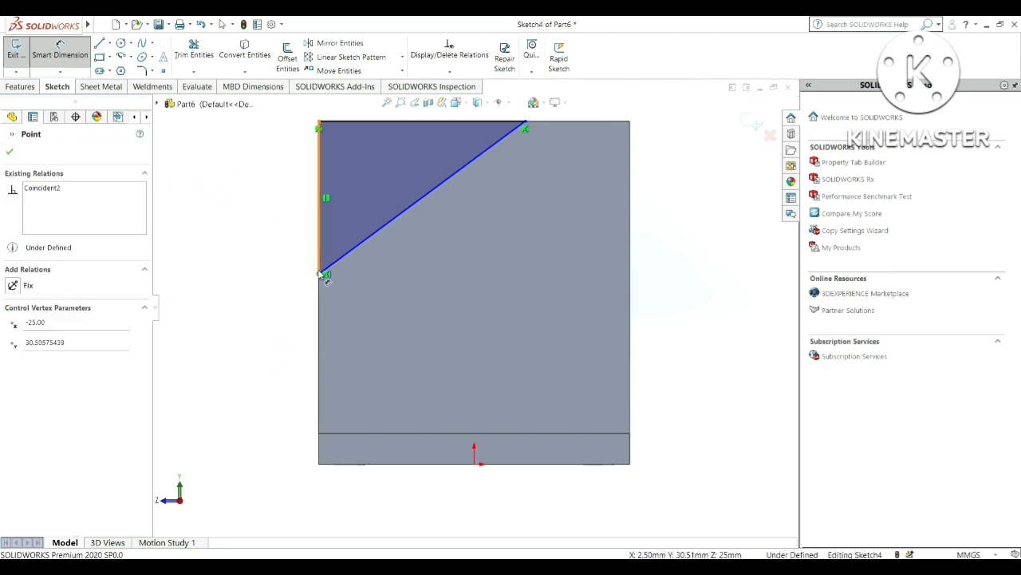
left_click(311, 297)
left_click(319, 433)
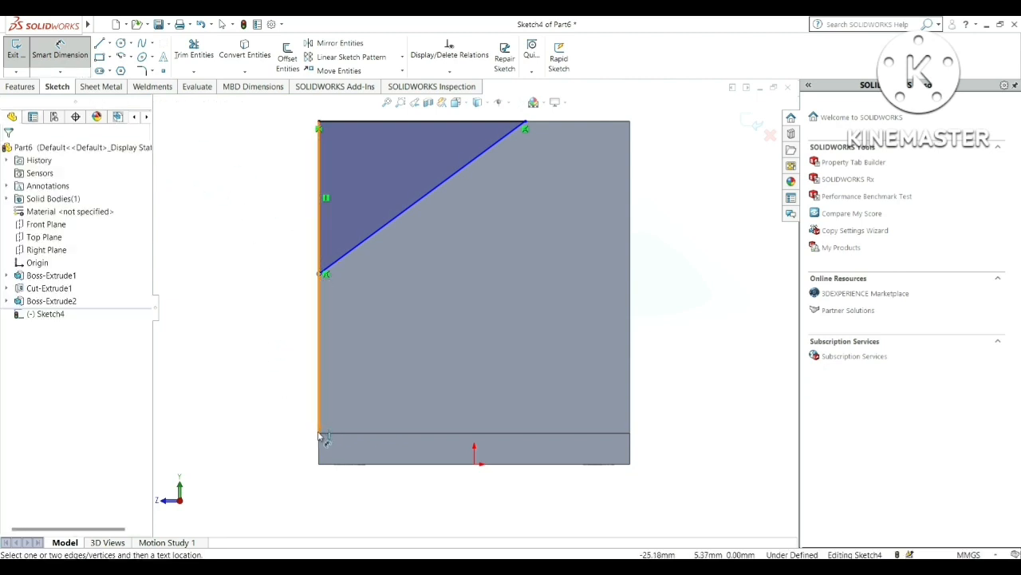
left_click(319, 273)
left_click(272, 373)
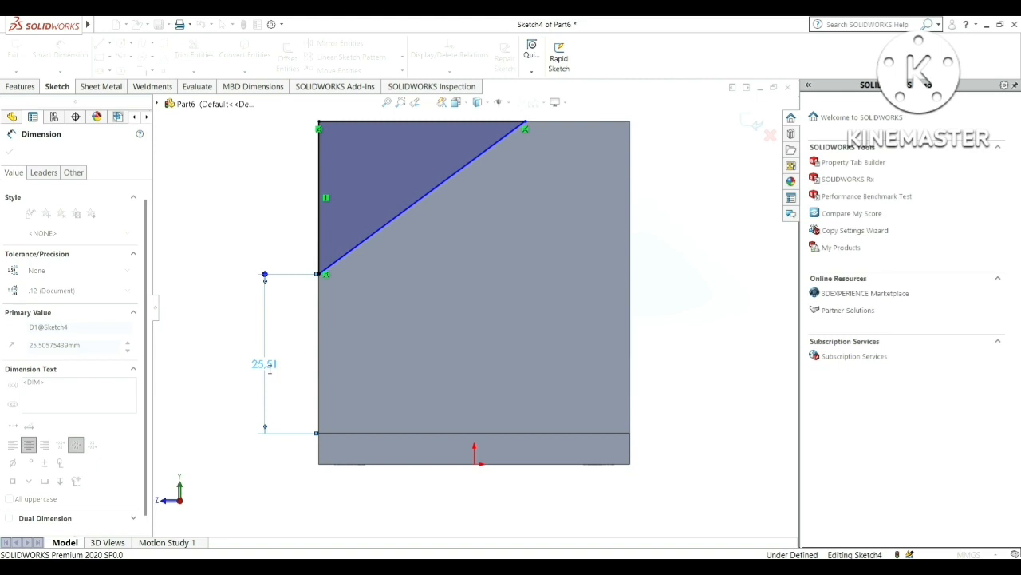
type("10")
key("Return")
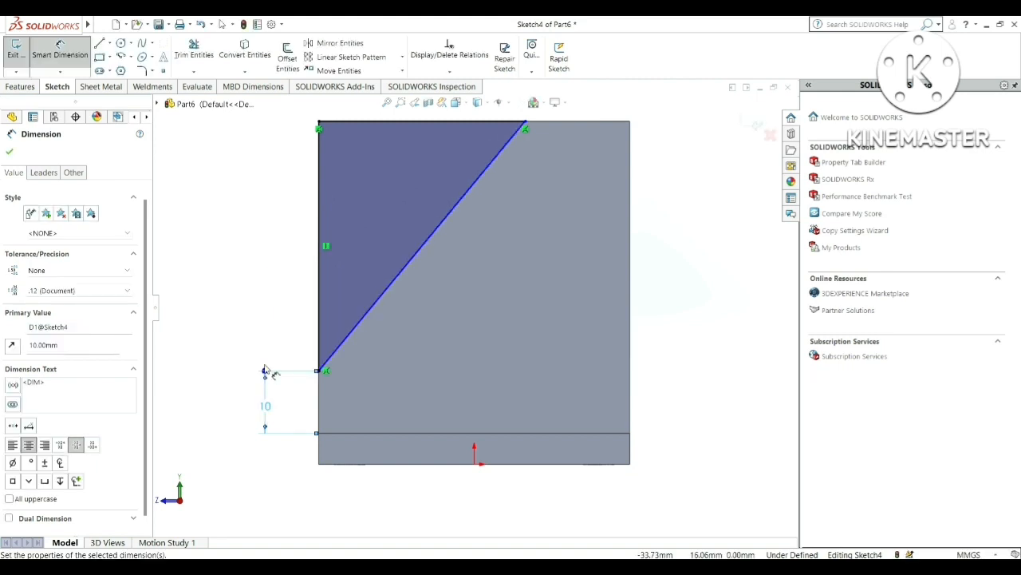
Dimension the triangle's other upper-edge corner 10 mm from the wall's opposite upper corner
scroll(365, 364, "up", 3)
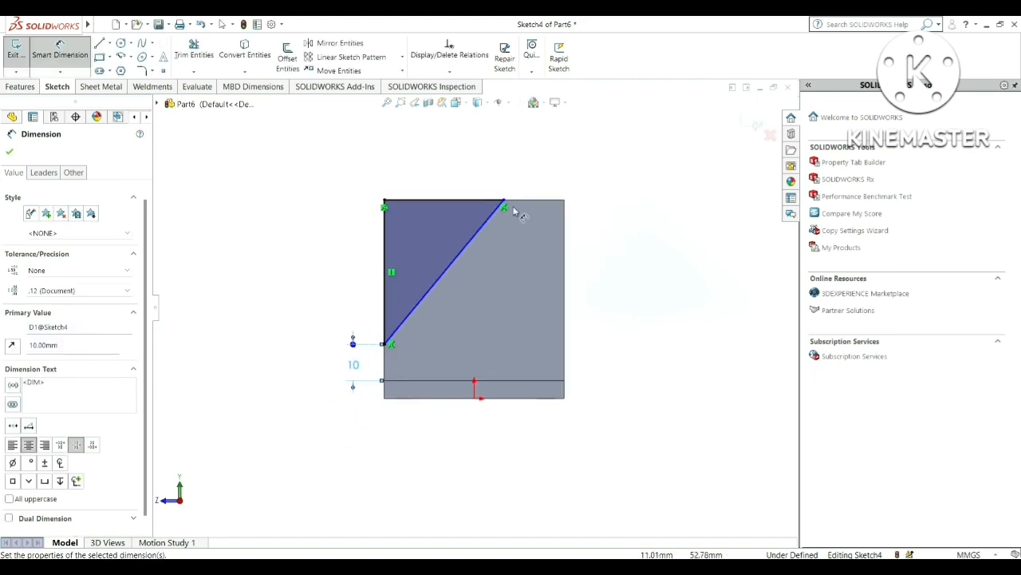
left_click(503, 201)
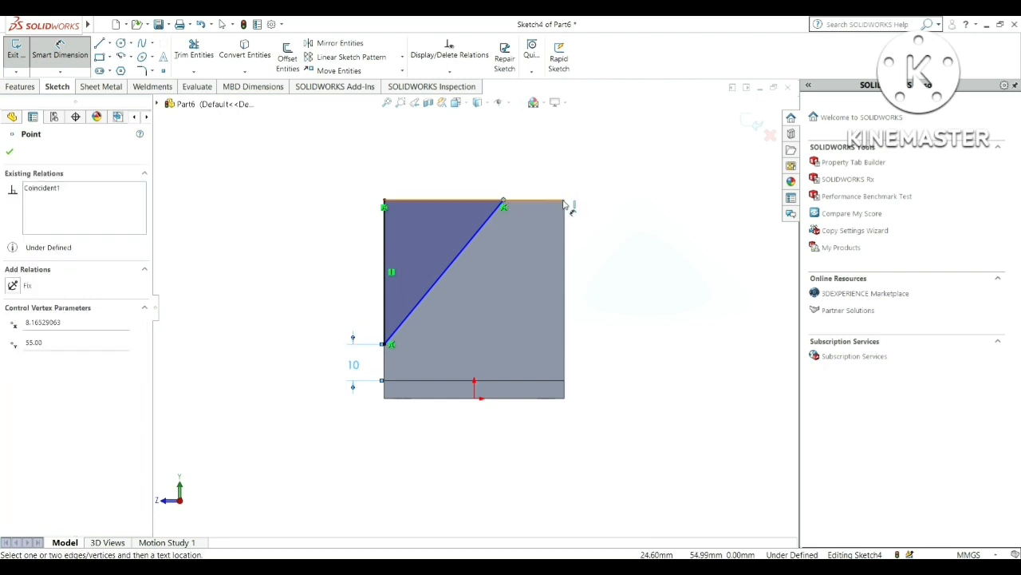
left_click(568, 206)
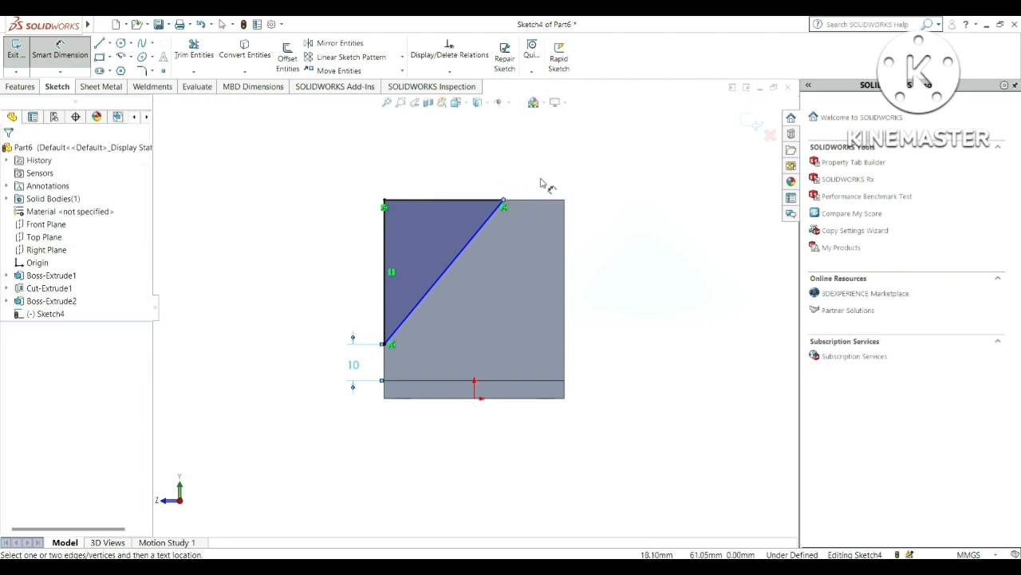
left_click(565, 201)
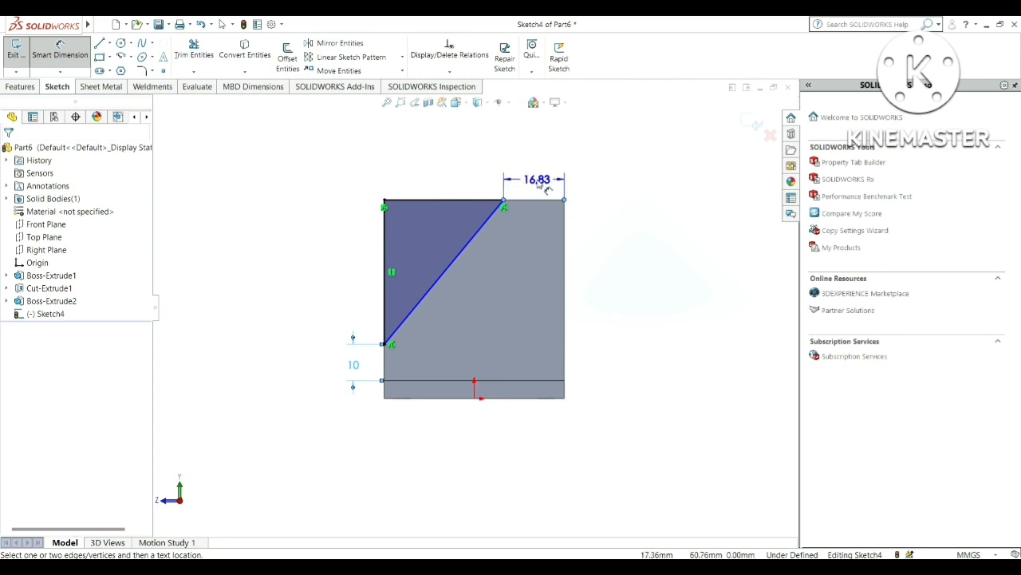
left_click(537, 180)
type("10")
key("Return")
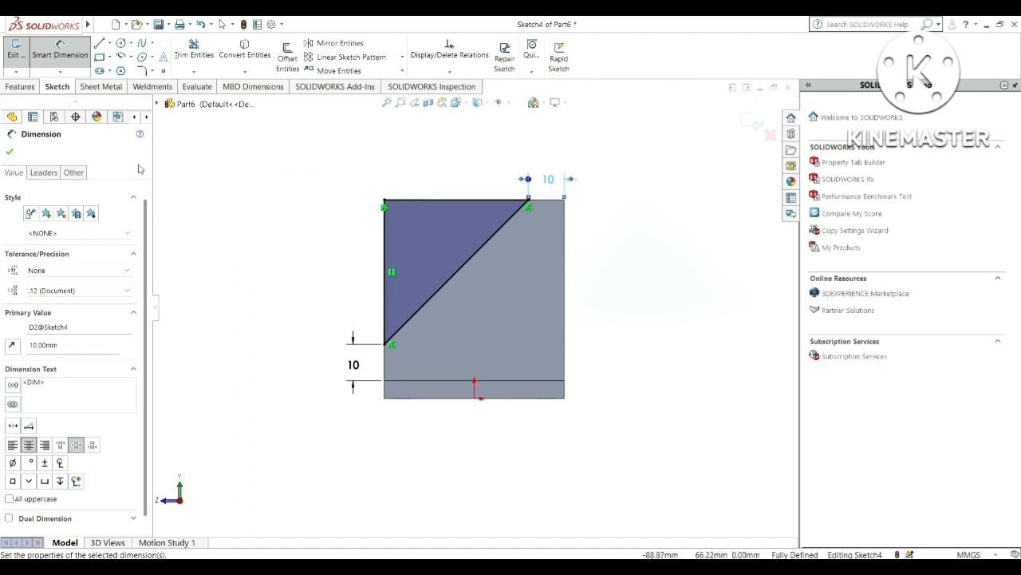
left_click(12, 152)
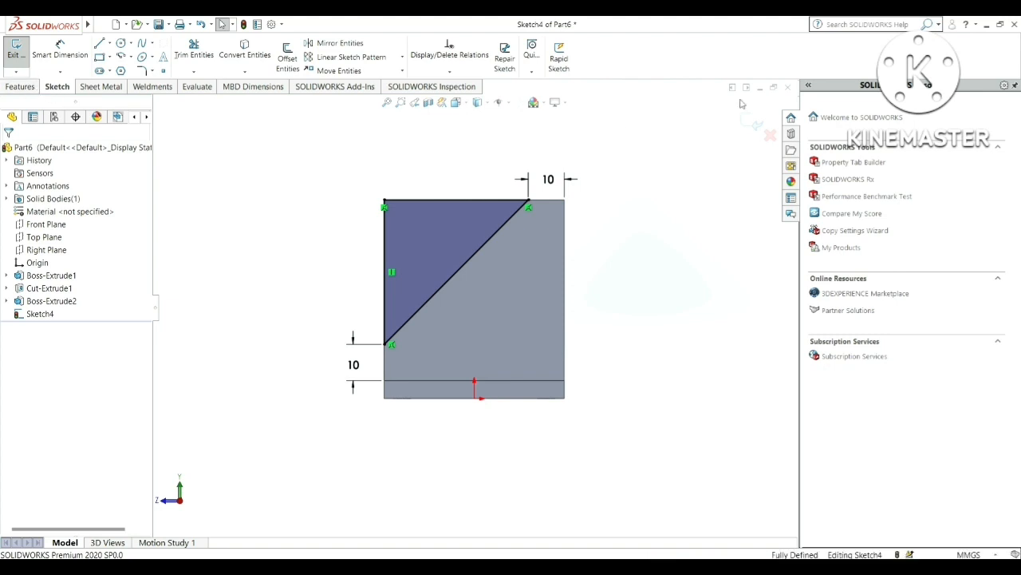
left_click(22, 86)
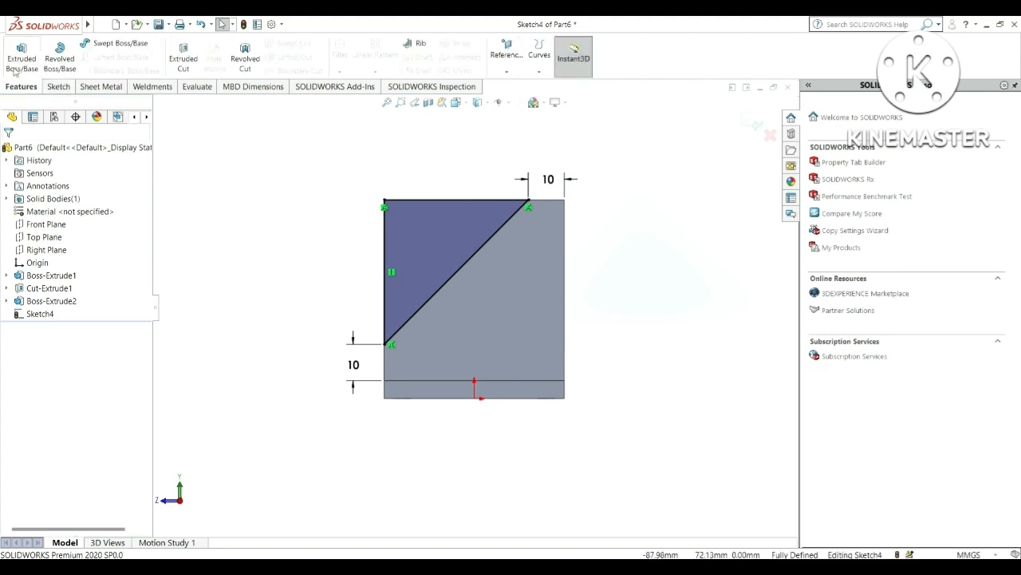
left_click(16, 64)
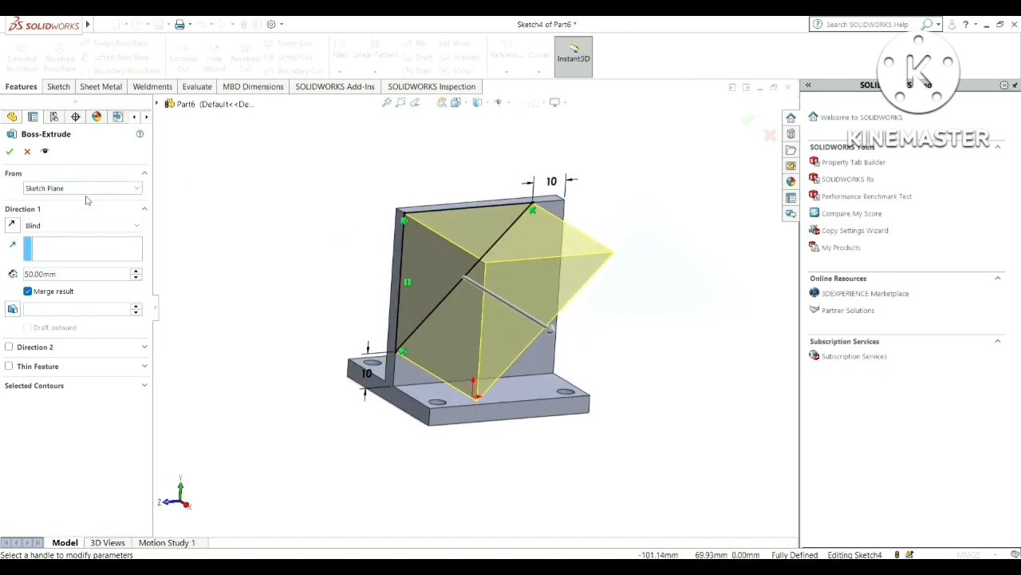
left_click(13, 225)
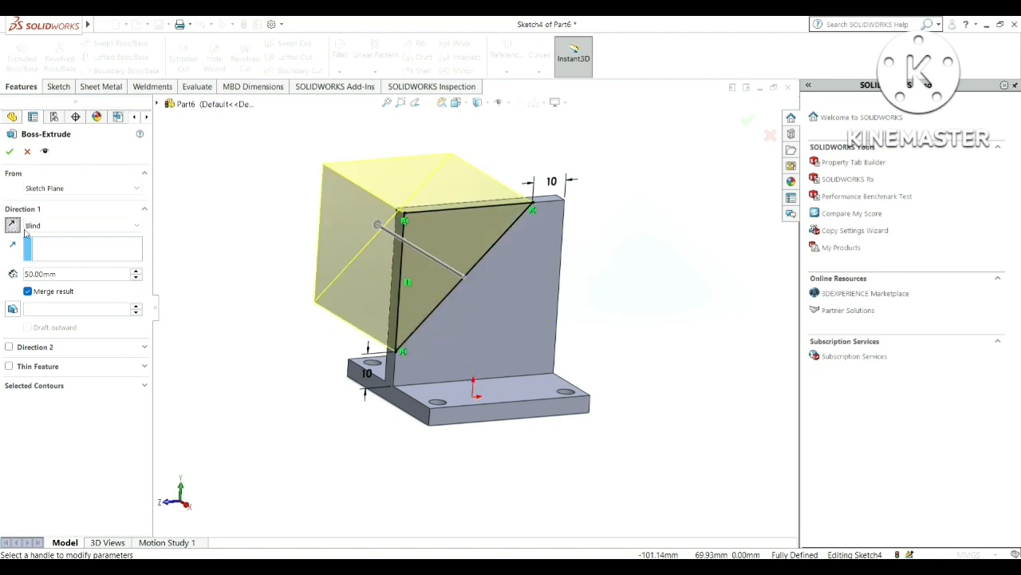
left_click(13, 225)
left_click(13, 225)
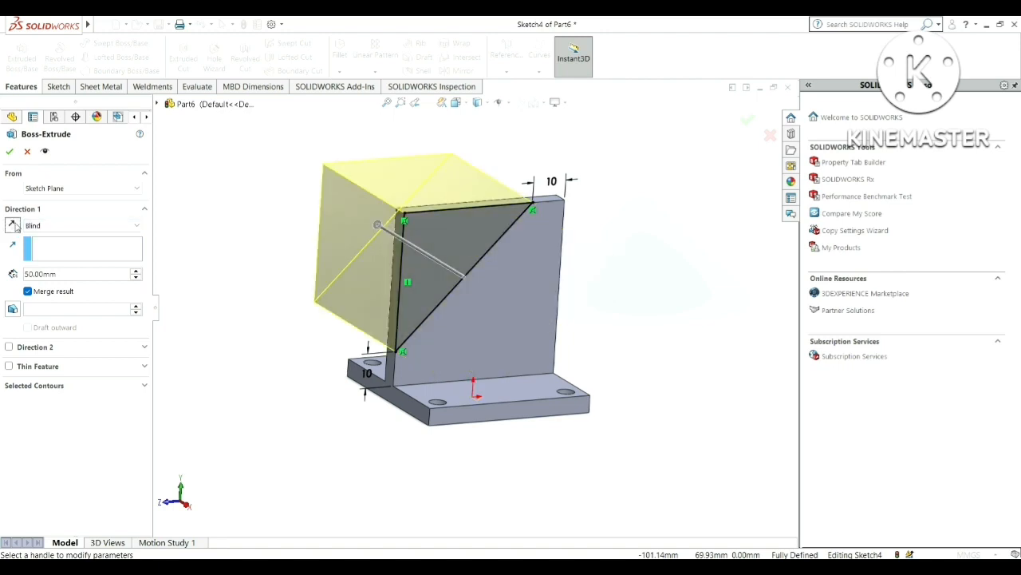
left_click(12, 226)
left_click(12, 225)
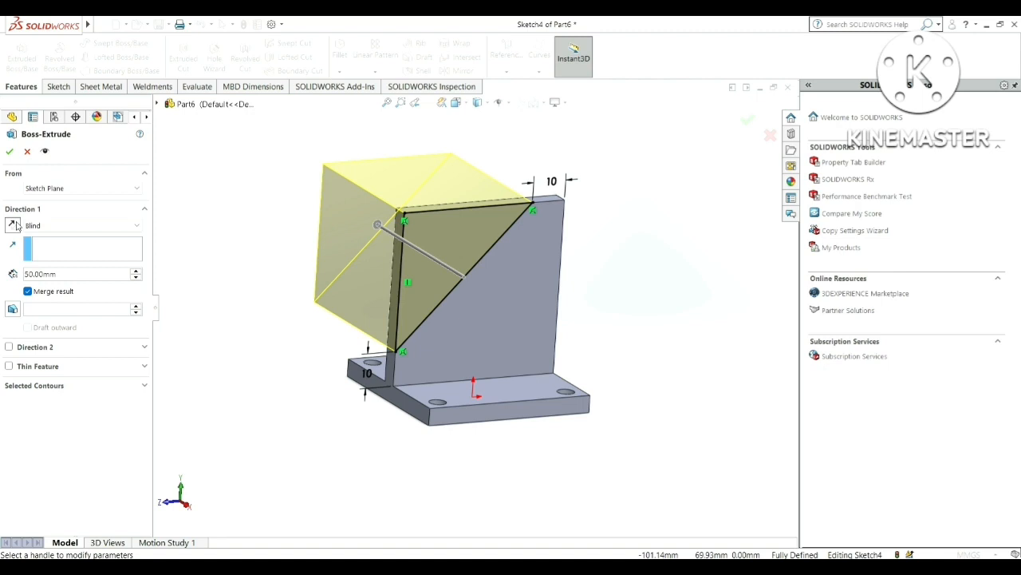
left_click(28, 153)
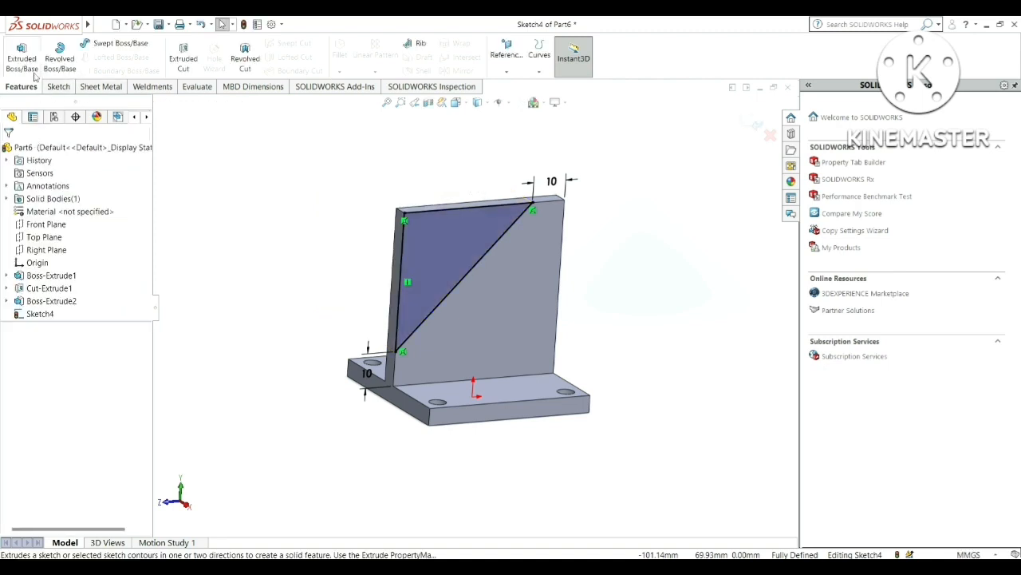
Cut the triangular profile out of the wall with a blind 50 mm extruded cut, forming a sloped edge
left_click(184, 64)
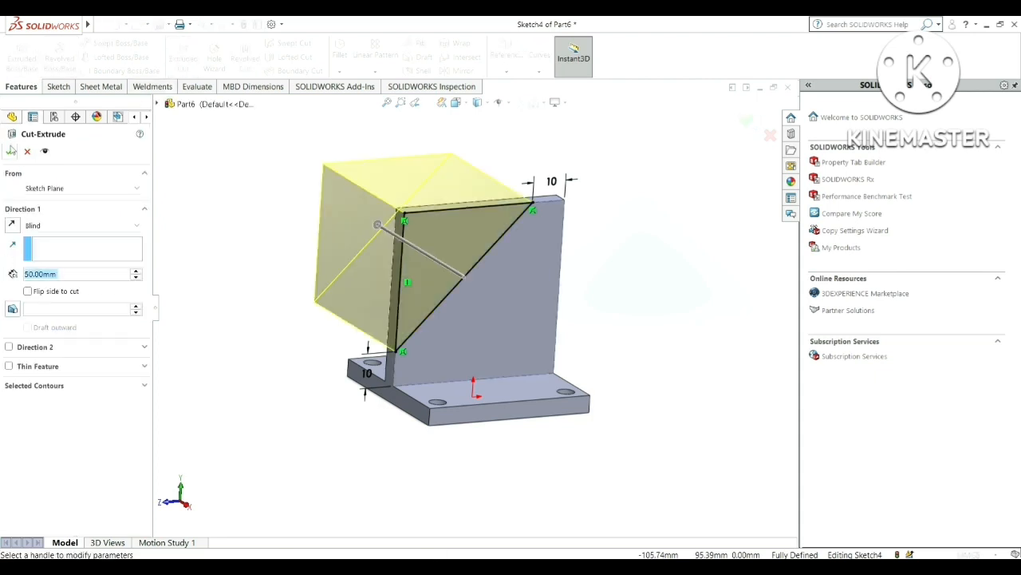
left_click(11, 152)
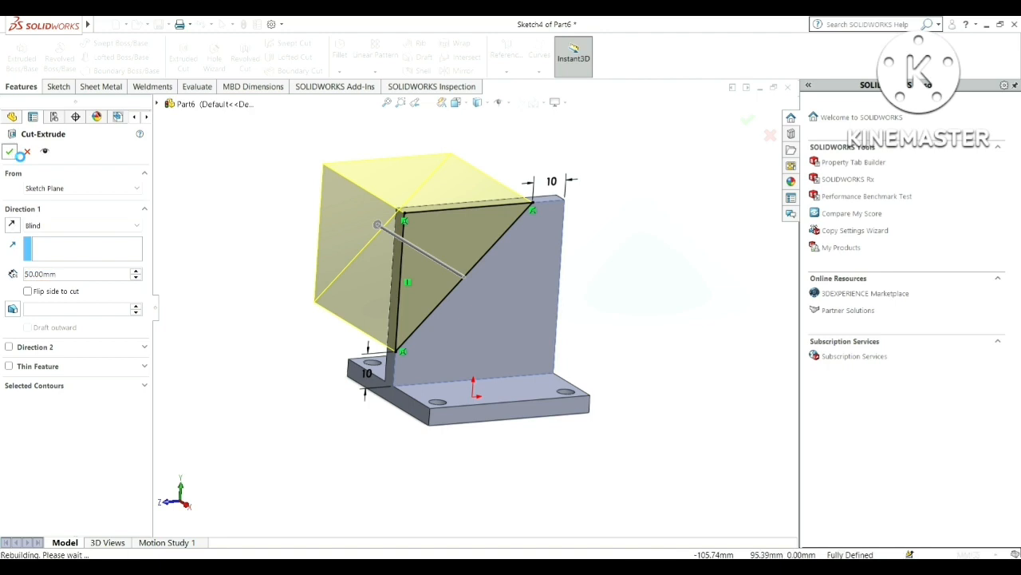
left_click(539, 266)
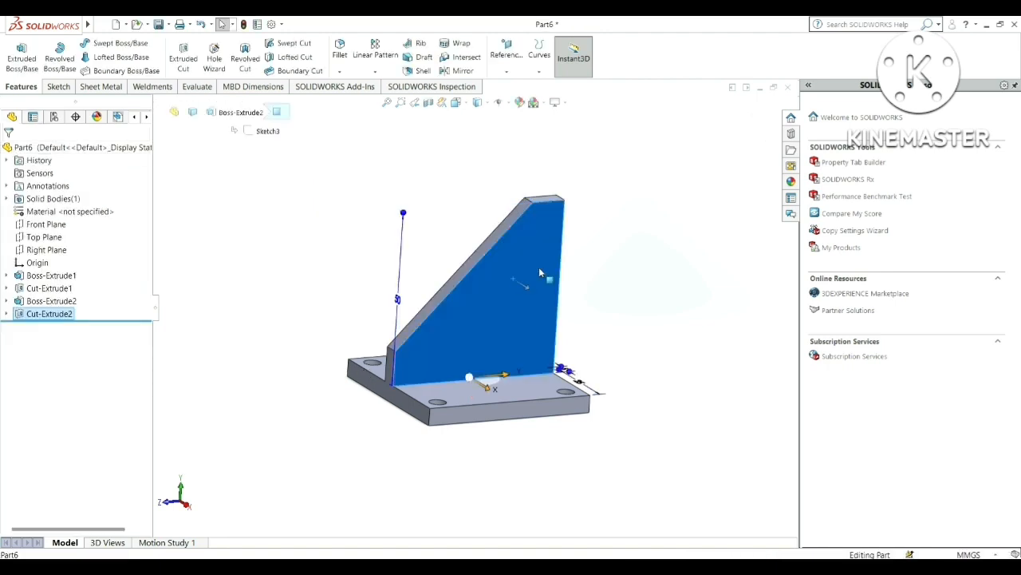
left_click(614, 241)
middle_click_drag(634, 241, 694, 292)
left_click(672, 232)
middle_click_drag(673, 234, 675, 295)
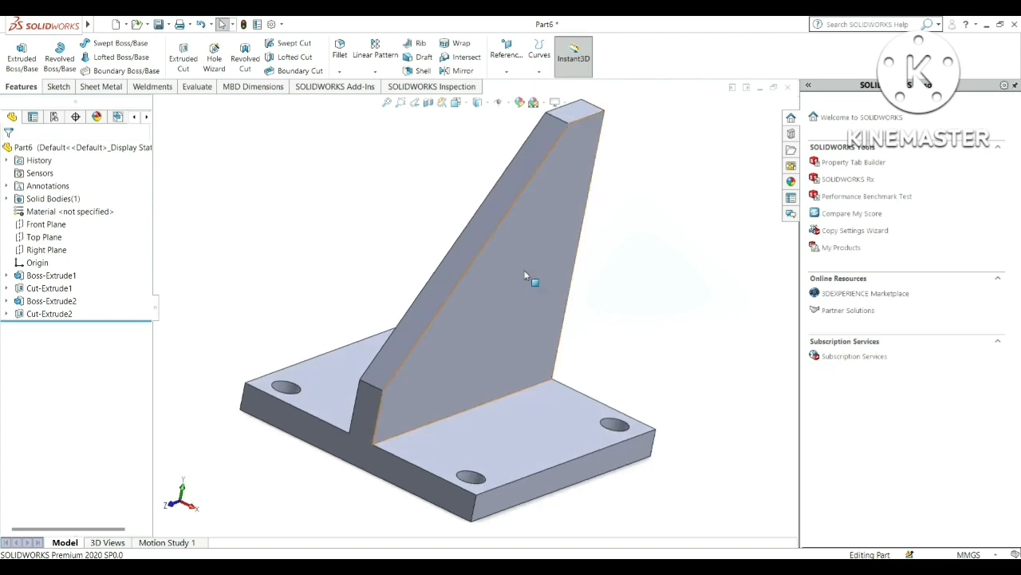
Sketch a center rectangle about 86 by 57 mm on the wall's sloped face, centred on the middle of that face
left_click(479, 231)
key("ctrl+8")
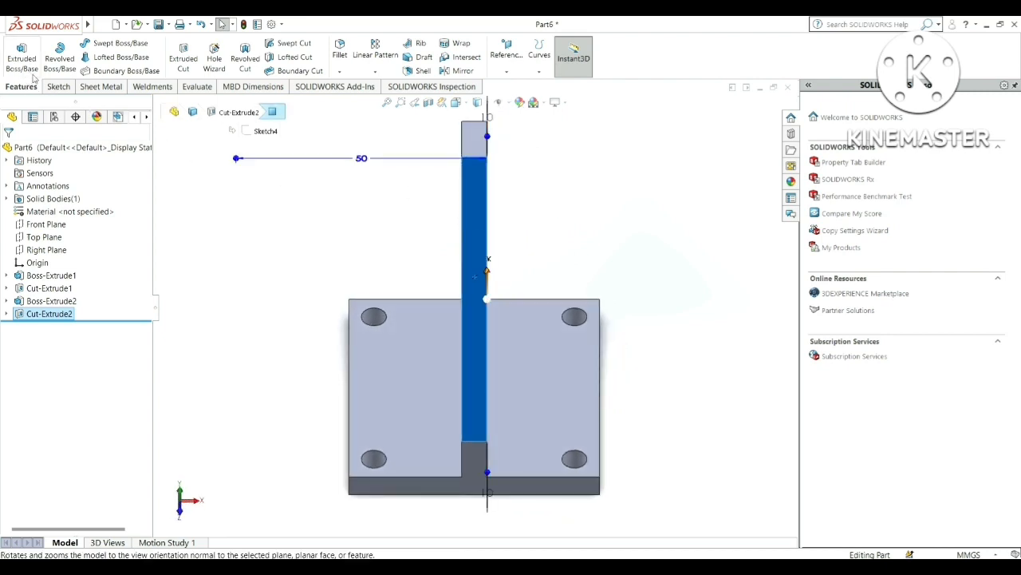
left_click(58, 87)
left_click(16, 50)
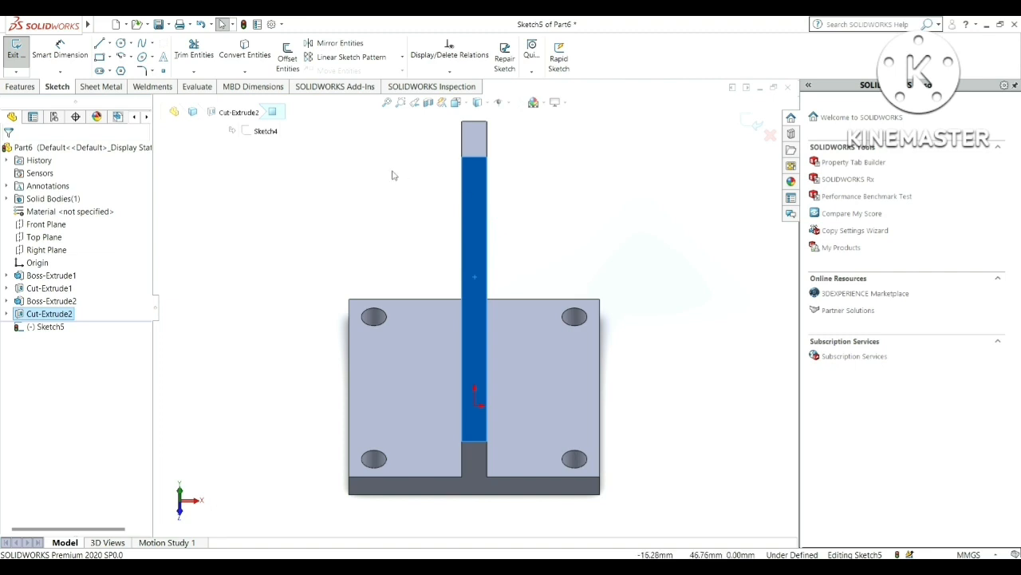
scroll(432, 204, "up", 1)
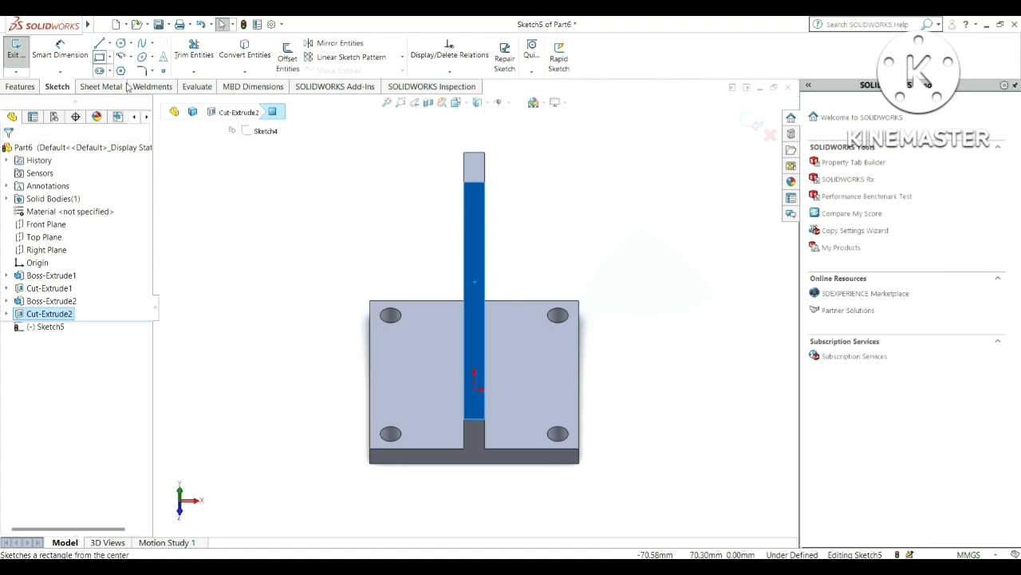
left_click(99, 57)
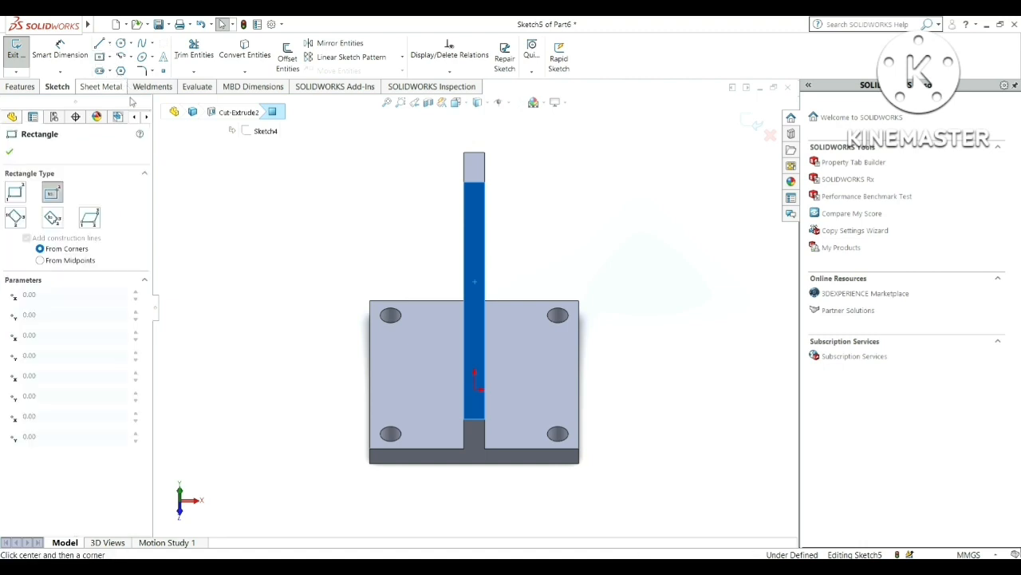
left_click(475, 282)
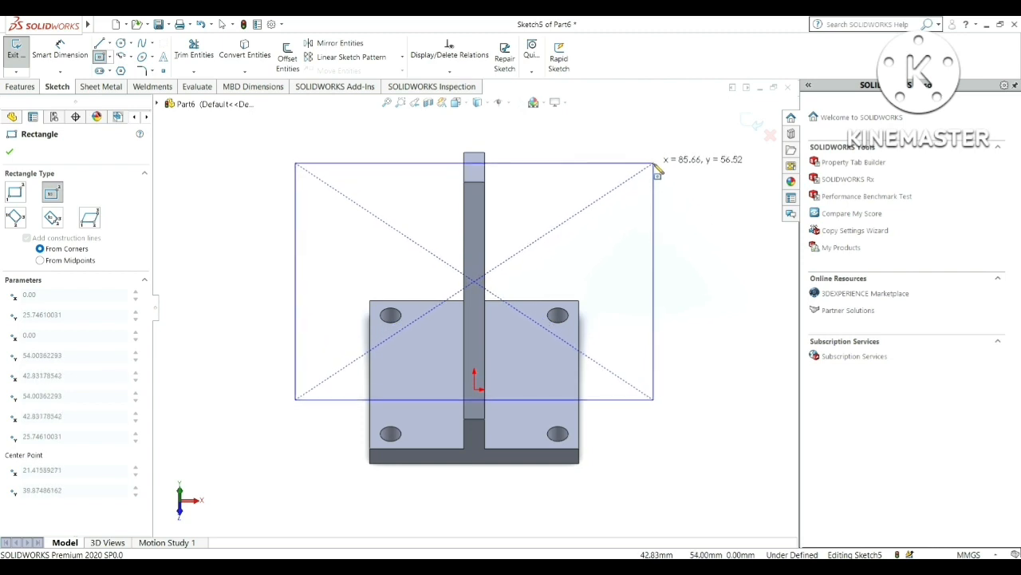
left_click(654, 165)
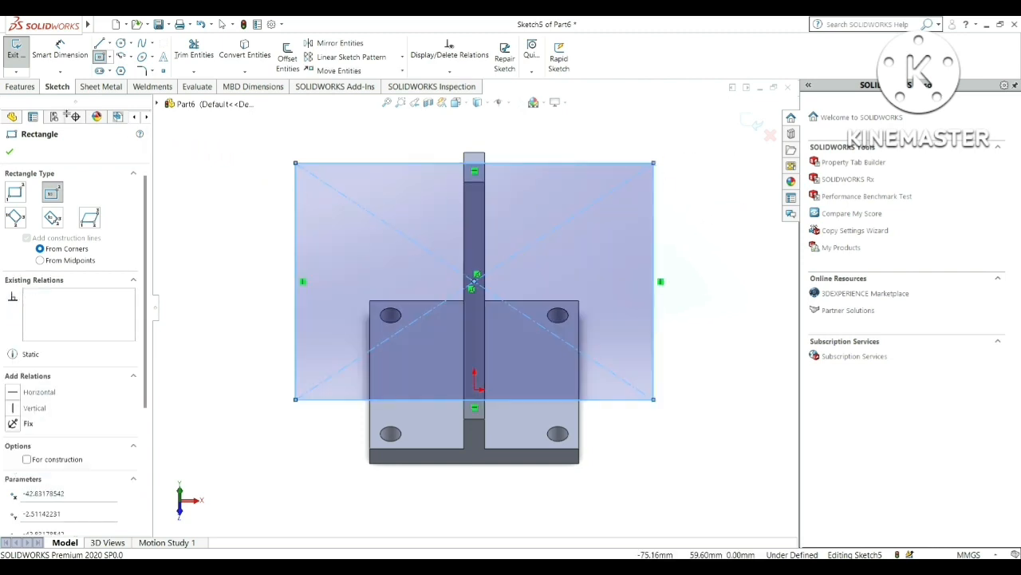
Dimension the width of the center rectangle on the wall's sloped face at 50 mm
left_click(61, 56)
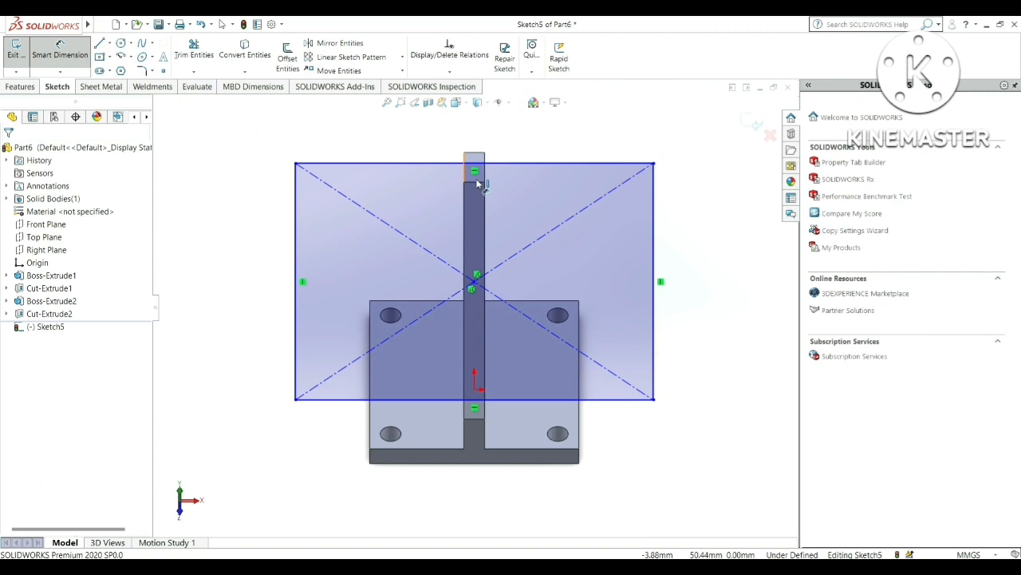
left_click(515, 164)
left_click(495, 139)
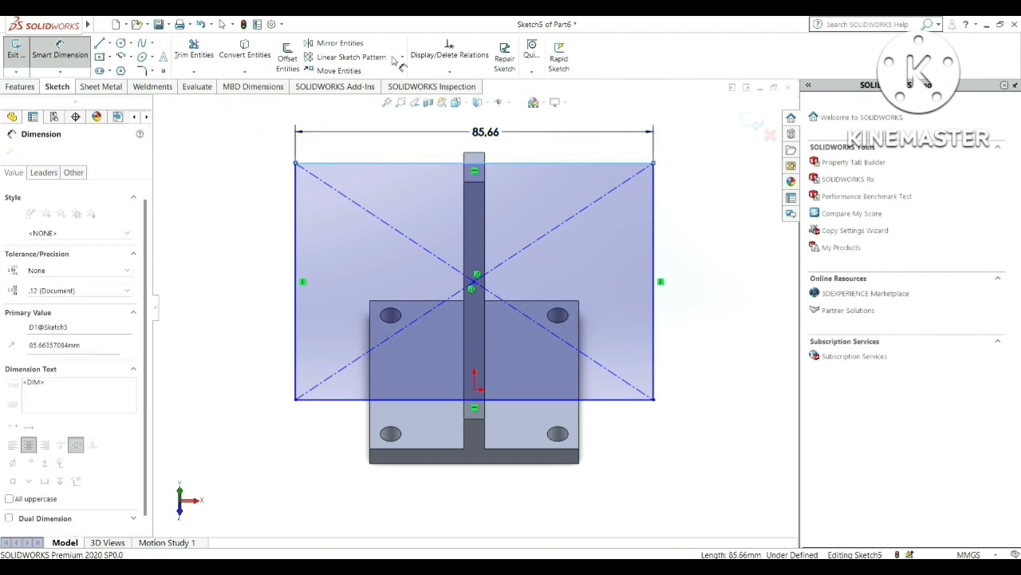
type("50")
key("Return")
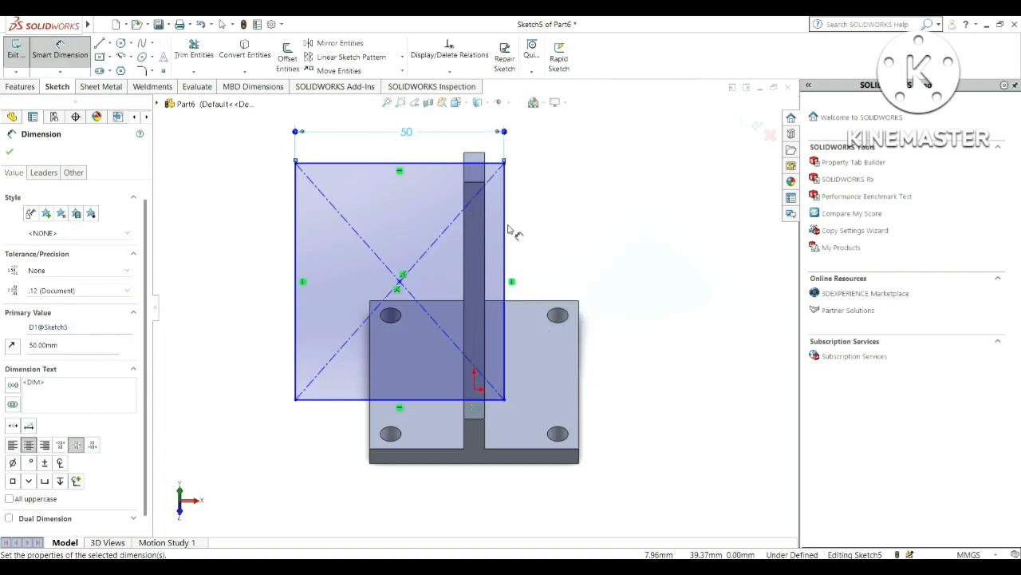
Dimension the rectangle's height at 50 mm
left_click(505, 229)
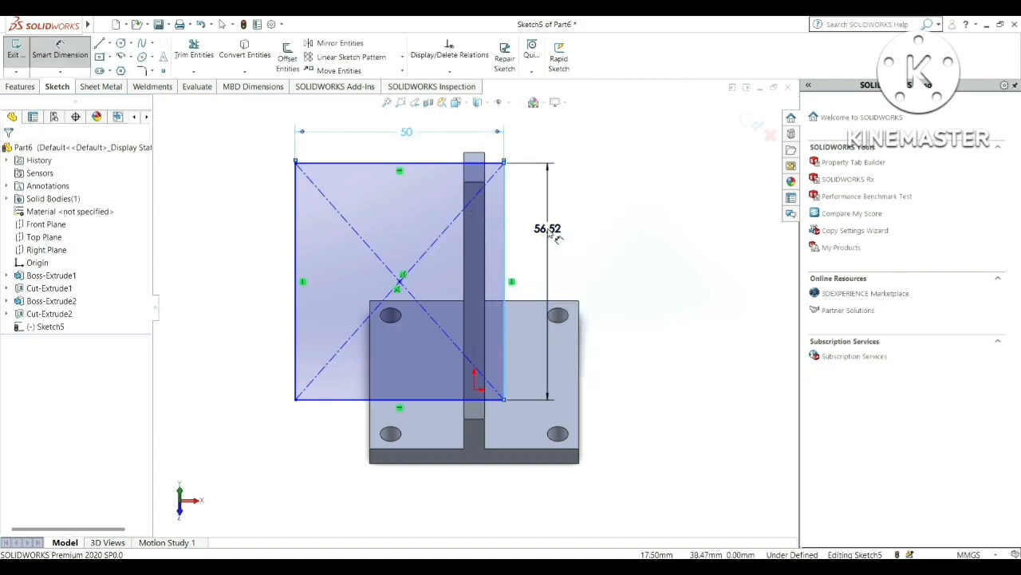
left_click(550, 233)
type("50.00mm")
key("Return")
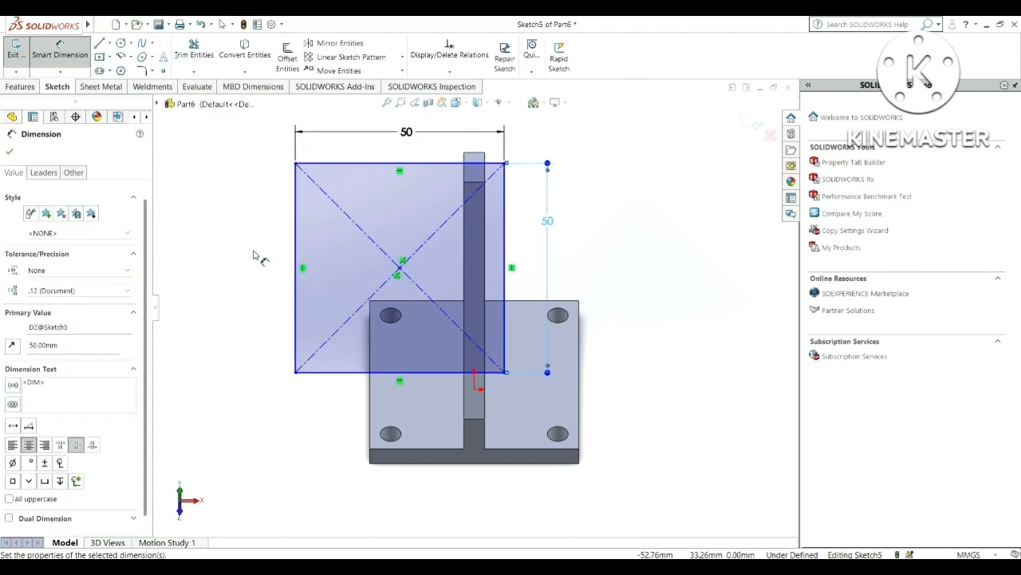
left_click(9, 152)
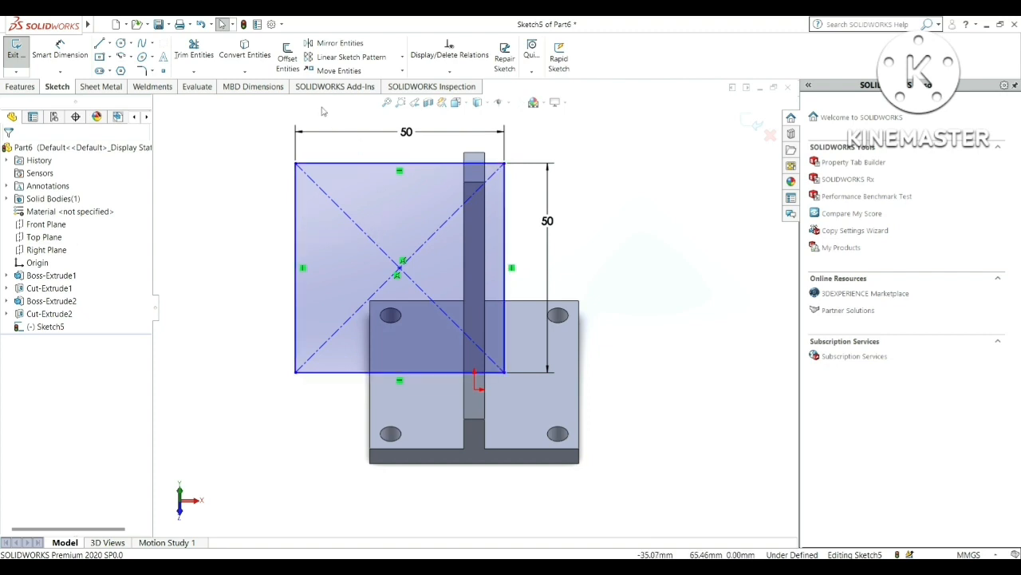
Convert one long edge of the wall's sloped face into a line of the current sketch
left_click(245, 55)
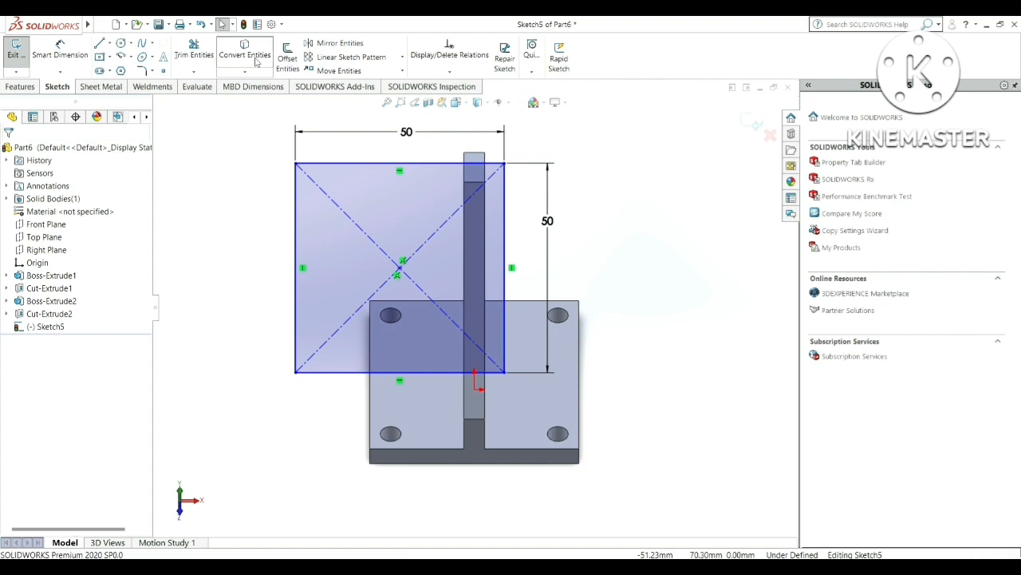
left_click(485, 238)
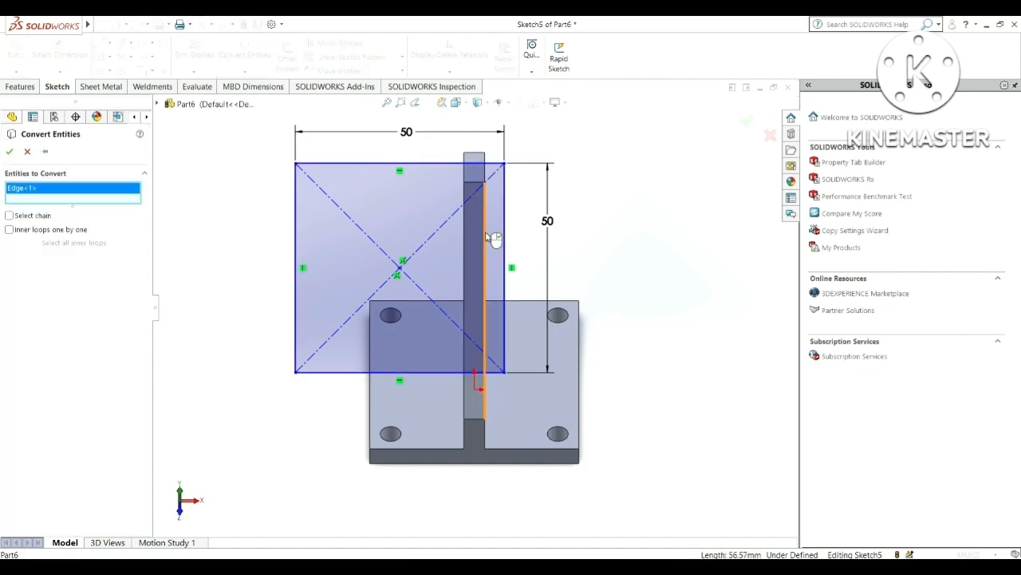
left_click(11, 152)
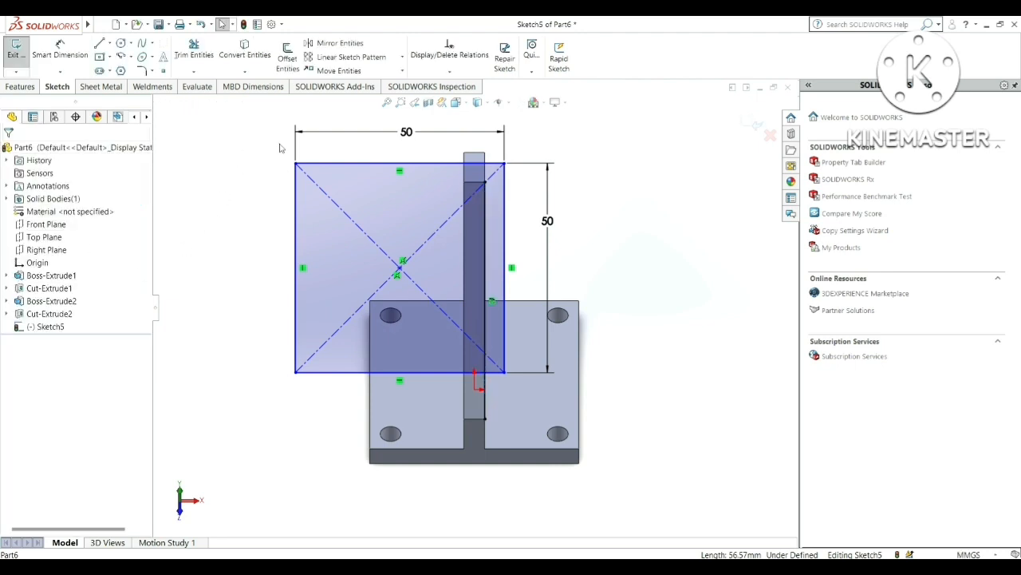
Move the square's four sides from its center point to the middle of the wall's sloped face
left_click(387, 71)
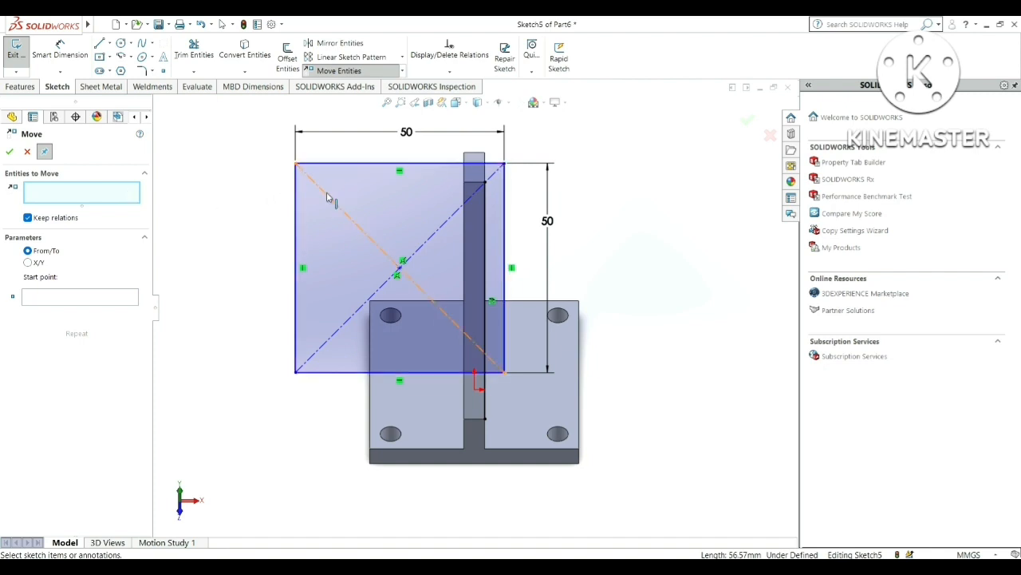
left_click(319, 212)
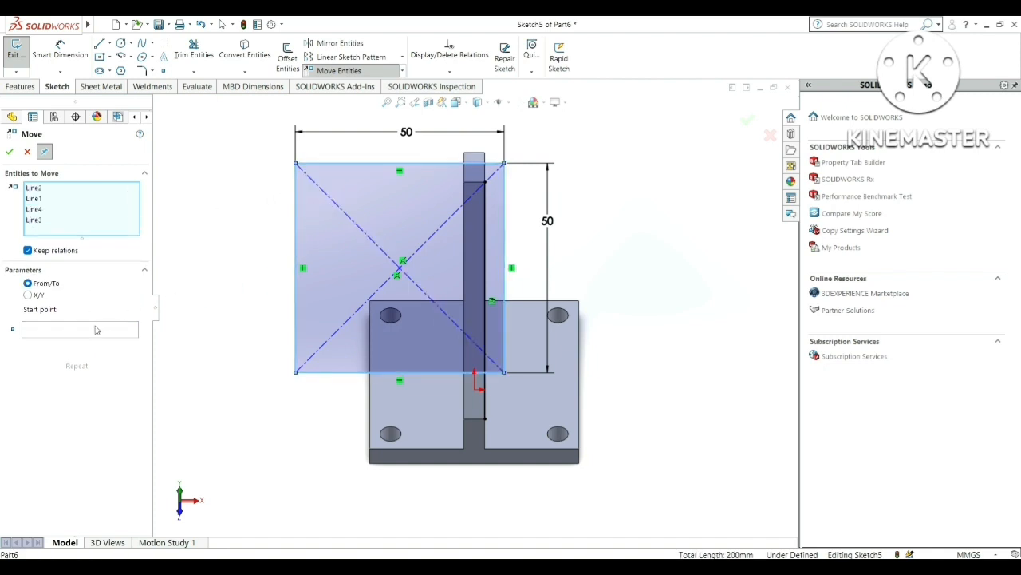
left_click(104, 332)
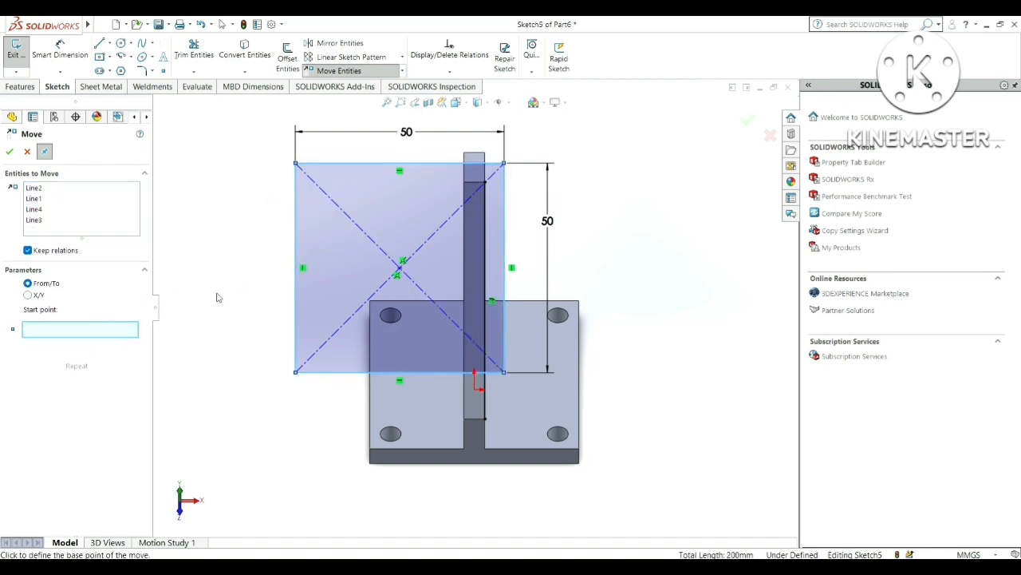
left_click(399, 269)
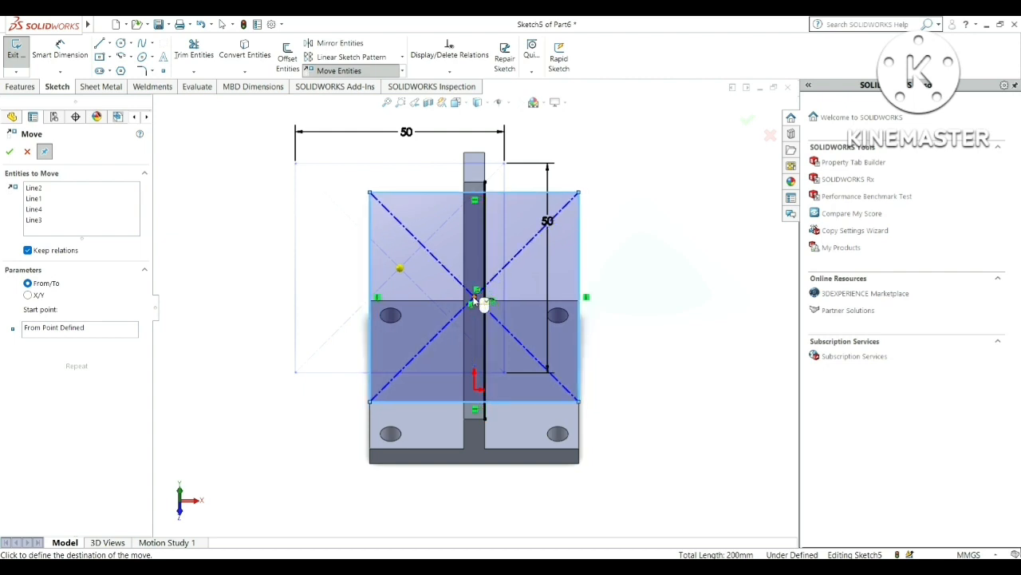
scroll(481, 308, "down", 2)
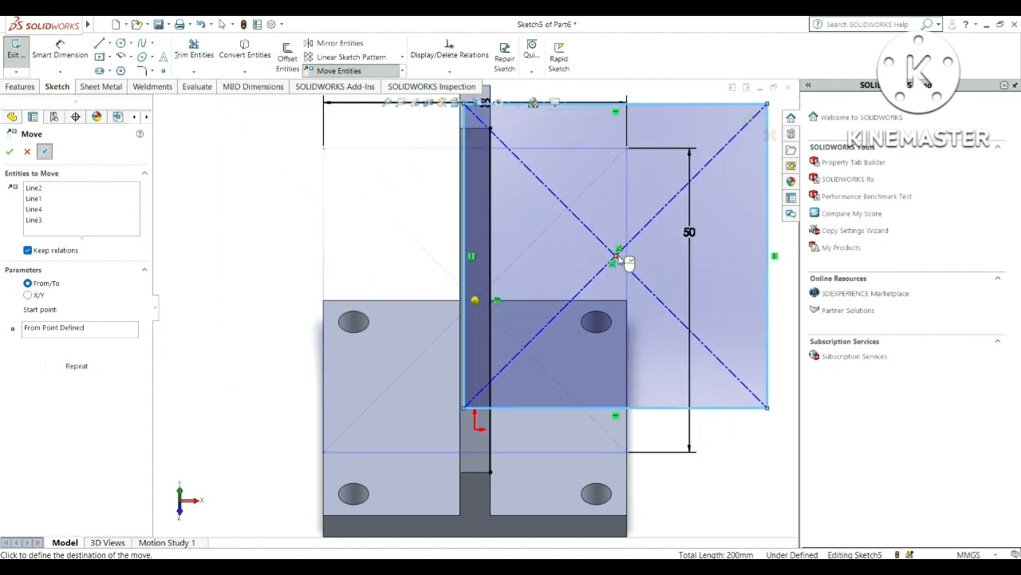
left_click(10, 153)
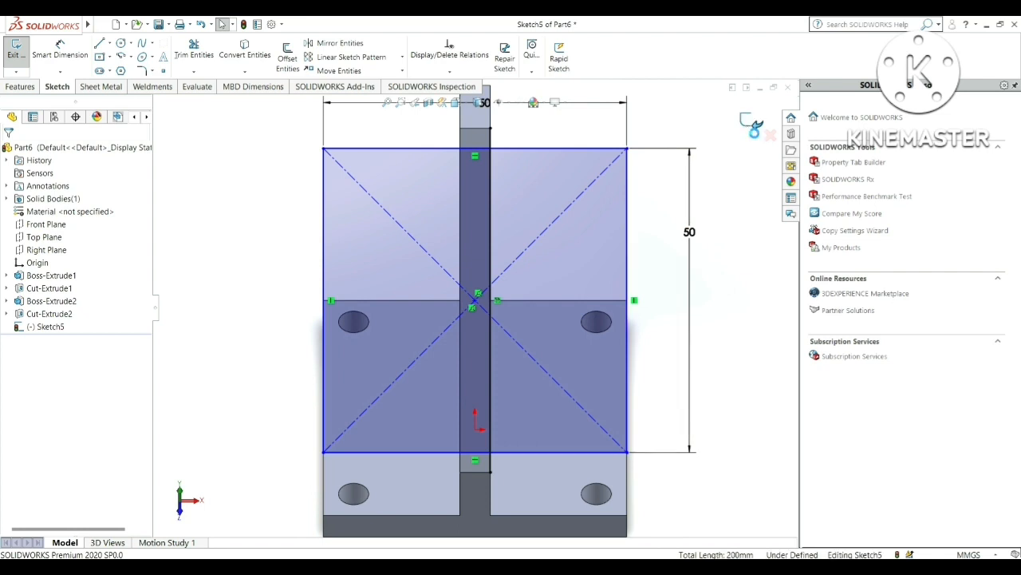
Extrude all three regions of the square sketch as a blind 5 mm boss merged with the wall
left_click(754, 120)
middle_click_drag(706, 263, 602, 252)
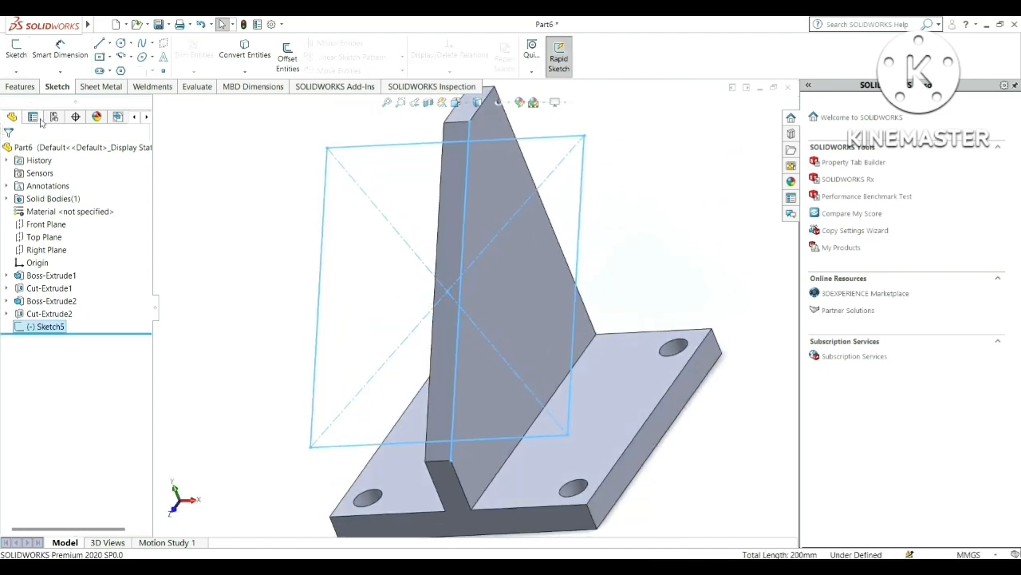
left_click(28, 86)
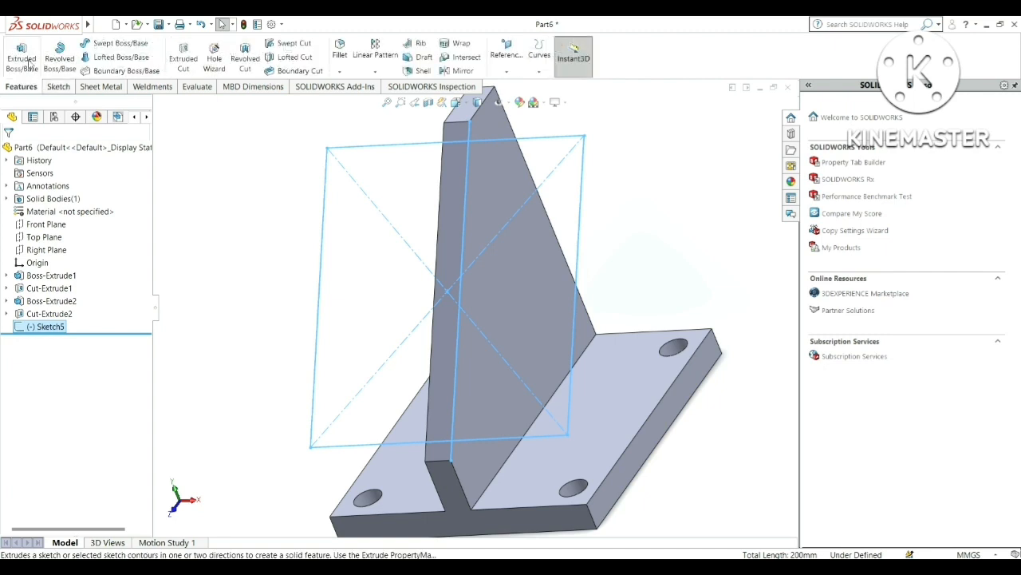
left_click(22, 59)
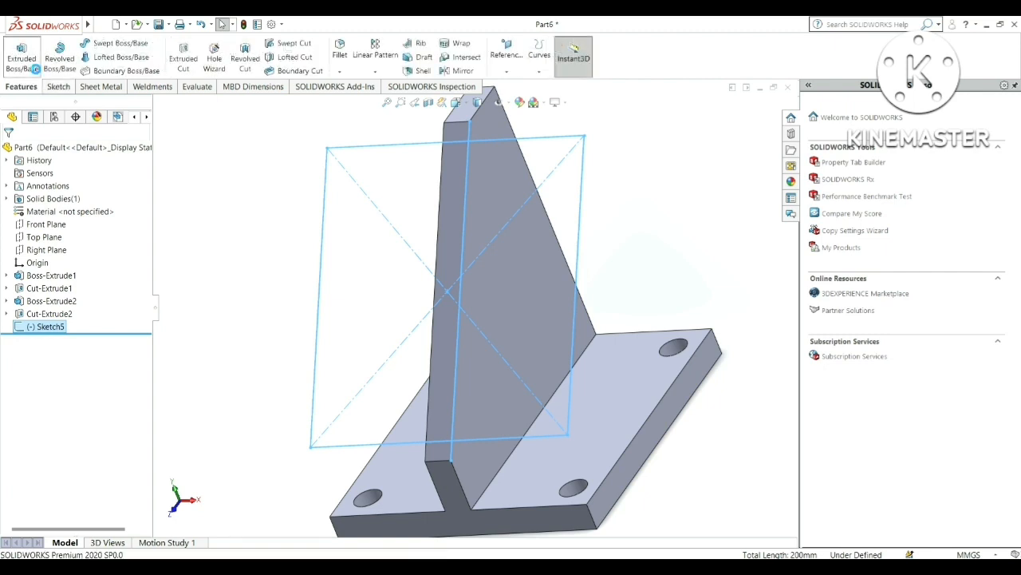
left_click(407, 224)
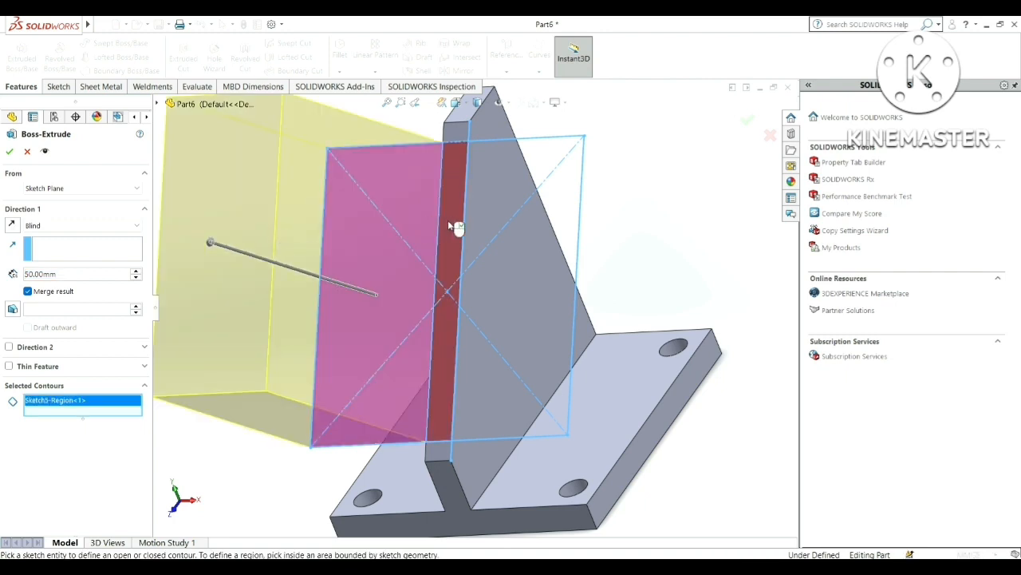
left_click(456, 226)
left_click(489, 217)
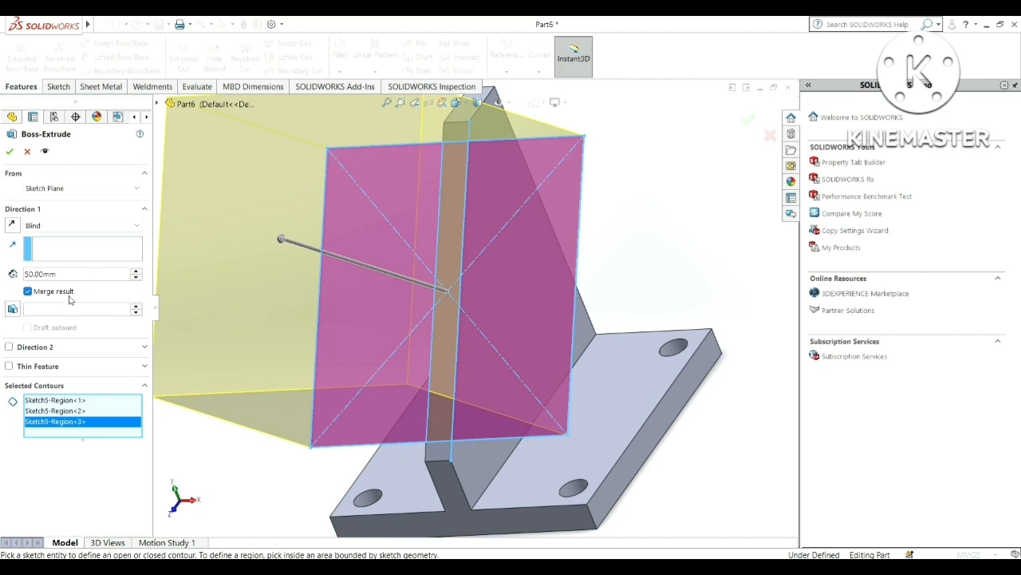
double_click(88, 274)
left_click(76, 275)
double_click(74, 277)
type("5")
key("Return")
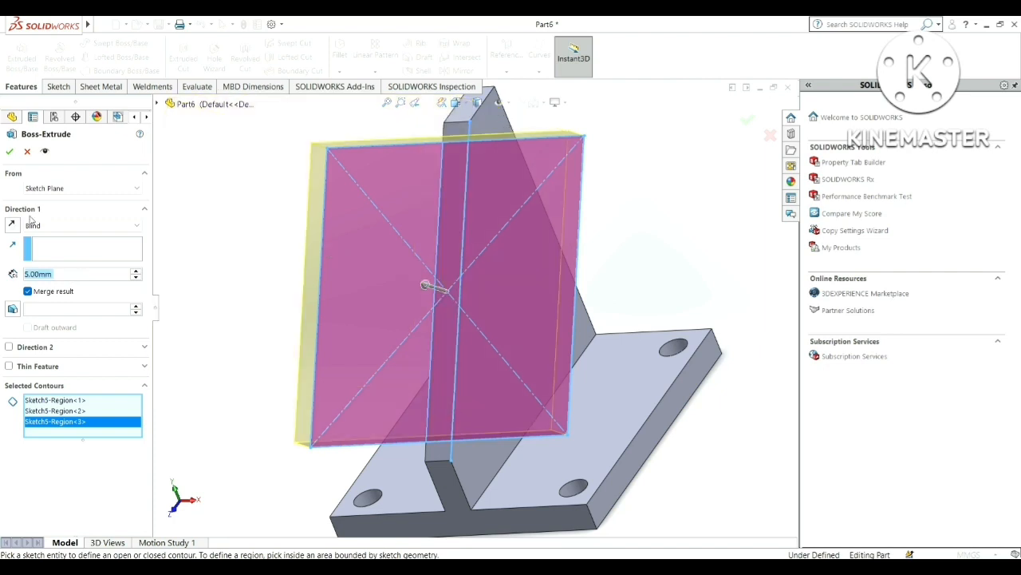
left_click(10, 151)
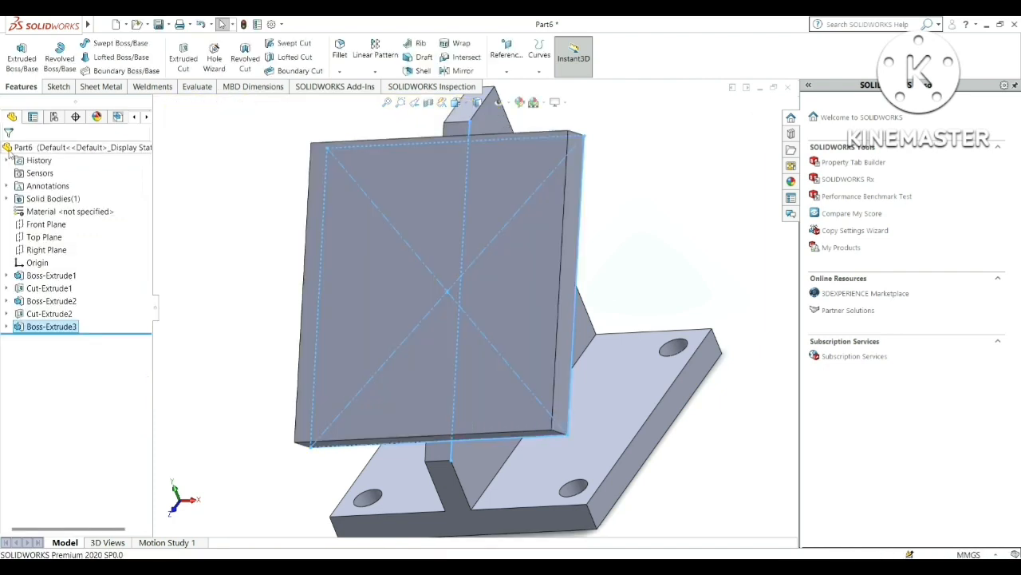
Inspect the extruded plate on the sloped wall from several sides
left_click(651, 172)
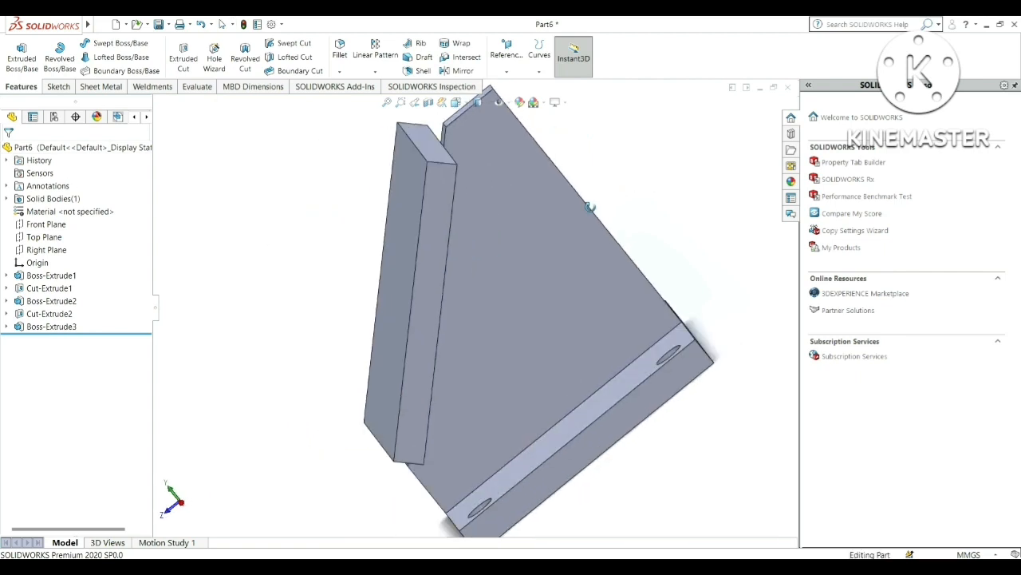
middle_click_drag(650, 179, 635, 196)
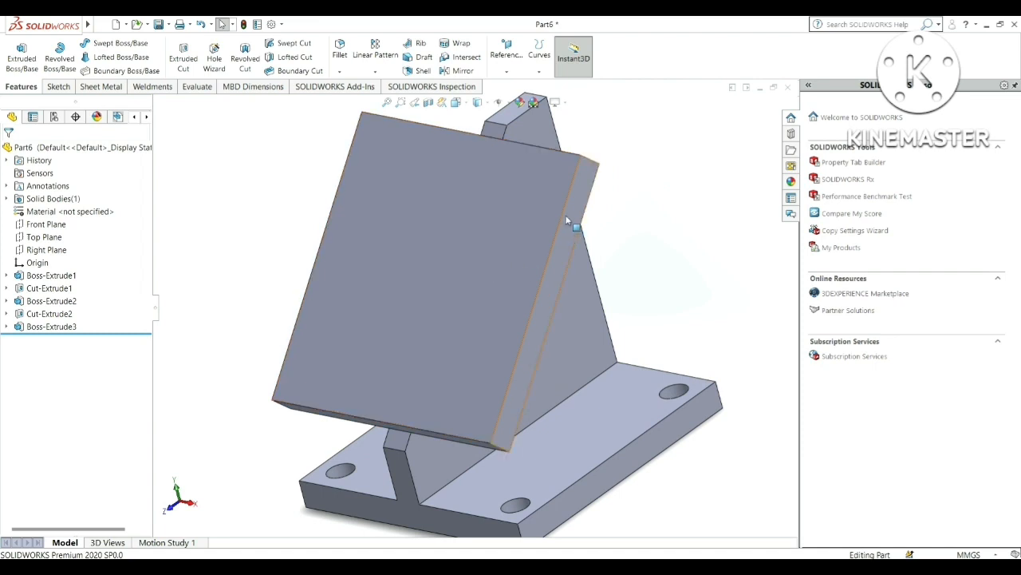
middle_click_drag(541, 194, 544, 261)
scroll(545, 258, "up", 3)
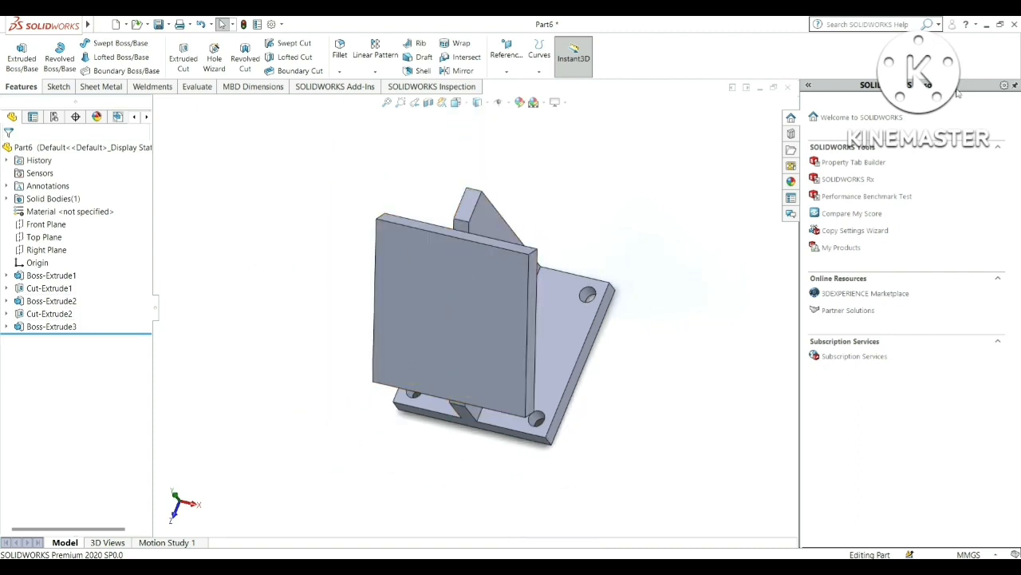
middle_click_drag(959, 93, 158, 49)
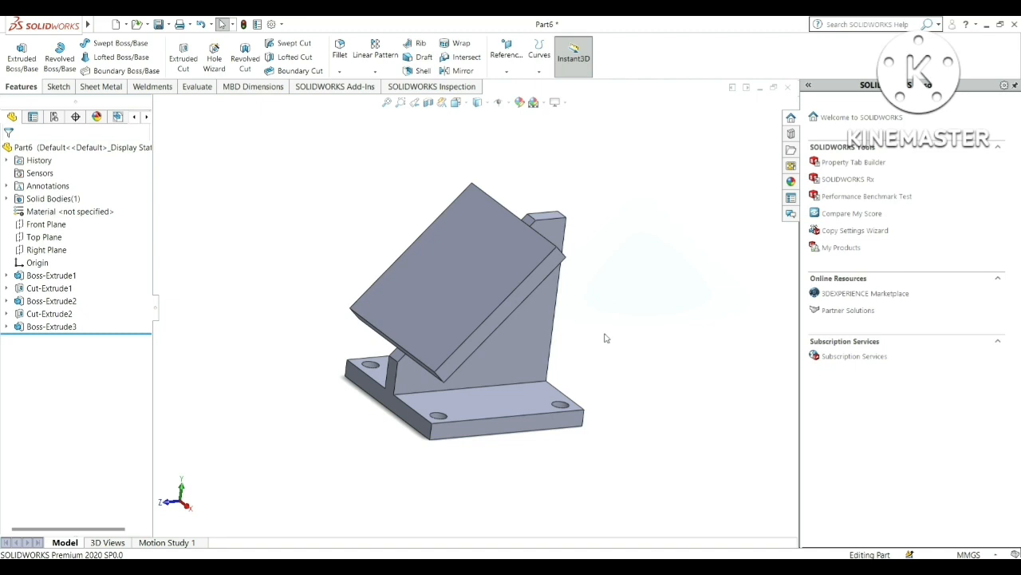
middle_click_drag(605, 339, 429, 284)
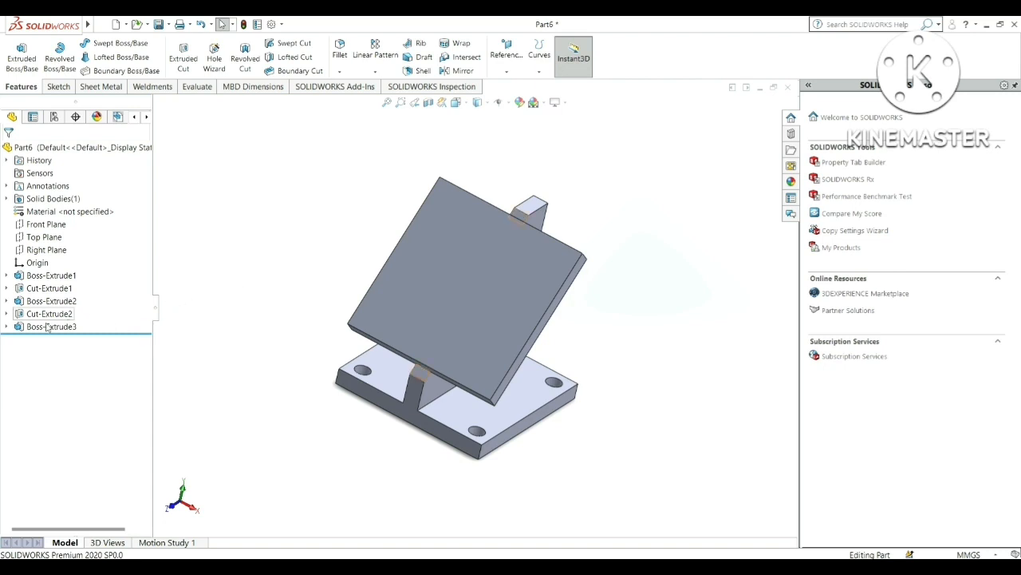
Reopen the sloped plate's sketch and set both the width and the height of the square to 60 mm
left_click(7, 326)
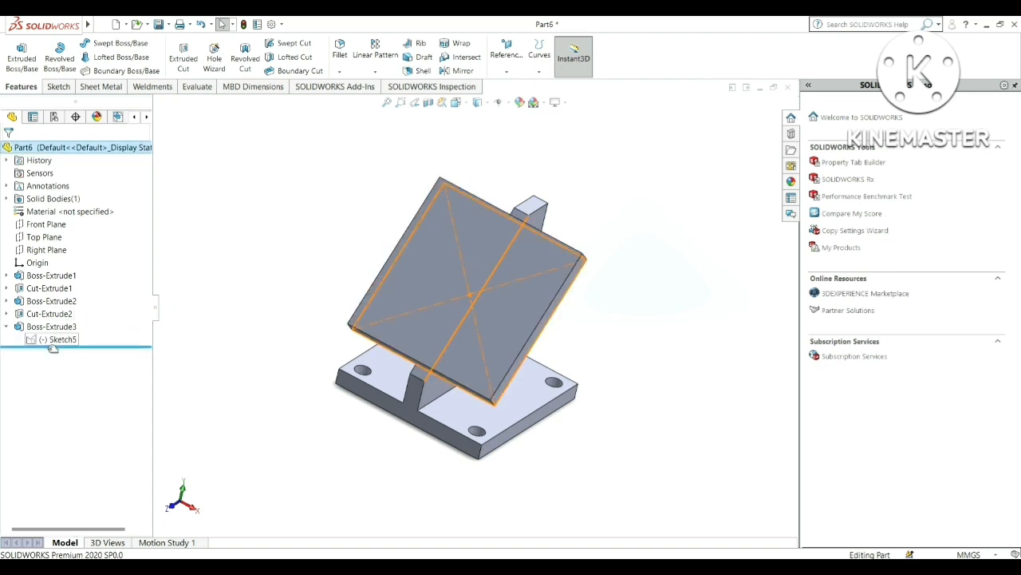
left_click(61, 341)
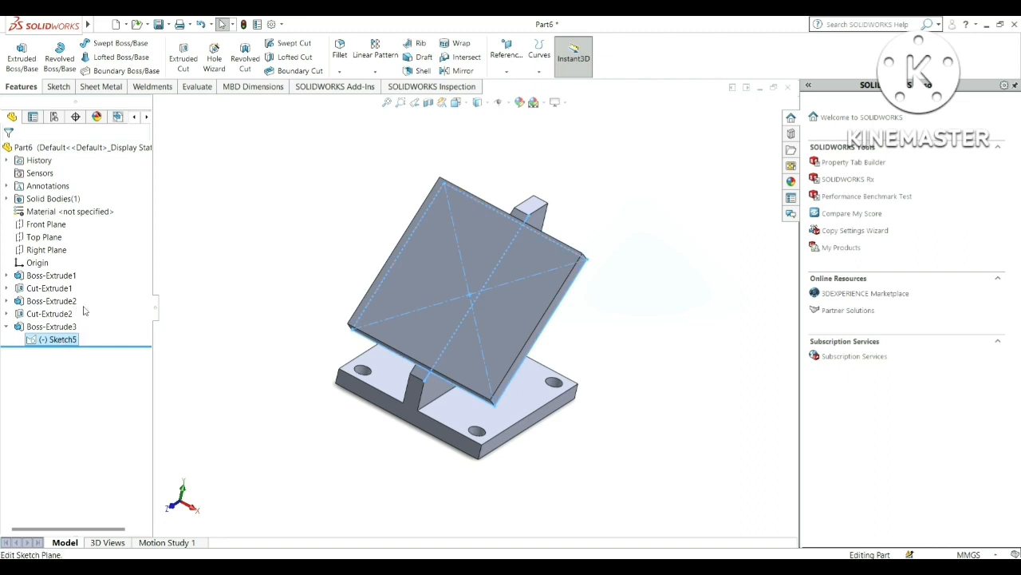
left_click(70, 310)
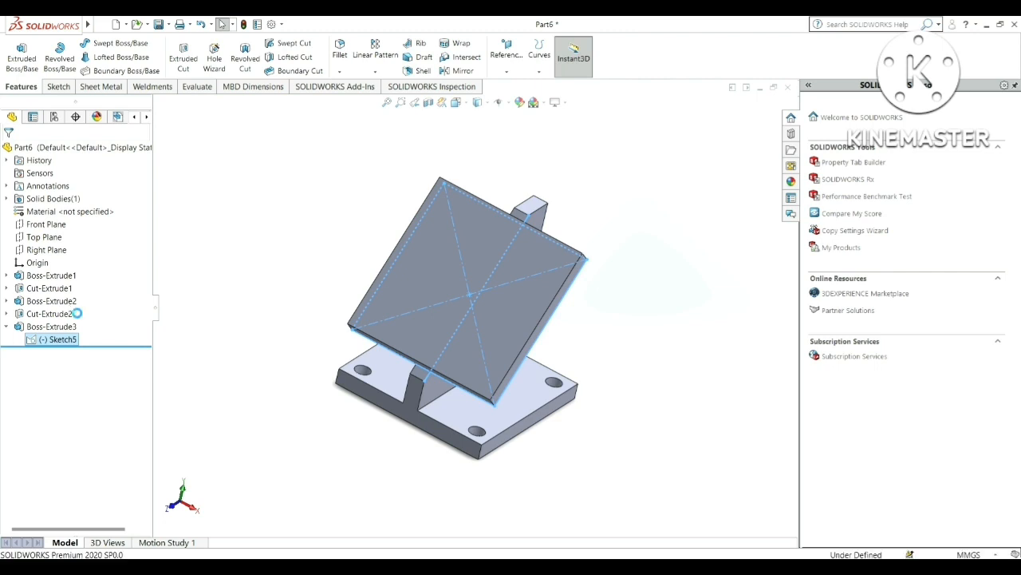
middle_click_drag(579, 365, 549, 200)
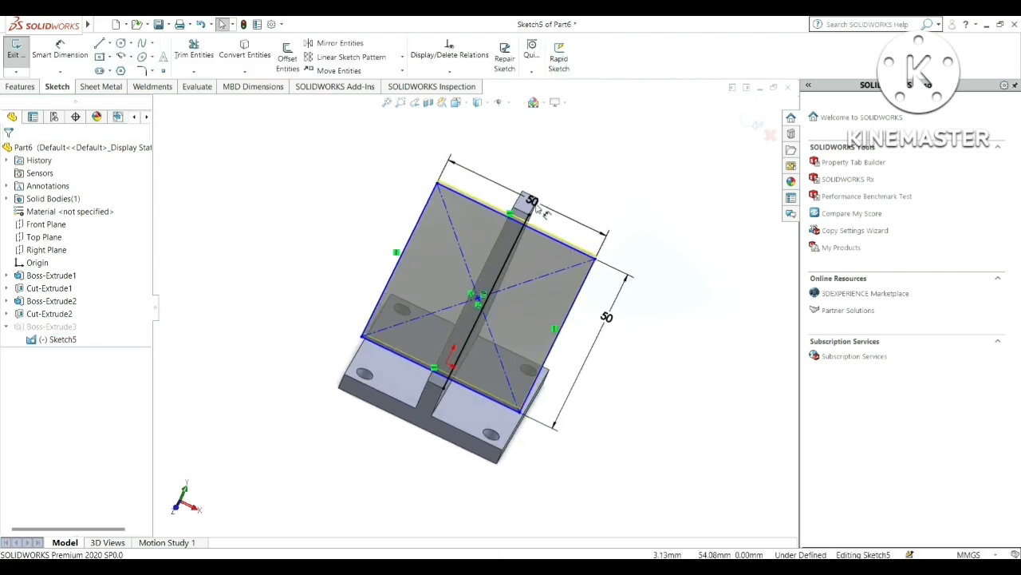
double_click(533, 200)
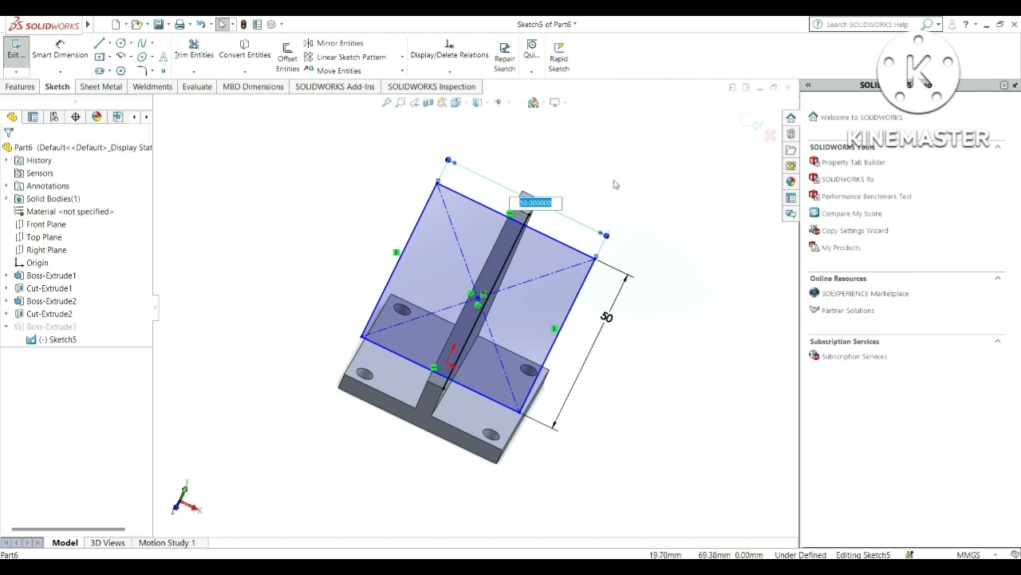
type("60")
key("Return")
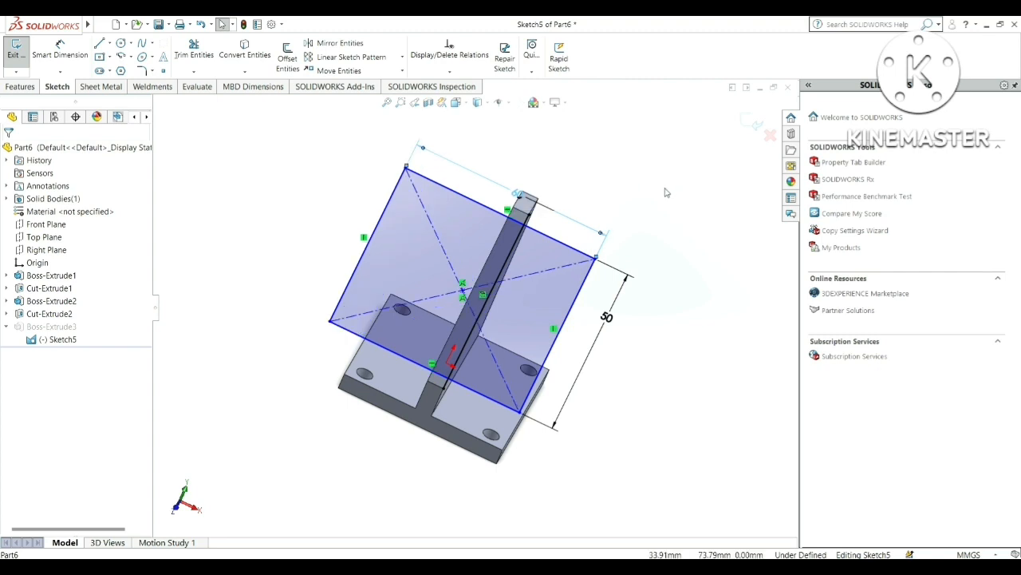
double_click(630, 329)
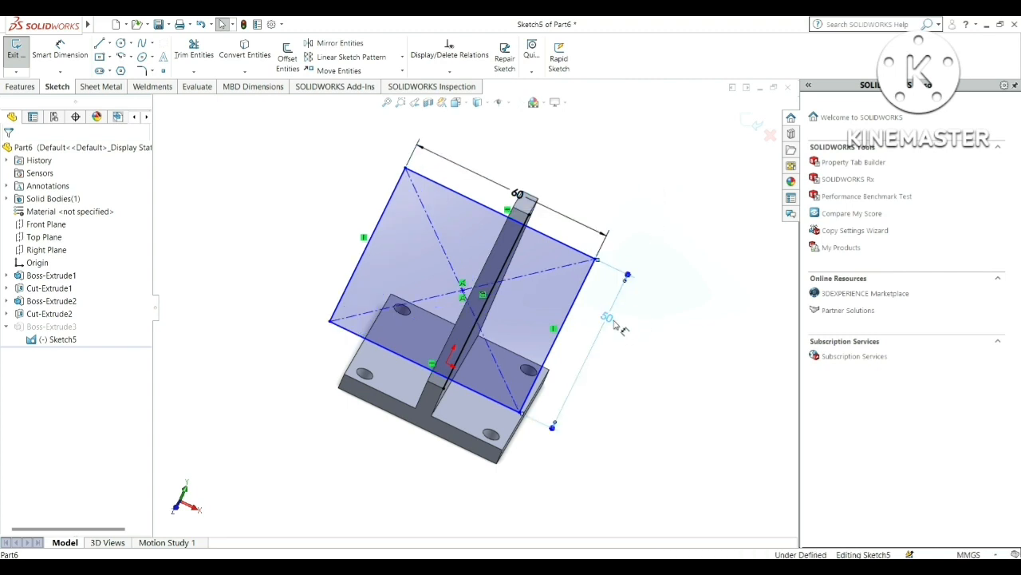
type("60")
key("Return")
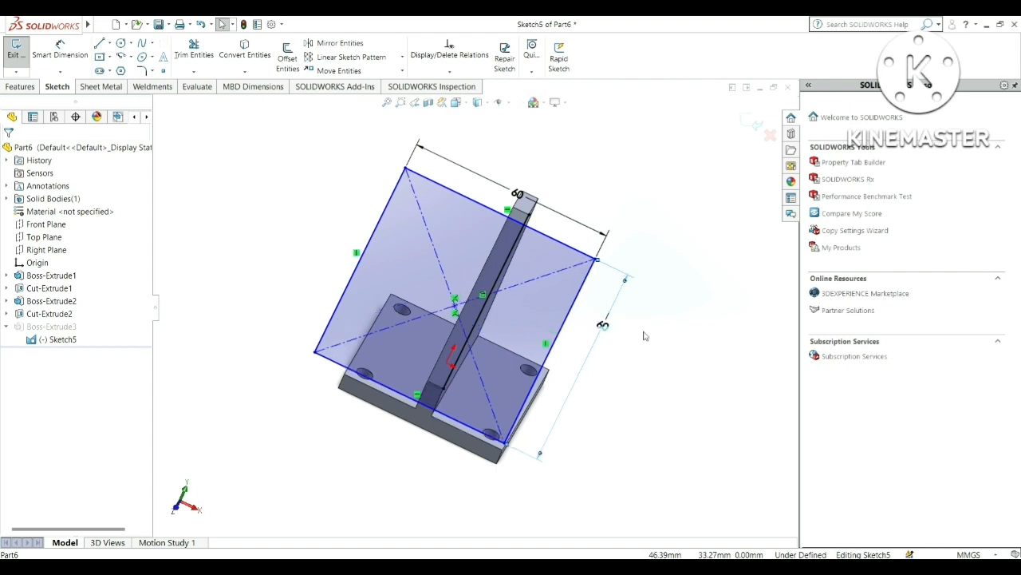
Move the square's four sides from its center point to the middle of the wall's sloped face and exit the sketch
left_click(605, 373)
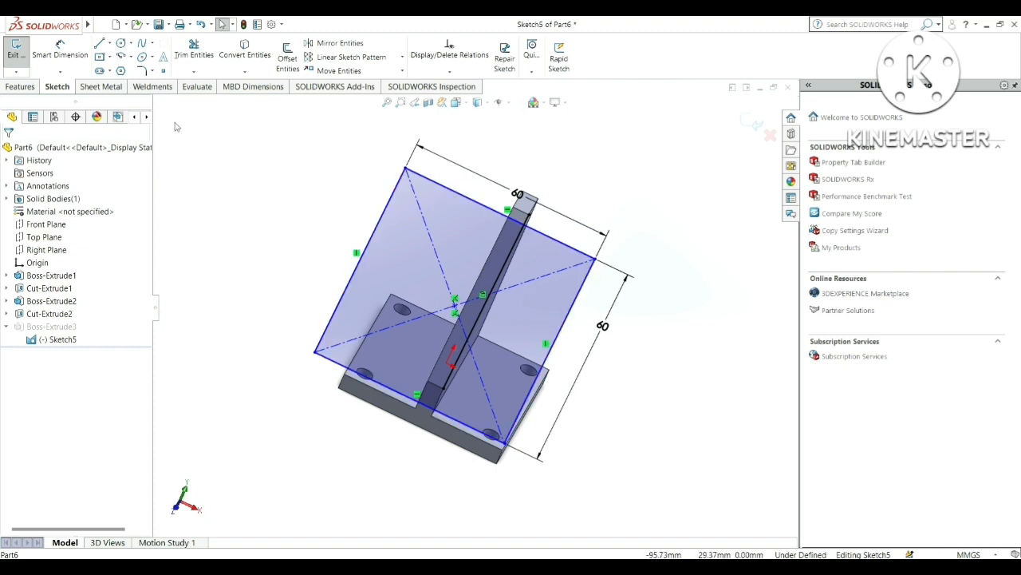
left_click(340, 71)
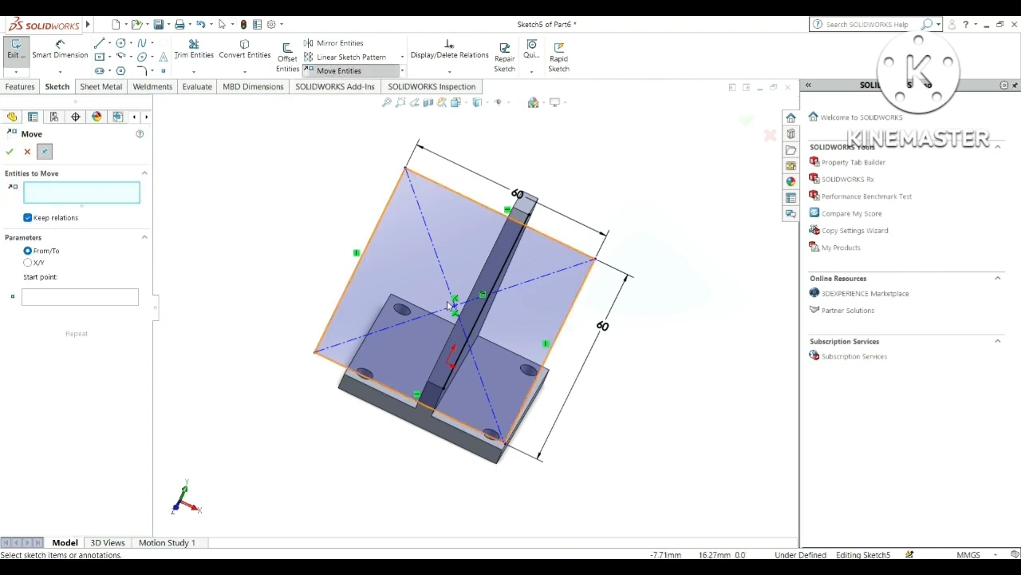
left_click(400, 274)
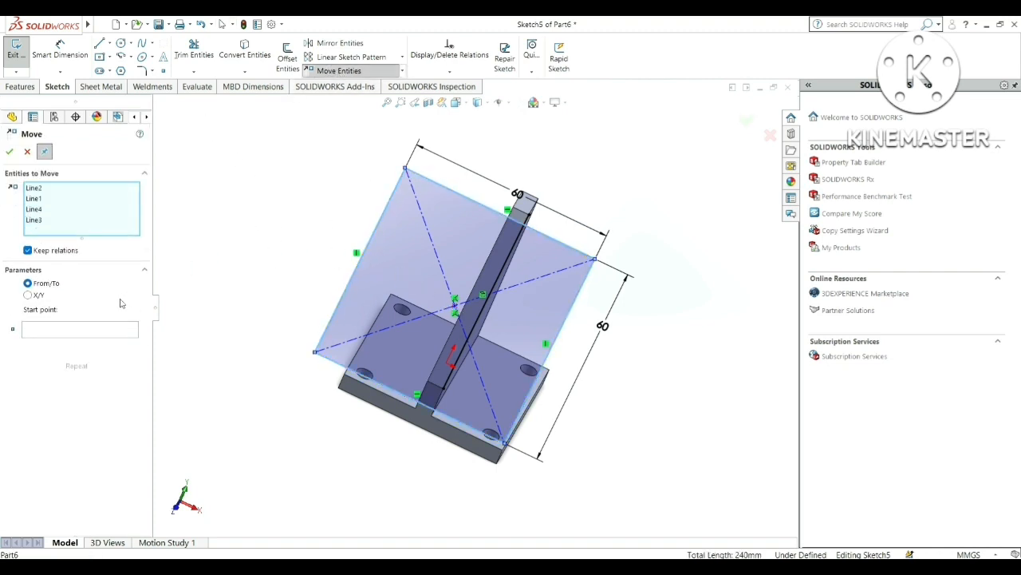
left_click(455, 304)
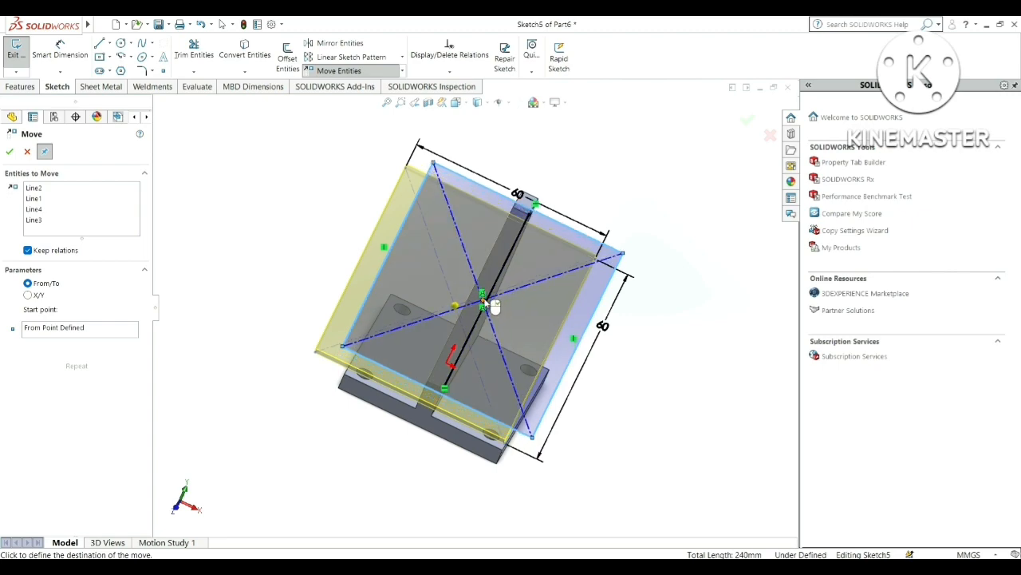
scroll(487, 307, "down", 6)
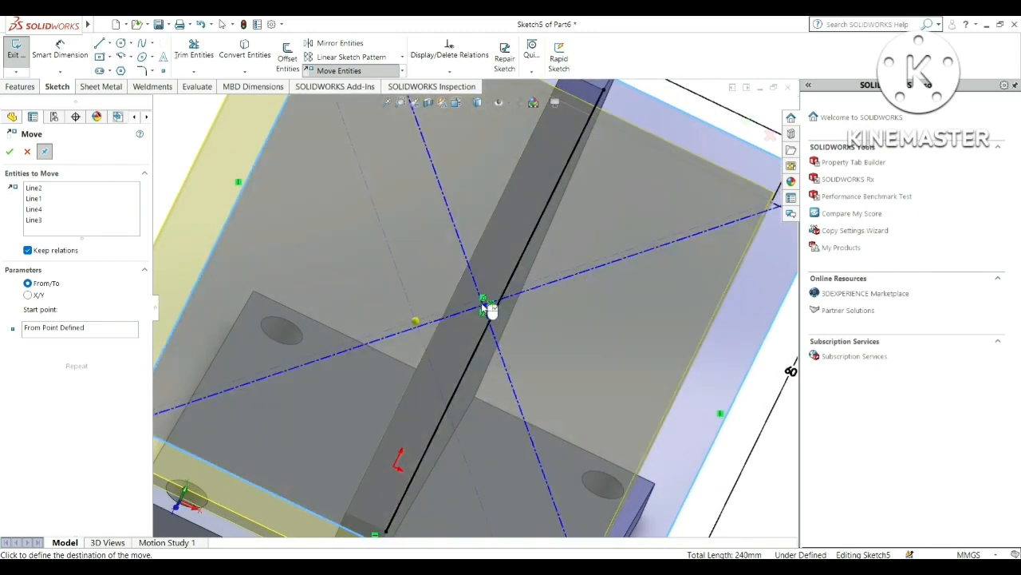
scroll(479, 306, "up", 5)
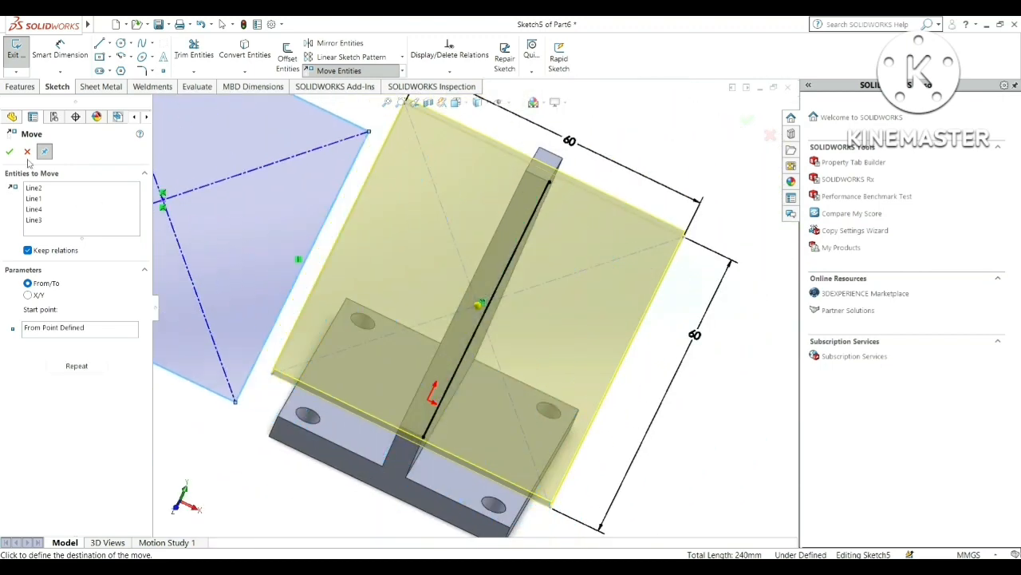
left_click(10, 151)
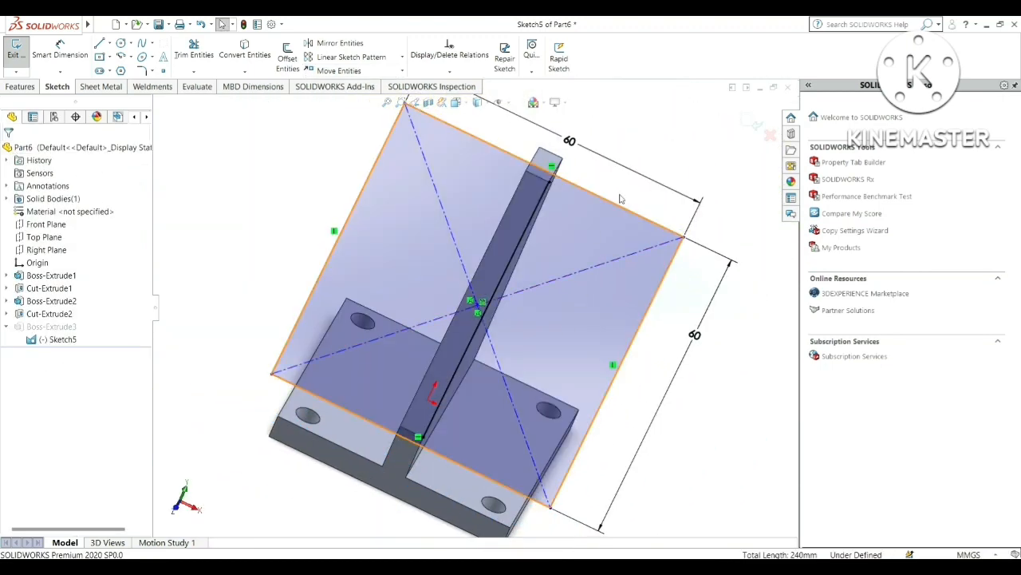
left_click(753, 130)
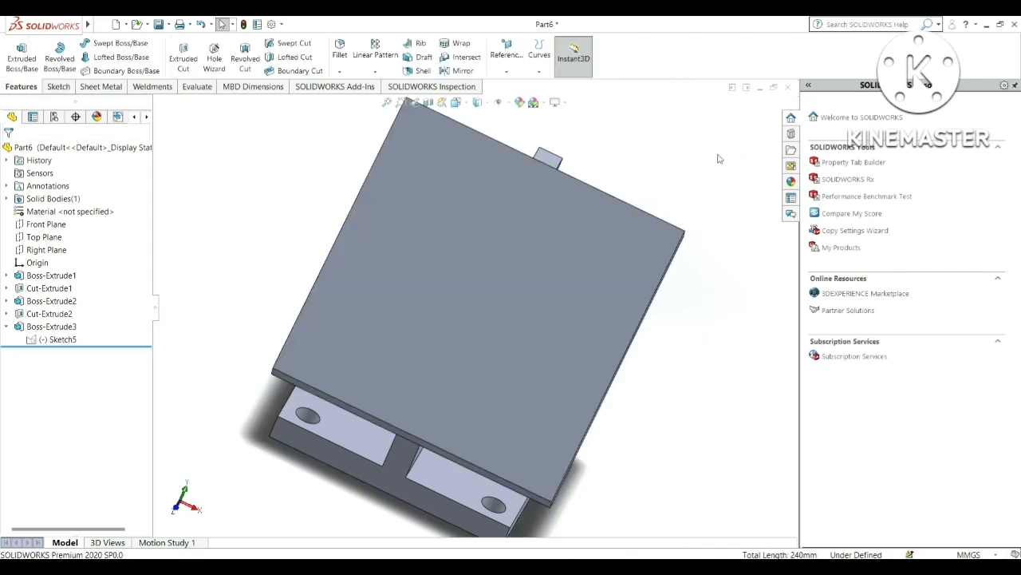
Start a sketch on the sloped plate's outer face and draw a circle of about 5.5 mm diameter near its upper-left corner
middle_click_drag(723, 313, 521, 330)
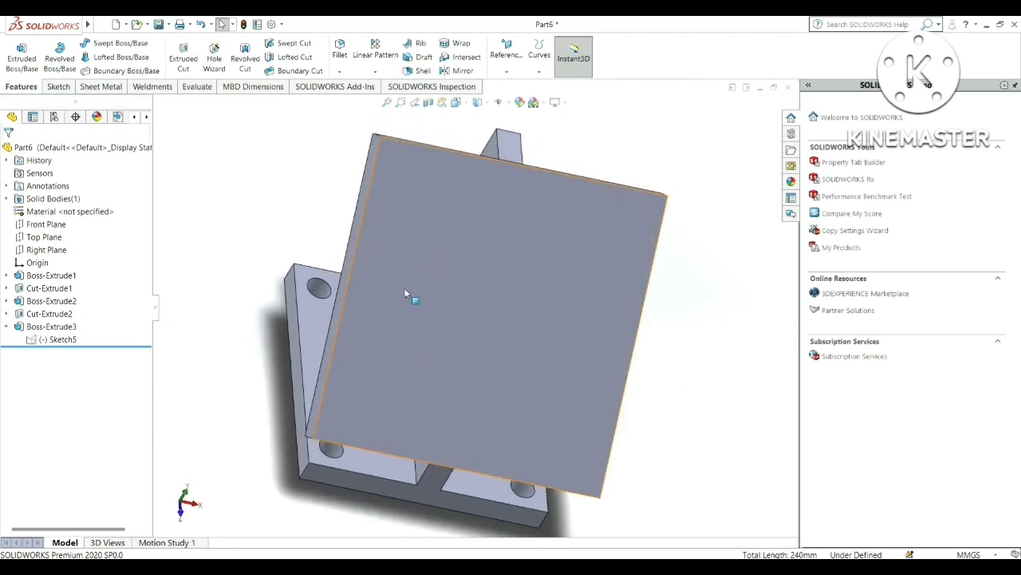
left_click(395, 235)
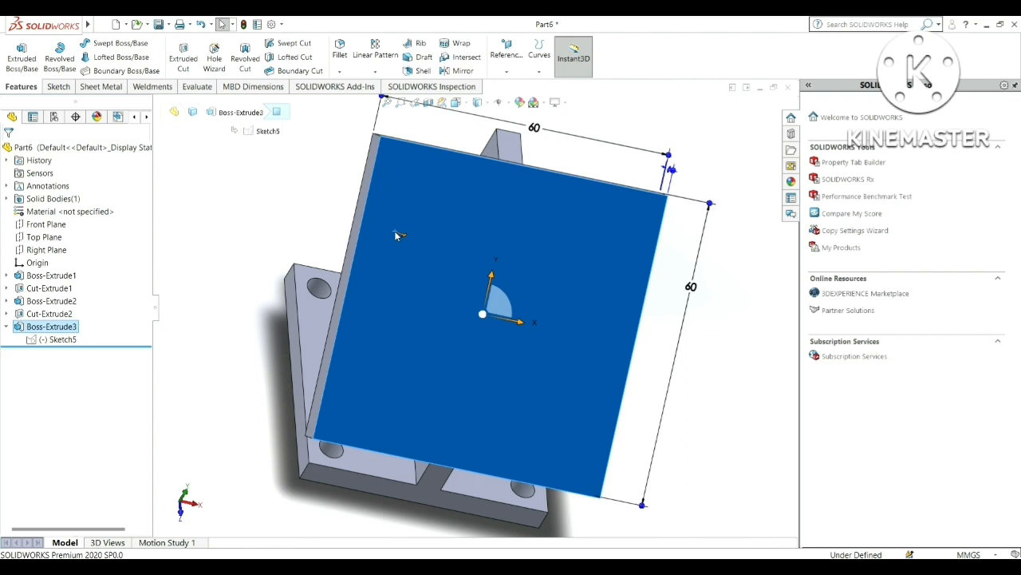
left_click(490, 205)
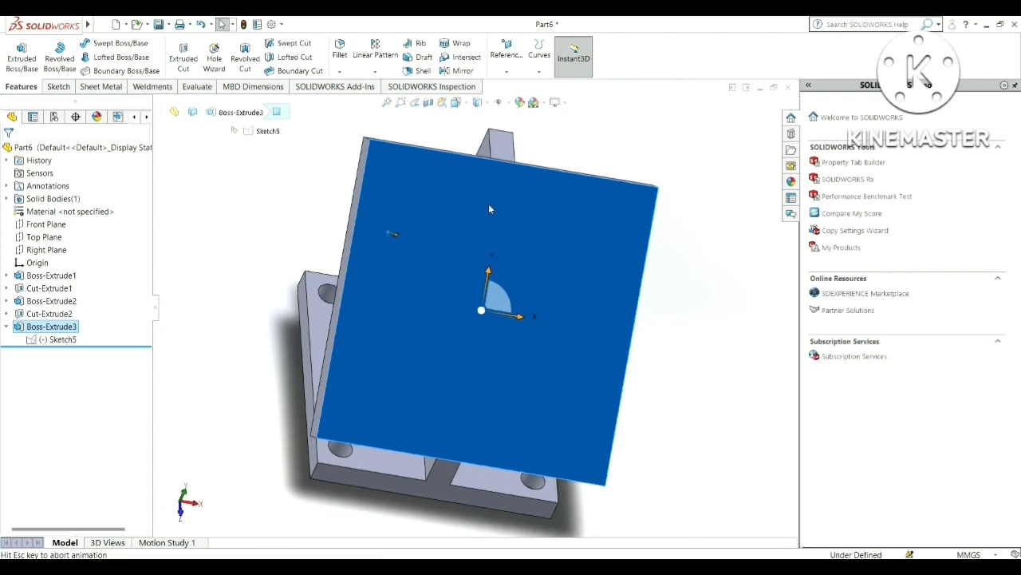
left_click(69, 85)
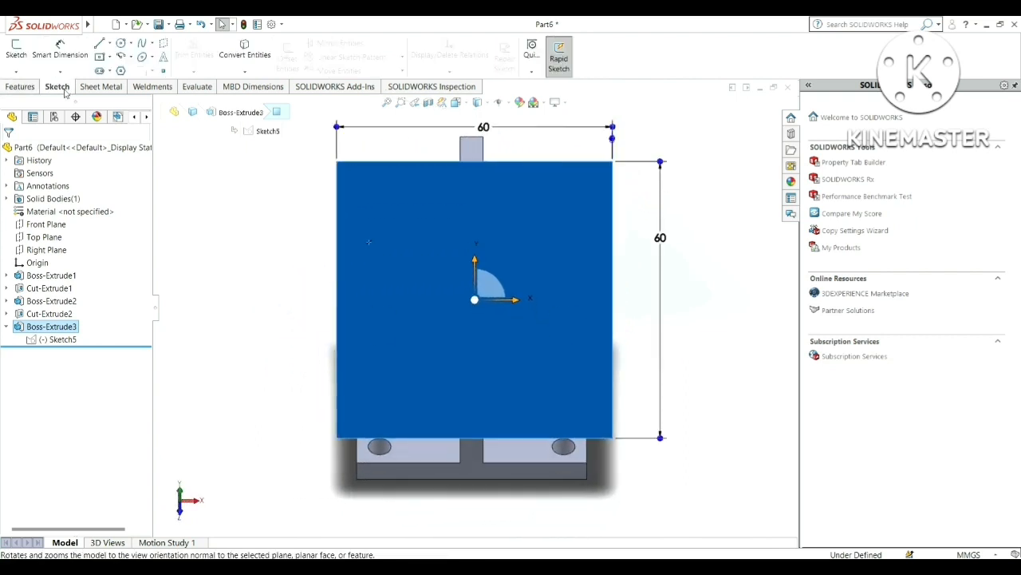
left_click(19, 52)
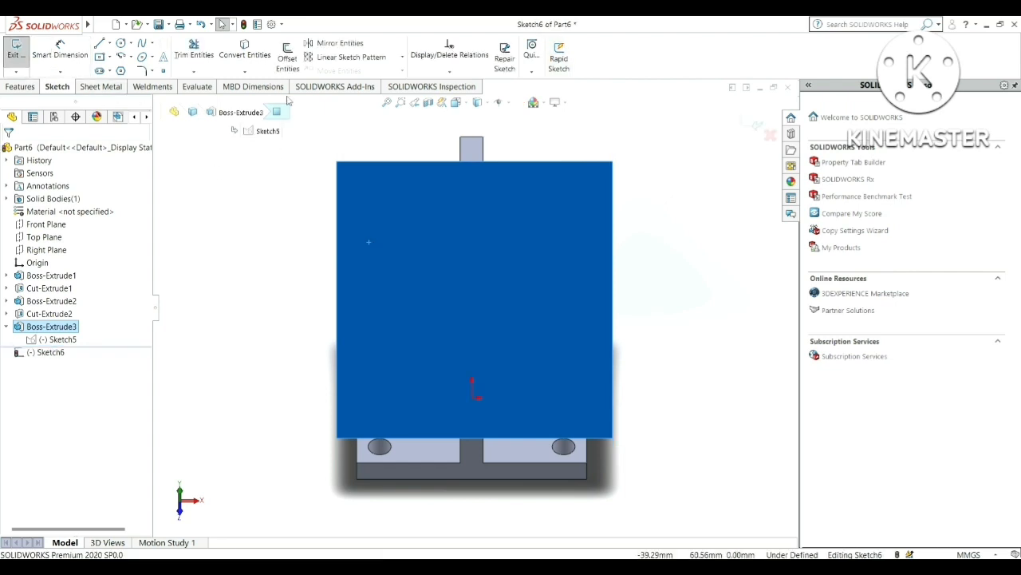
left_click(121, 44)
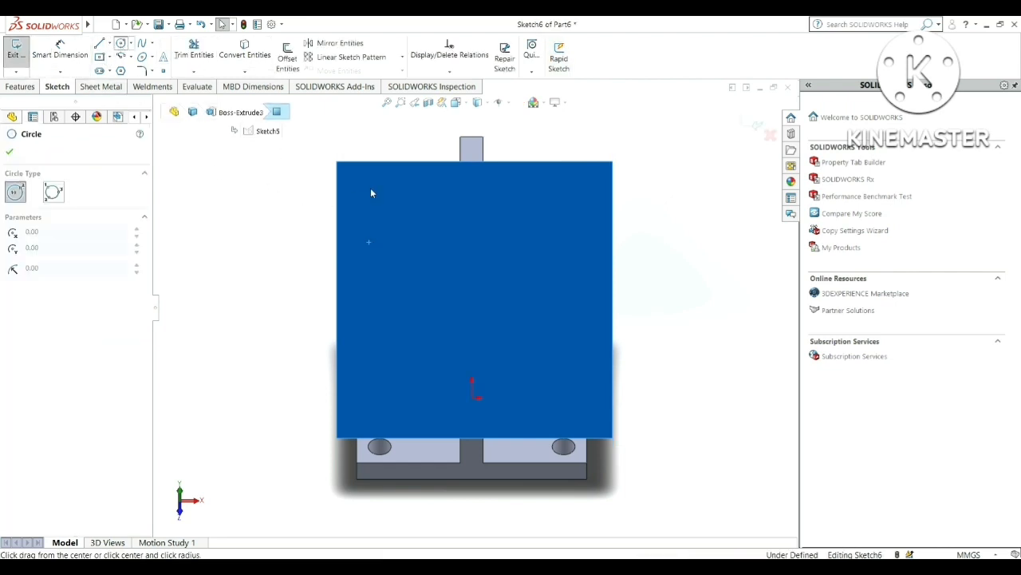
left_click(363, 181)
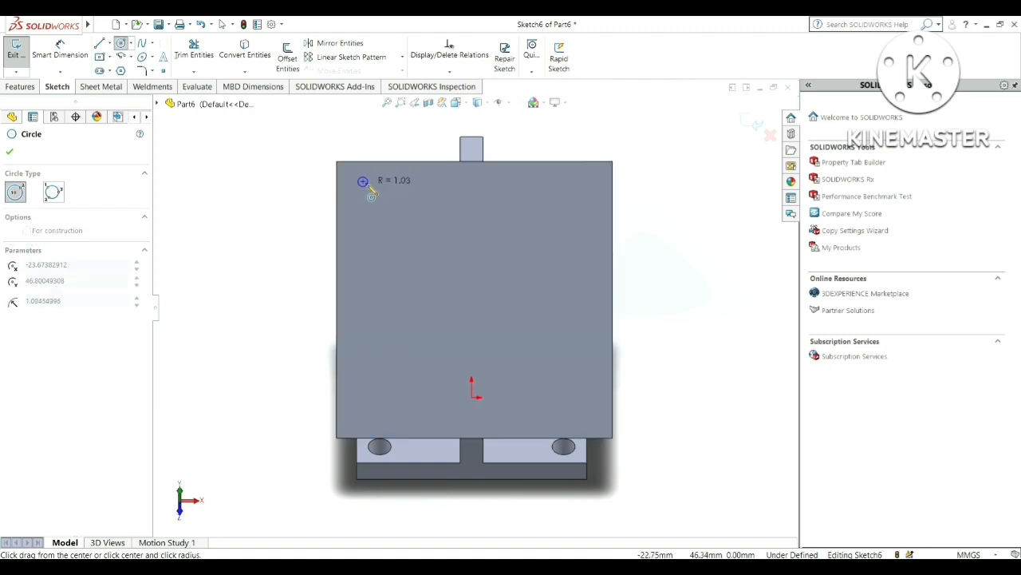
left_click(374, 187)
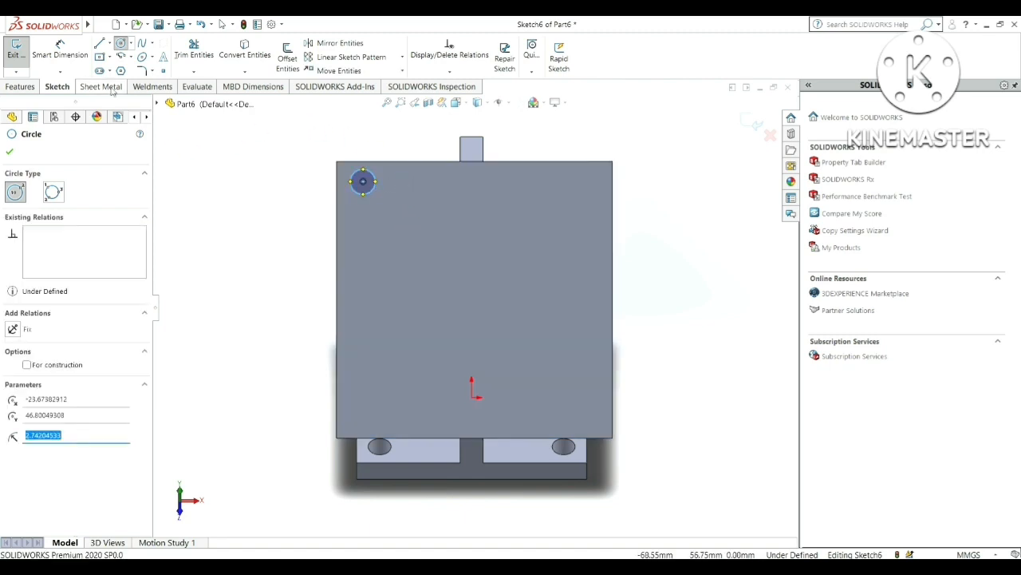
Dimension the corner circle's diameter to 5 mm
left_click(60, 49)
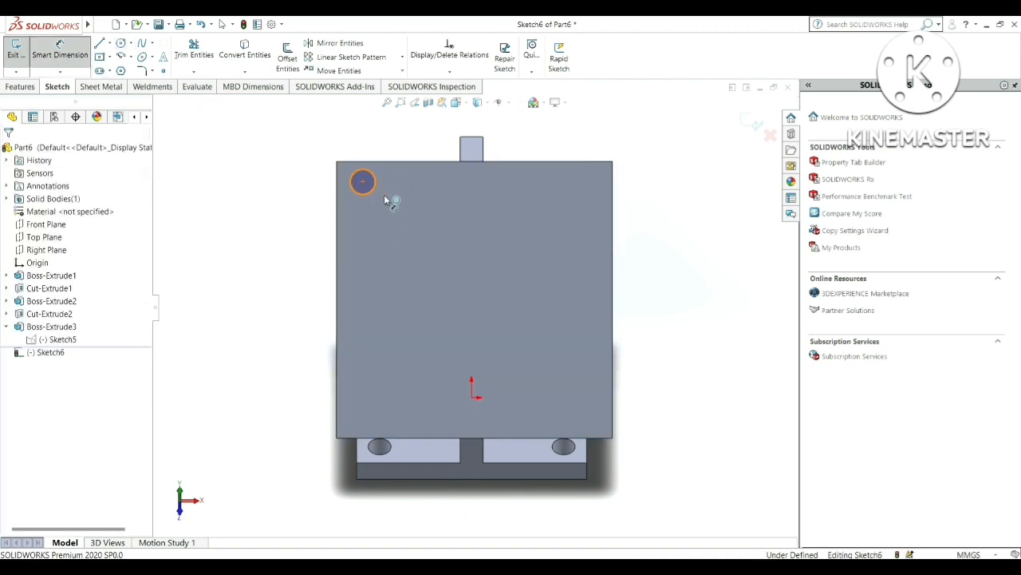
left_click(376, 190)
left_click(408, 187)
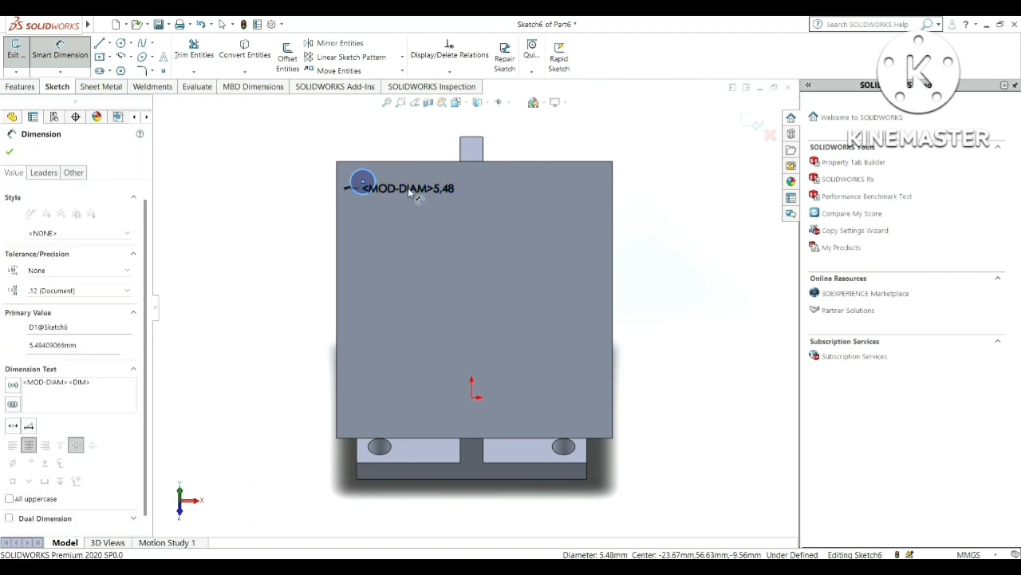
type("5")
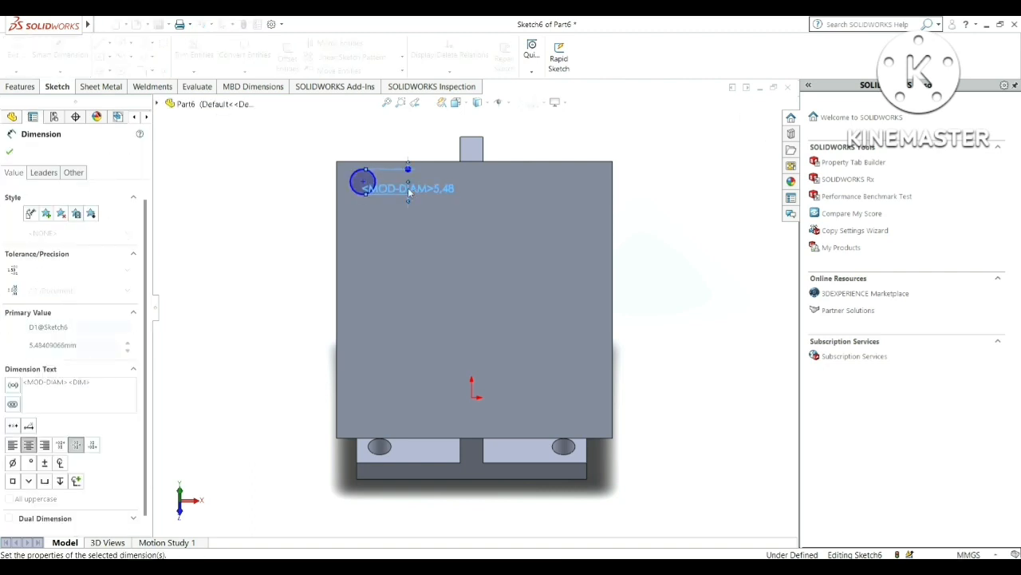
key("Return")
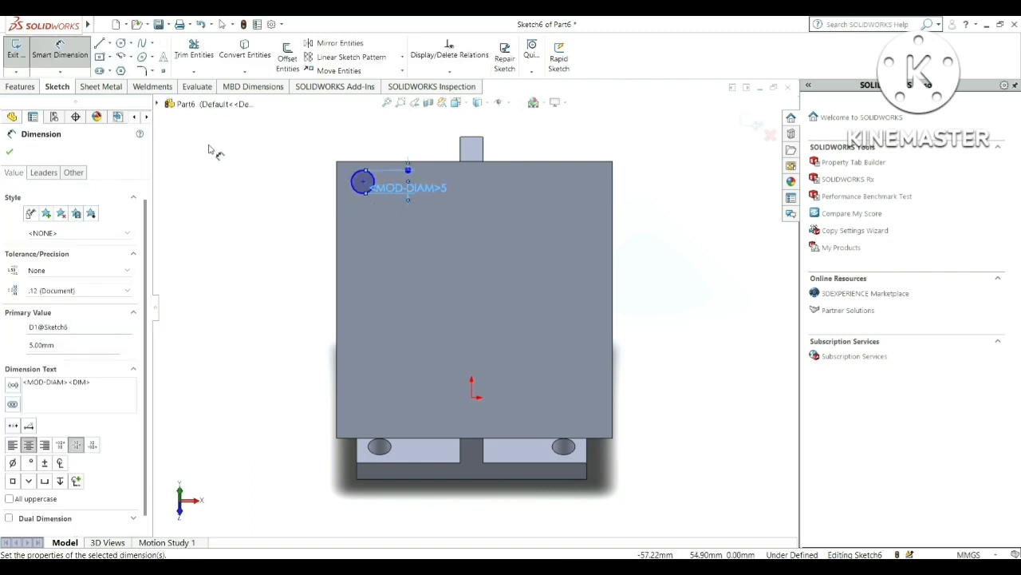
Place the circle's center 5 mm from the plate's left edge and 5 mm from its upper edge
left_click(352, 177)
left_click(338, 196)
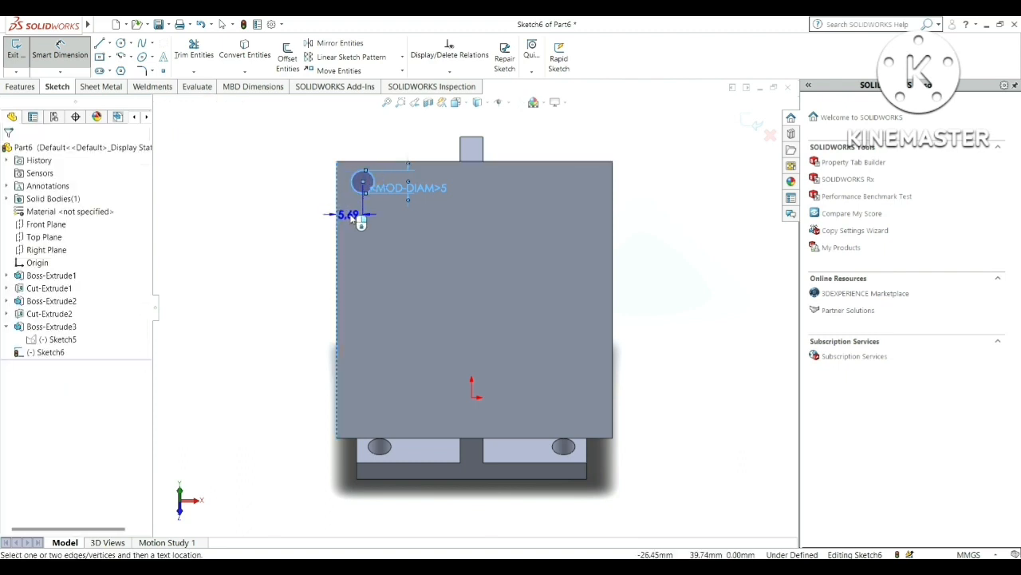
left_click(351, 220)
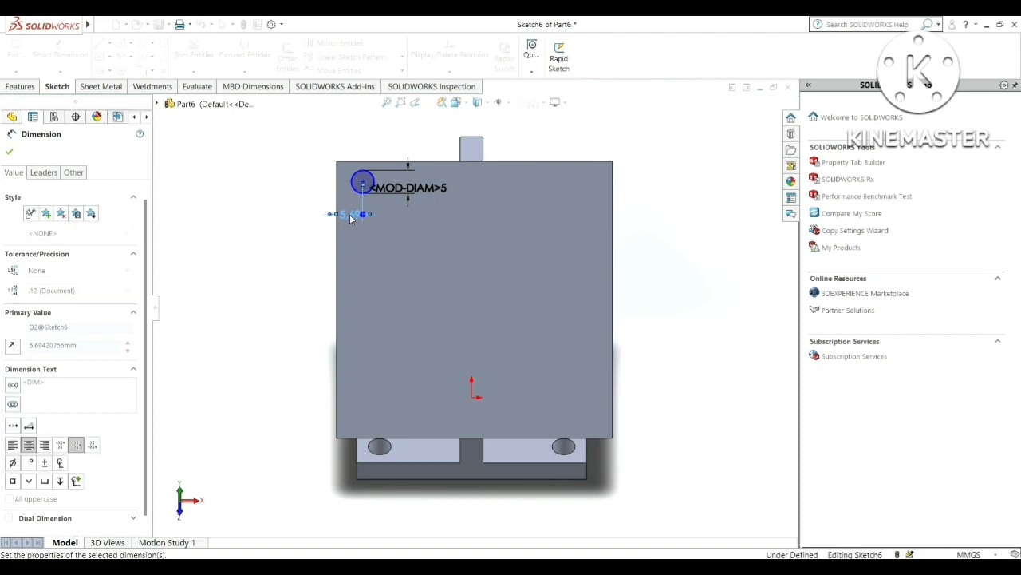
type("5")
key("Return")
left_click(356, 177)
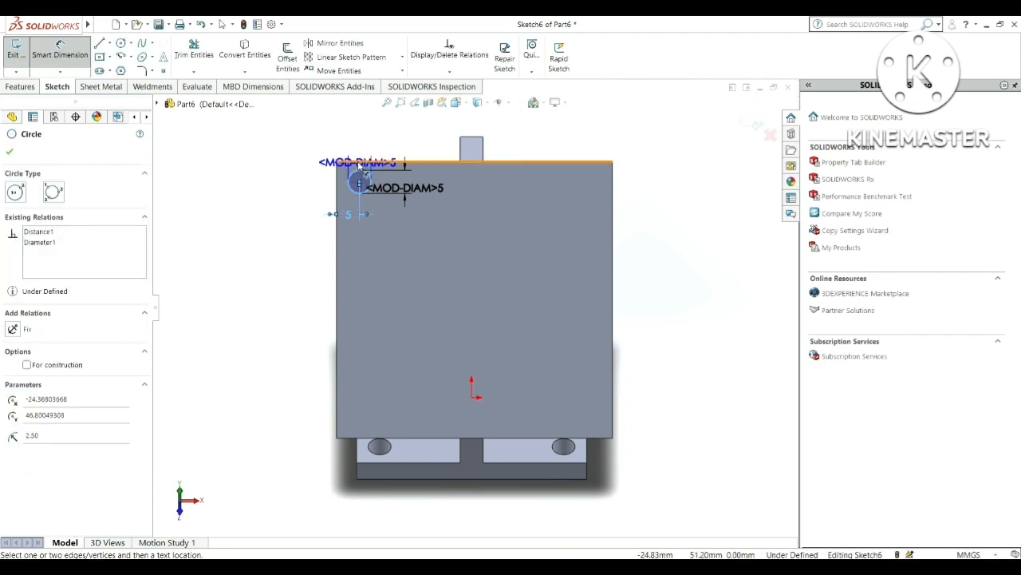
left_click(359, 162)
left_click(309, 165)
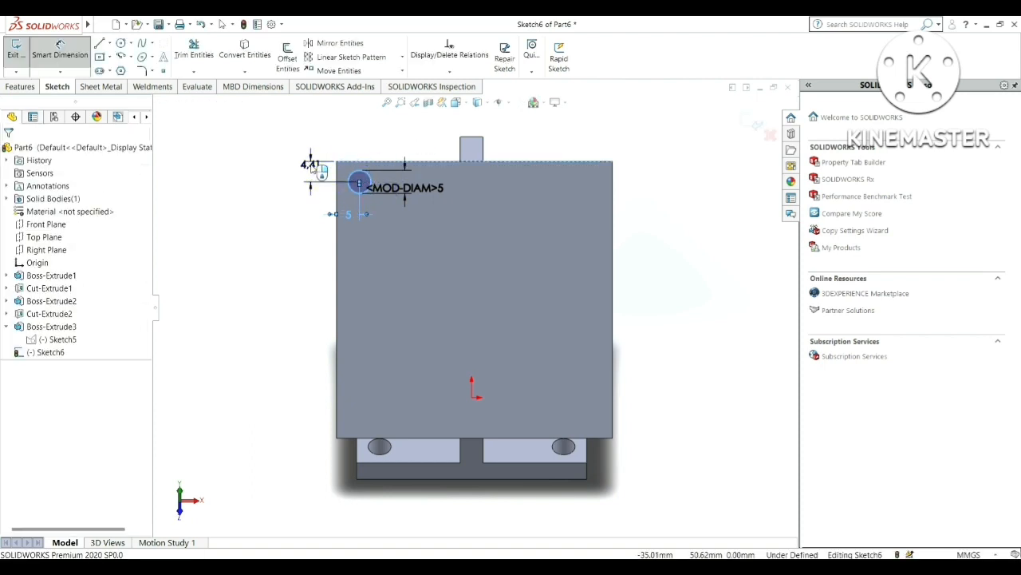
type("5")
key("Return")
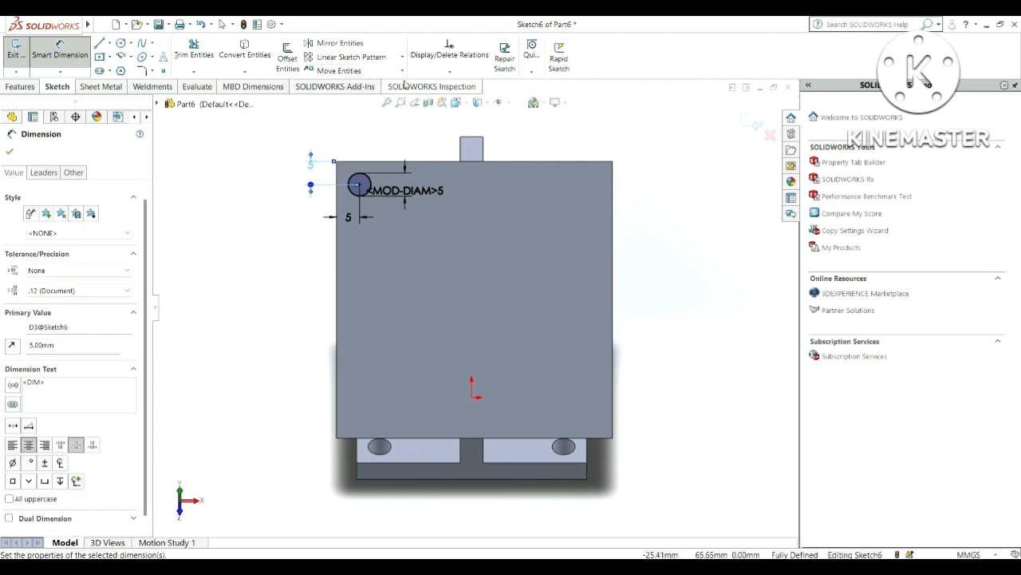
Start copying sketch entities and clear the vertical 5 mm dimension from the entities to copy
left_click(355, 106)
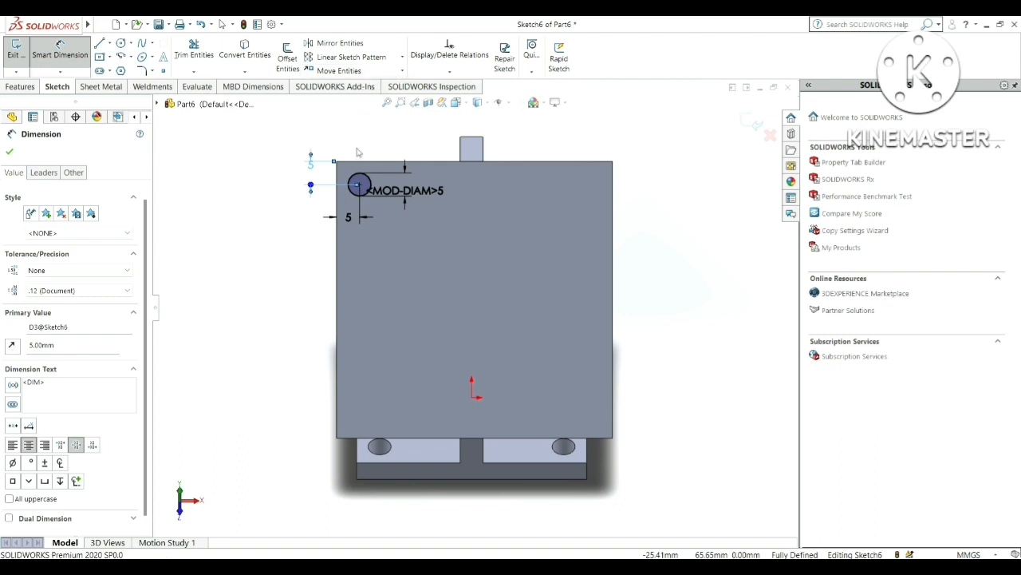
left_click(356, 190)
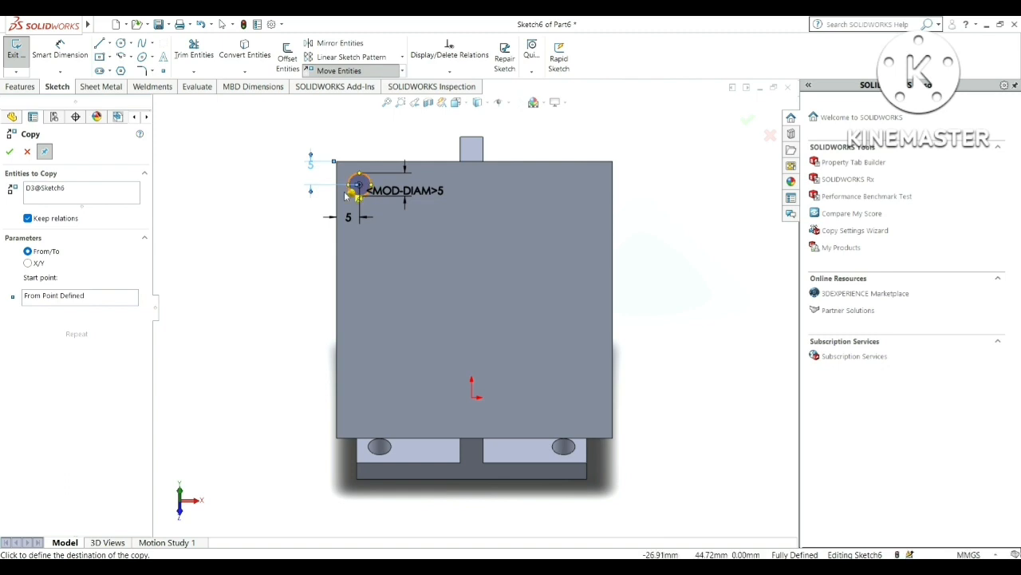
left_click(94, 297)
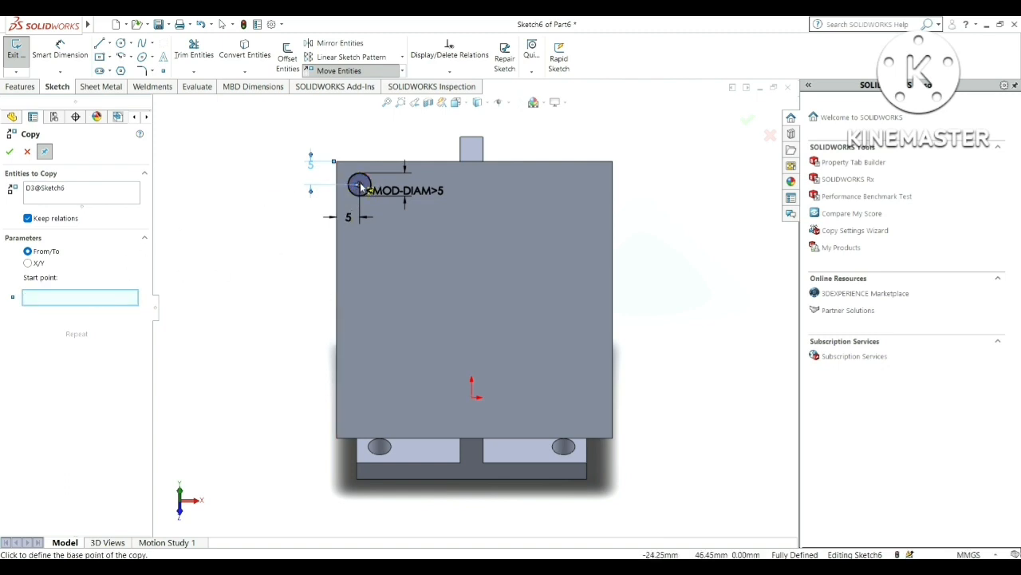
left_click(359, 187)
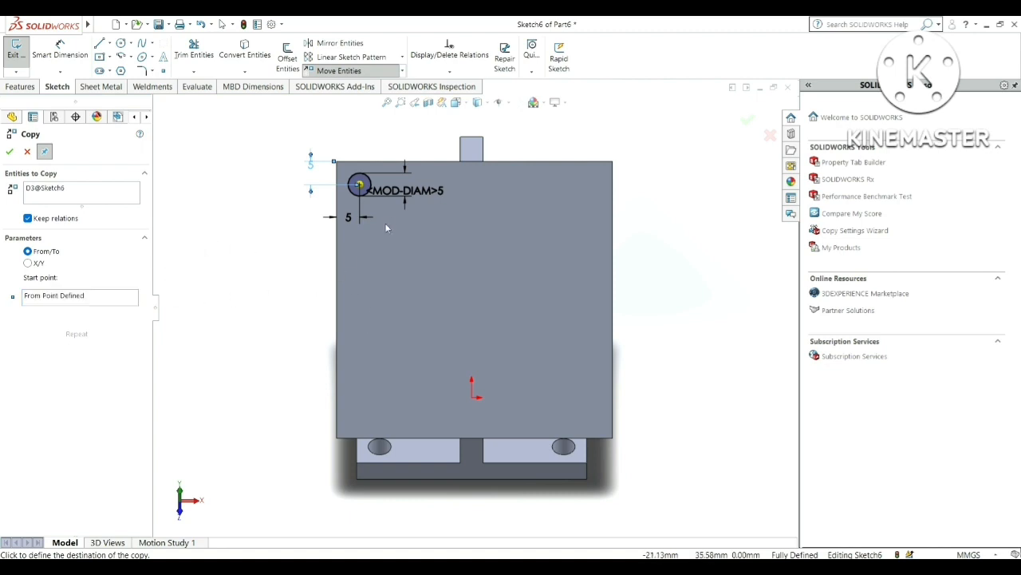
left_click(360, 187)
left_click(104, 305)
left_click(92, 200)
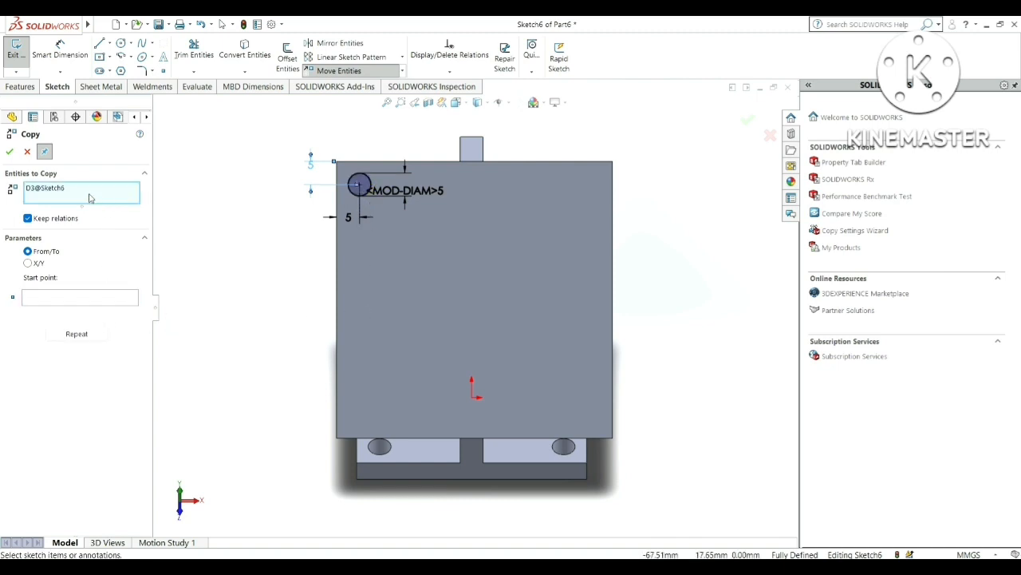
left_click(83, 197)
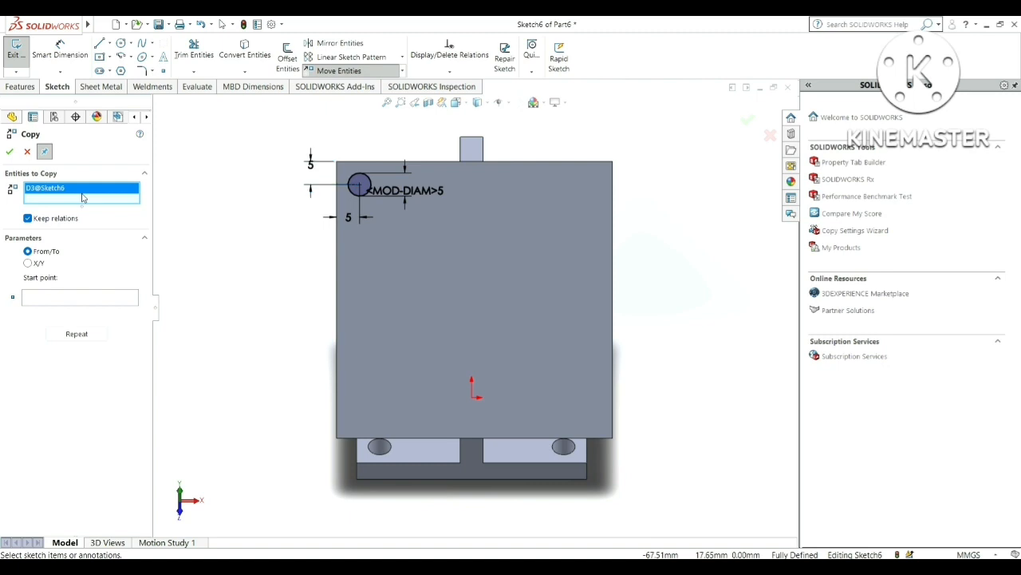
key("Delete")
Copy the 5 mm corner circle from its center to the plate's lower-left, upper-right and lower-right corners
left_click(359, 185)
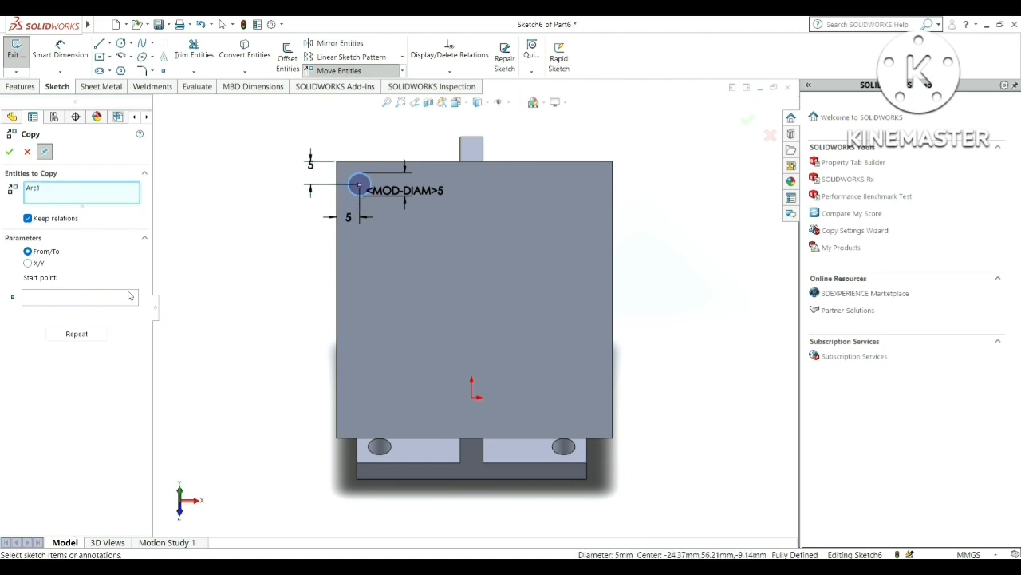
left_click(96, 301)
left_click(359, 186)
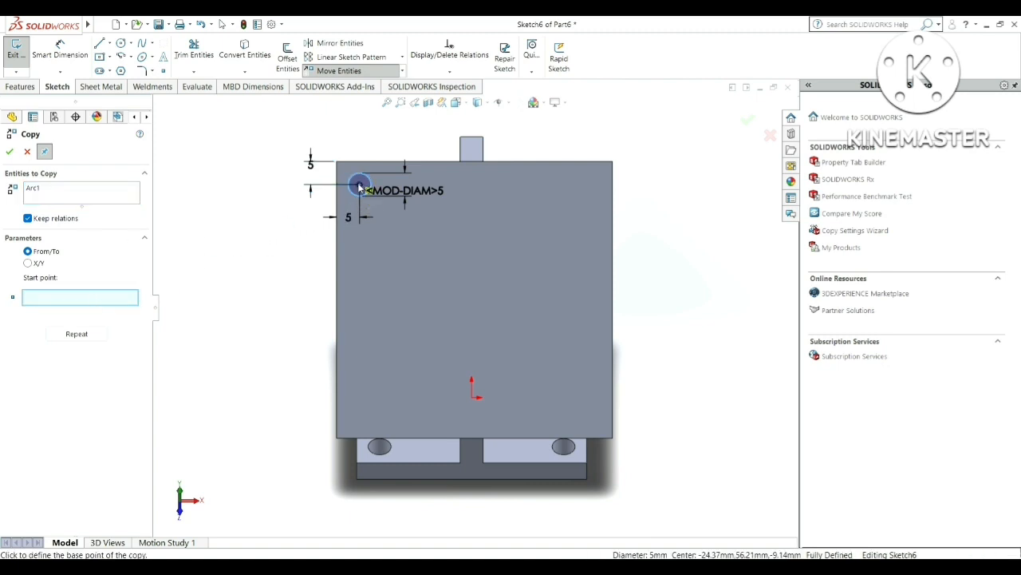
left_click(359, 409)
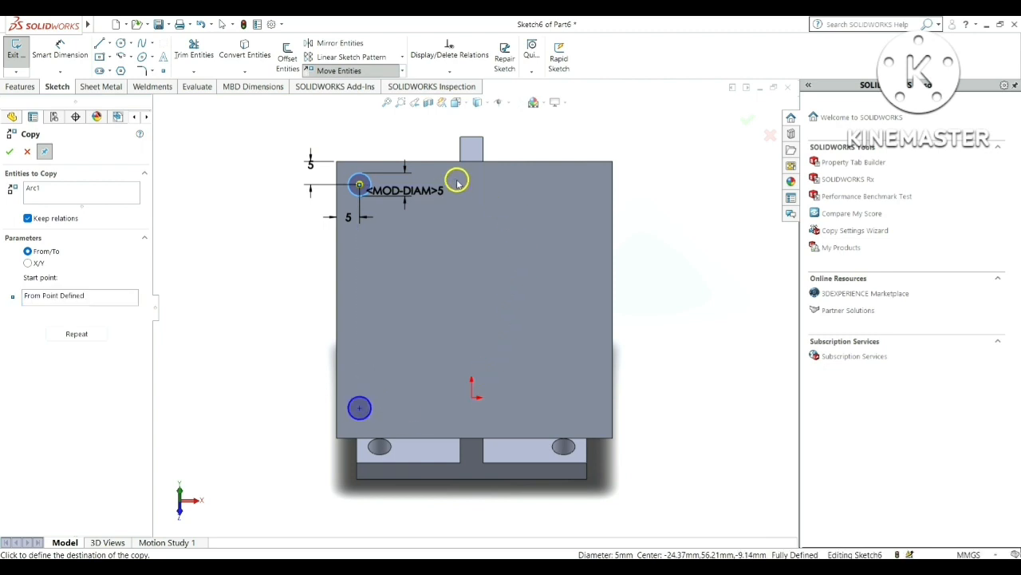
left_click(578, 185)
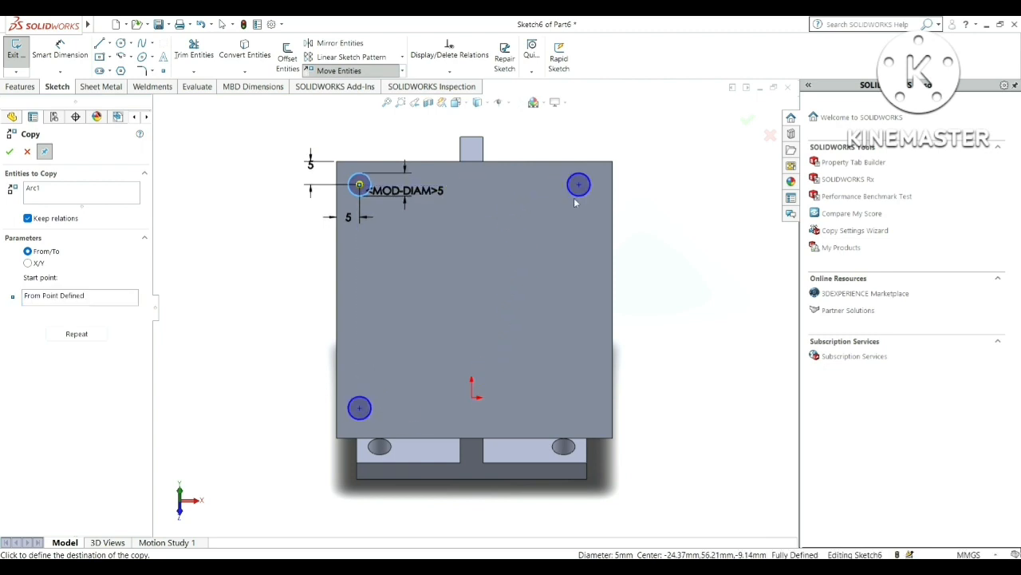
left_click(574, 409)
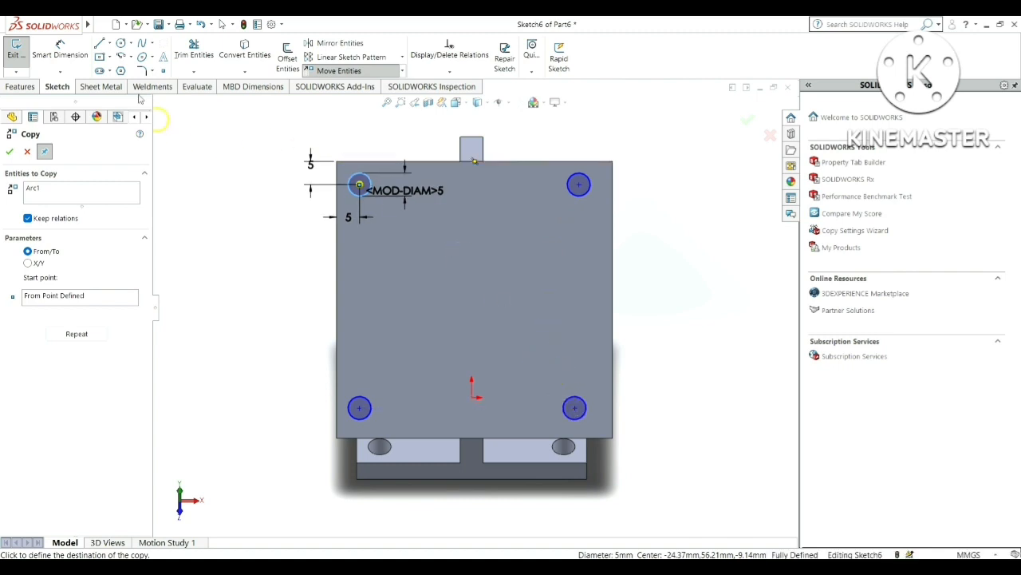
key("Escape")
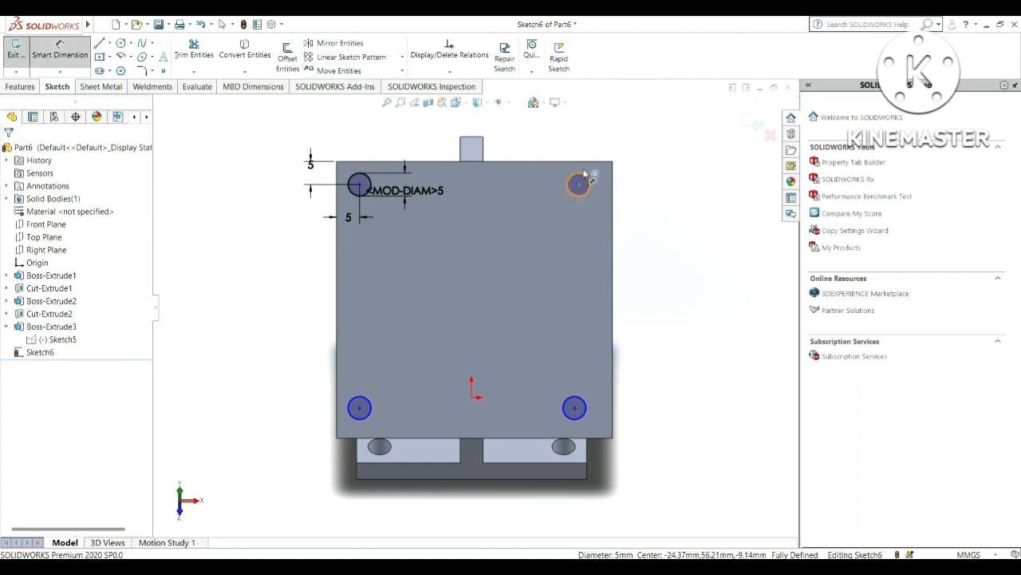
Dimension the upper-right circle's diameter at 5 mm and place its center 5 mm from the plate's right edge
left_click(592, 189)
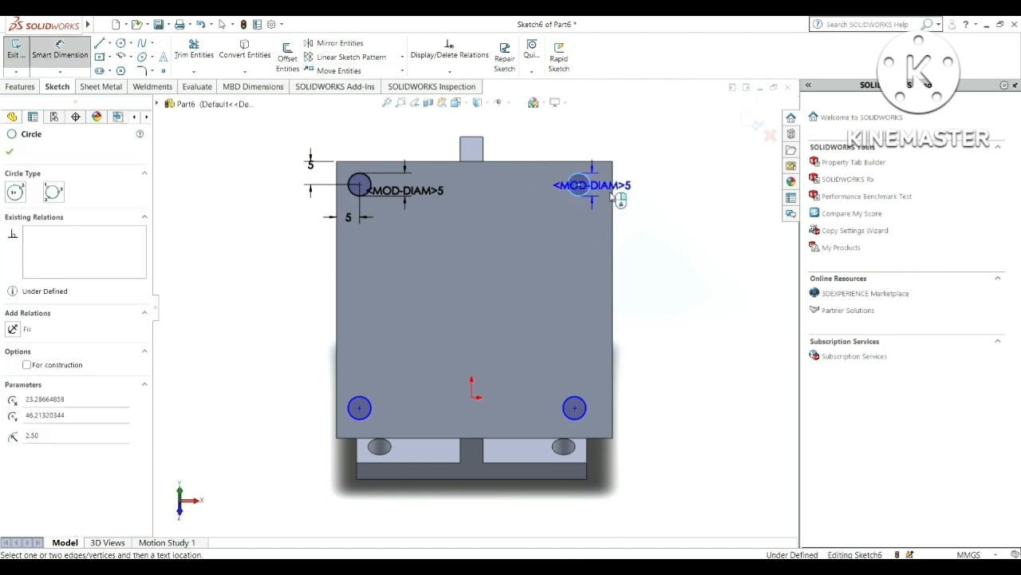
left_click(606, 192)
key("Escape")
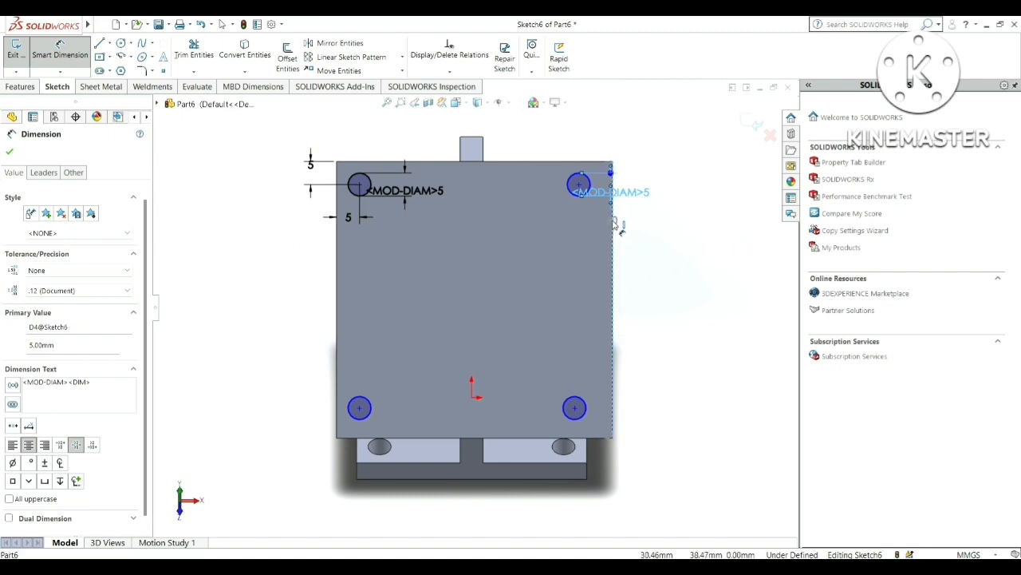
left_click(576, 187)
left_click(605, 141)
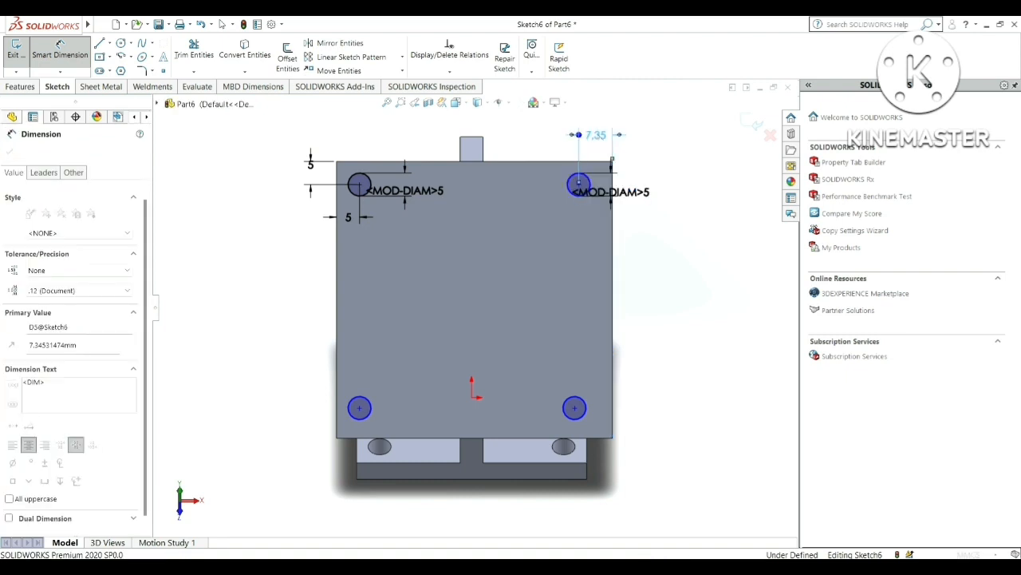
type("5")
key("Return")
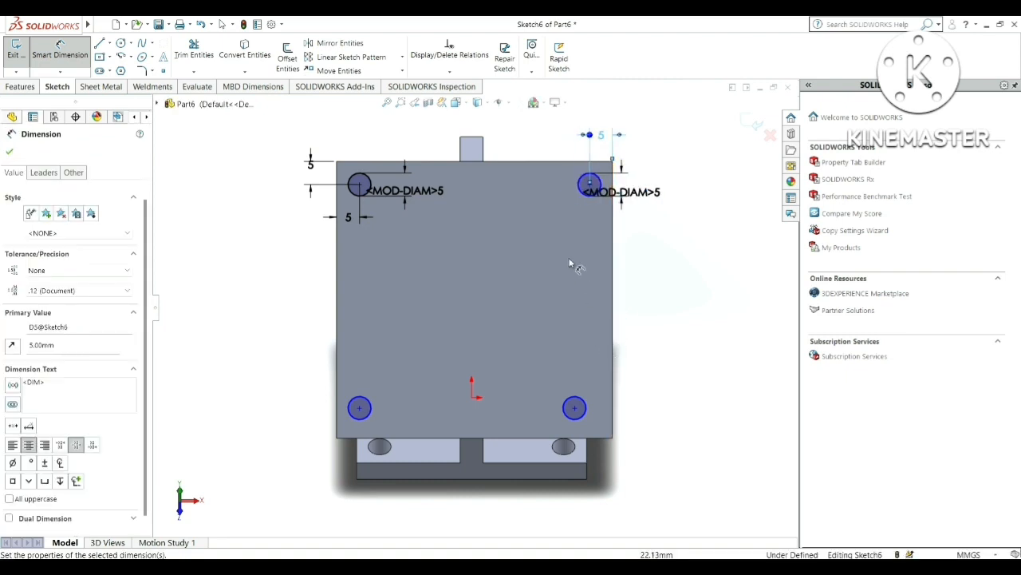
Place the lower-right circle's center 5 mm from the plate's right edge
left_click(591, 412)
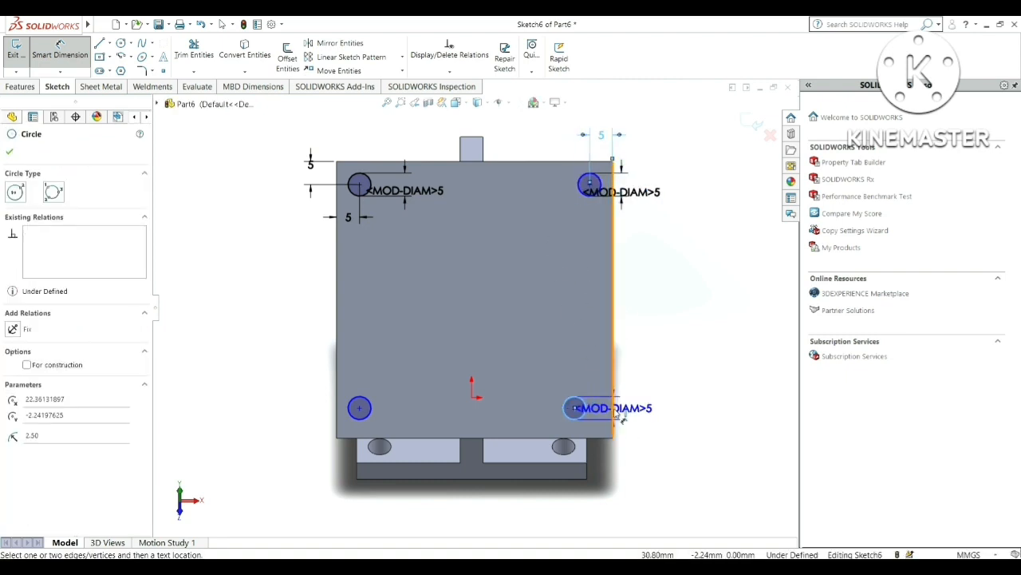
left_click(619, 416)
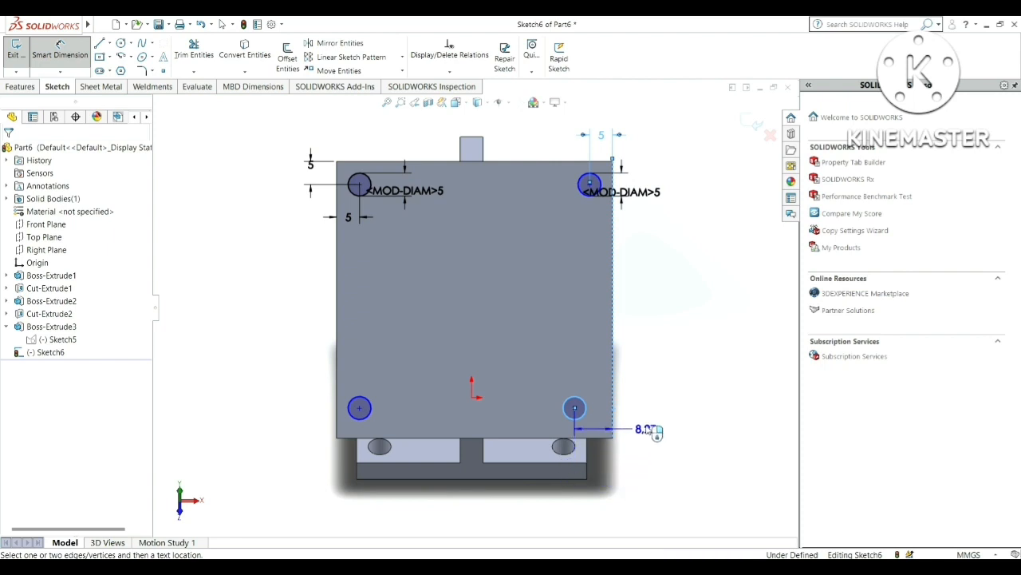
left_click(649, 379)
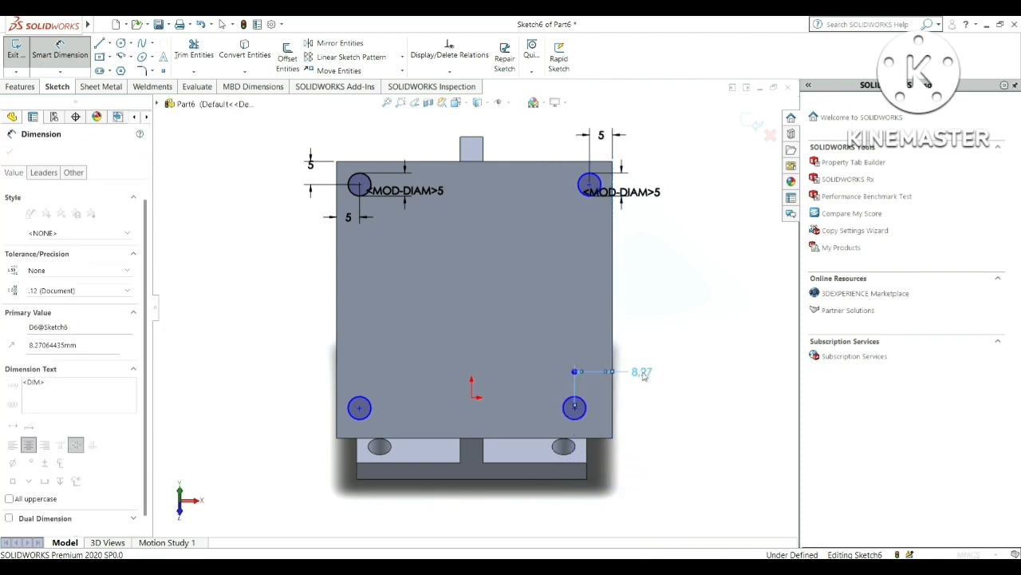
type("5")
key("Return")
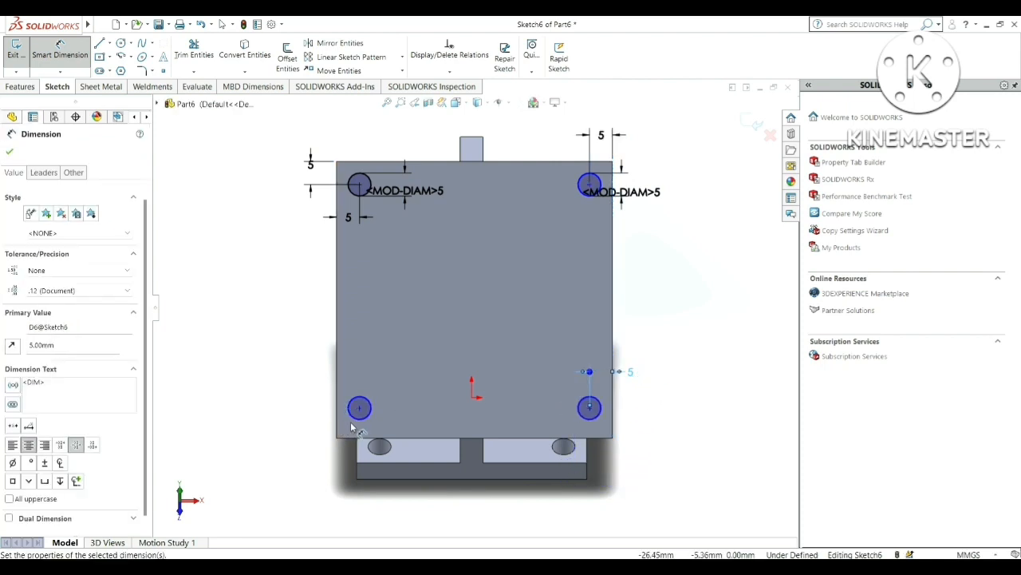
Place the lower-left circle's center 5 mm from the plate's left edge and 5 mm from its lower edge
left_click(359, 419)
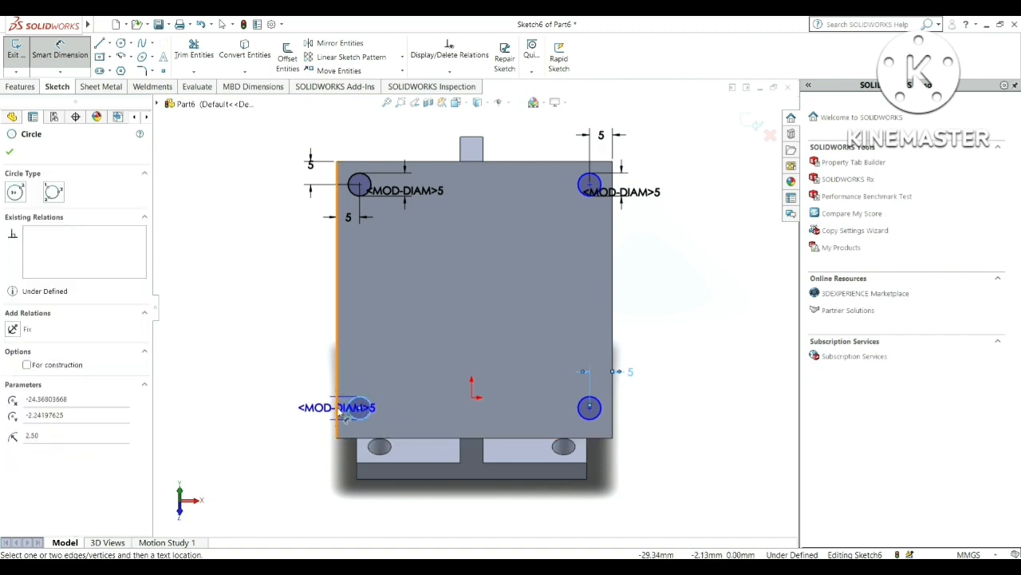
key("Escape")
left_click(309, 401)
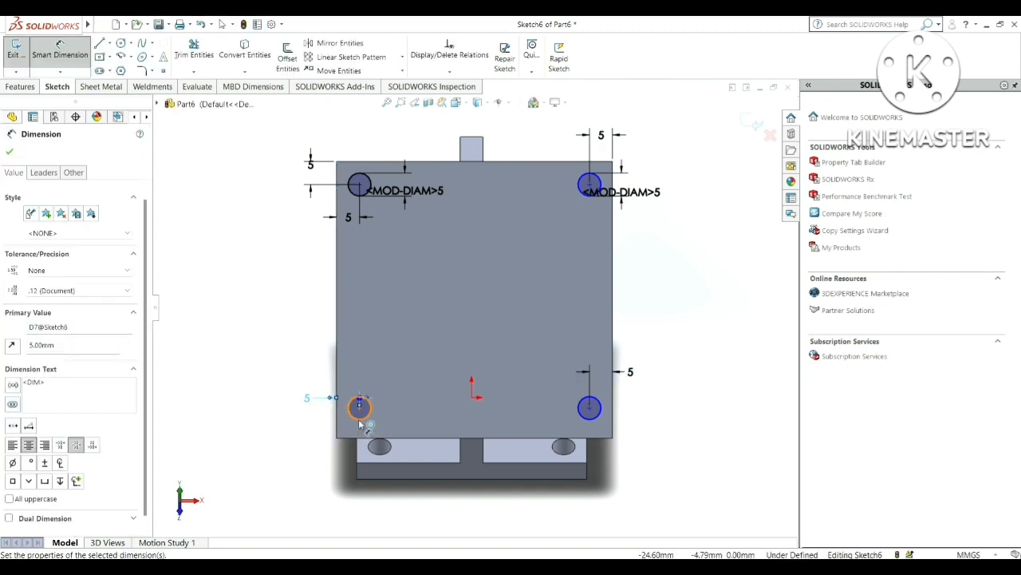
left_click(361, 418)
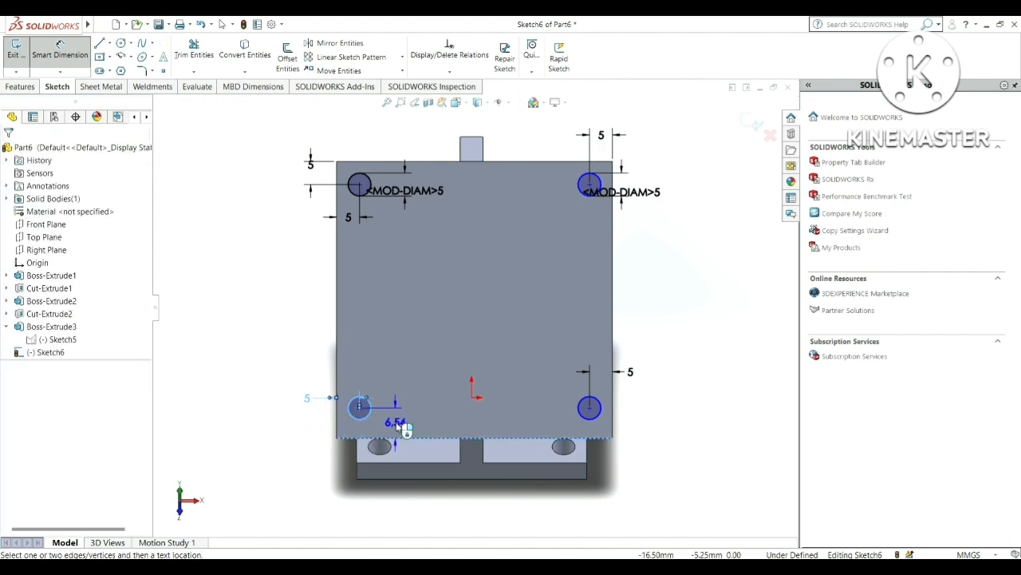
left_click(408, 423)
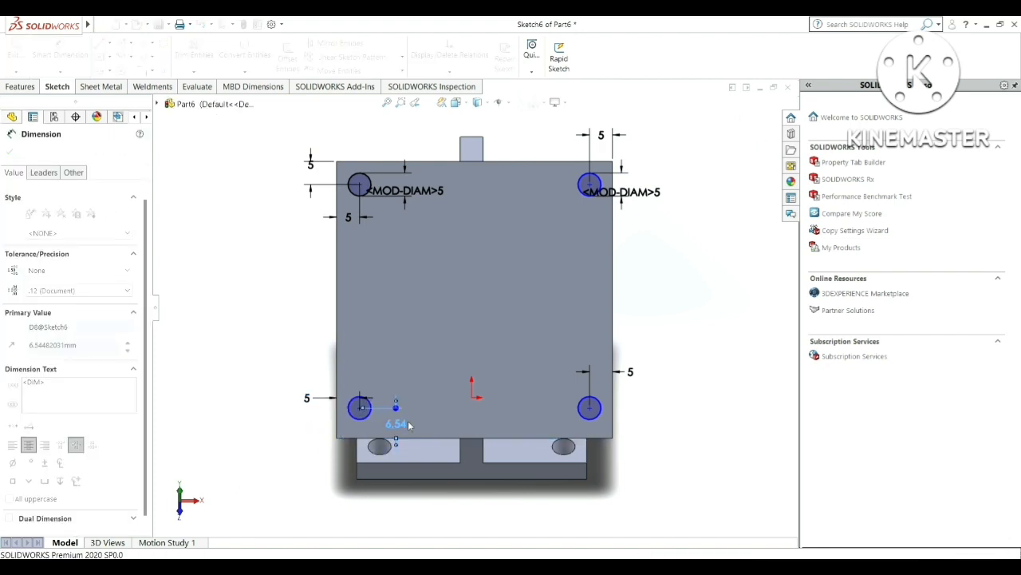
type("5")
key("Return")
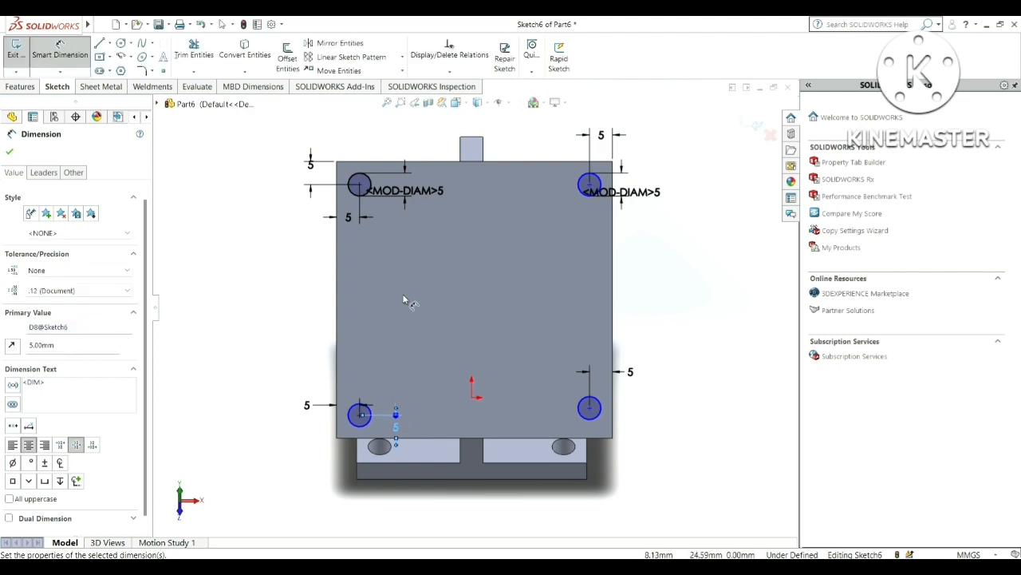
left_click(9, 152)
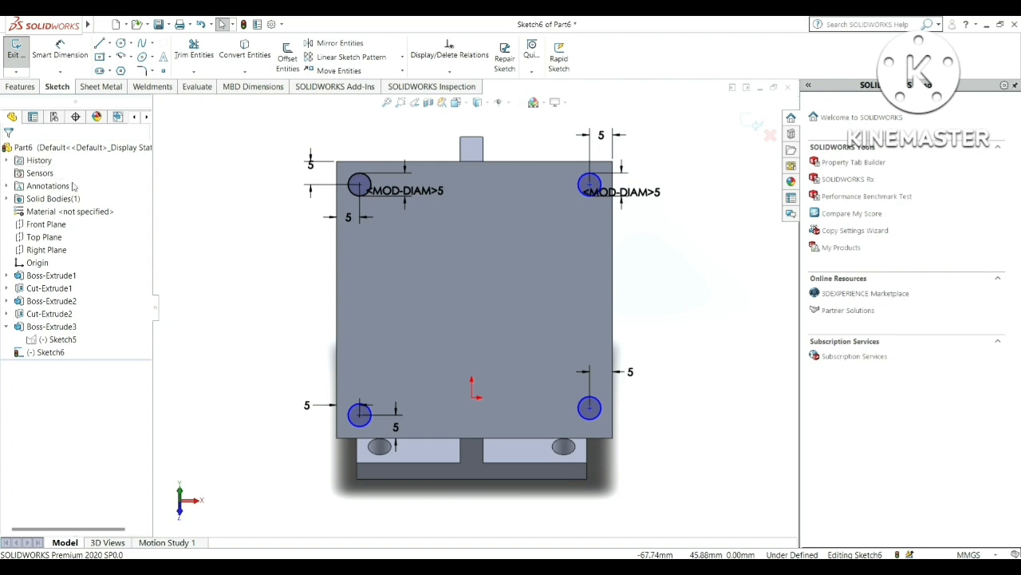
Add a second horizontal dimension between the upper-right circle's center and the plate's right edge
left_click(63, 44)
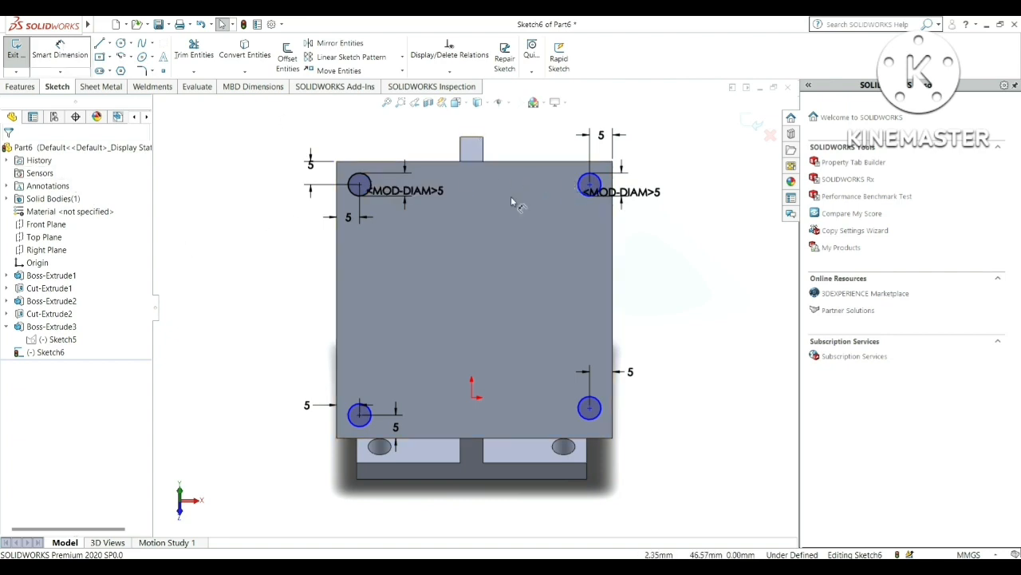
left_click(601, 186)
left_click(609, 234)
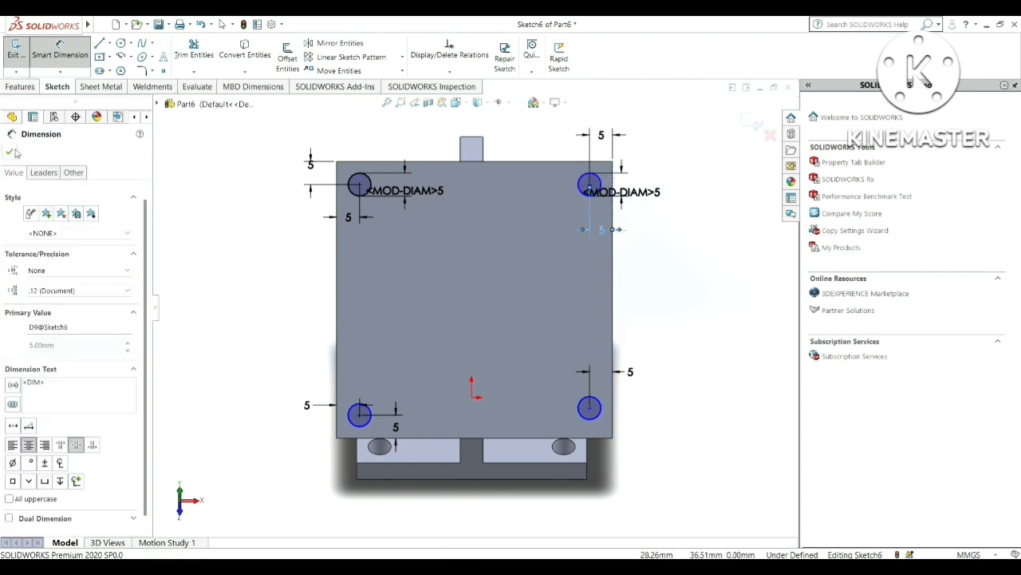
key("Escape")
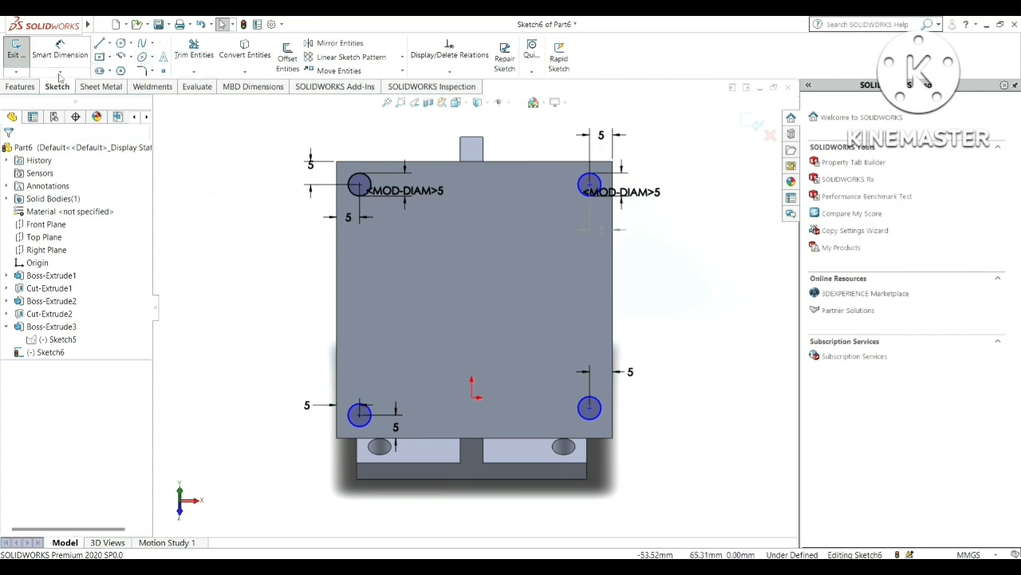
Start a blind extruded cut 5 mm deep from the corner-hole sketch and select the upper-left circle as its contour
left_click(21, 86)
left_click(183, 59)
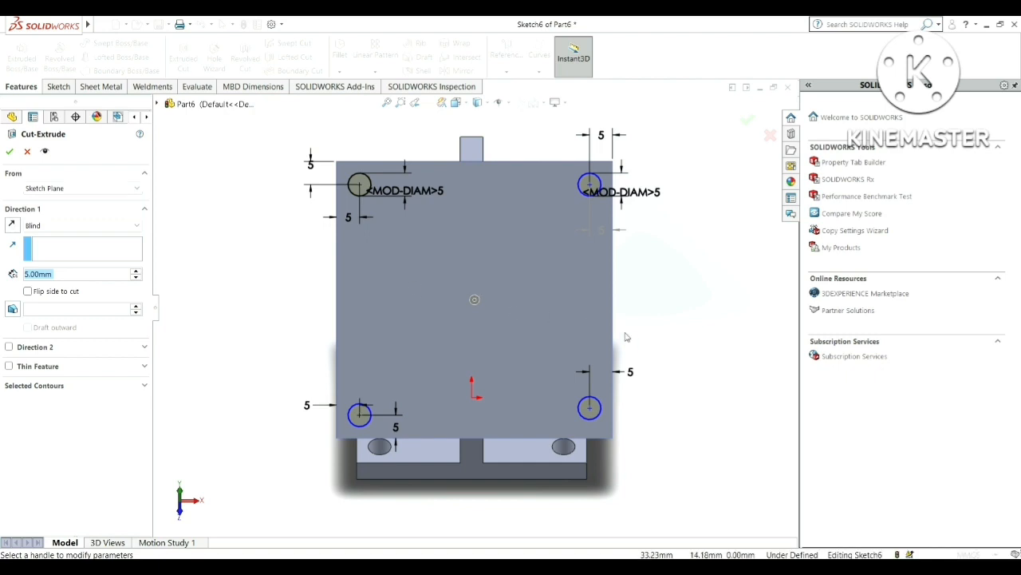
middle_click_drag(627, 337, 308, 310)
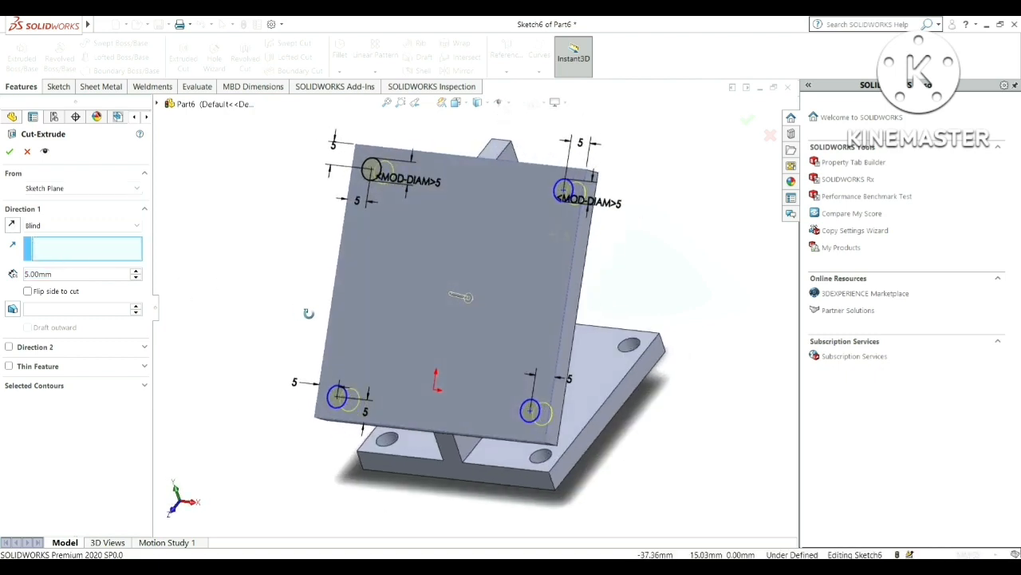
left_click(372, 181)
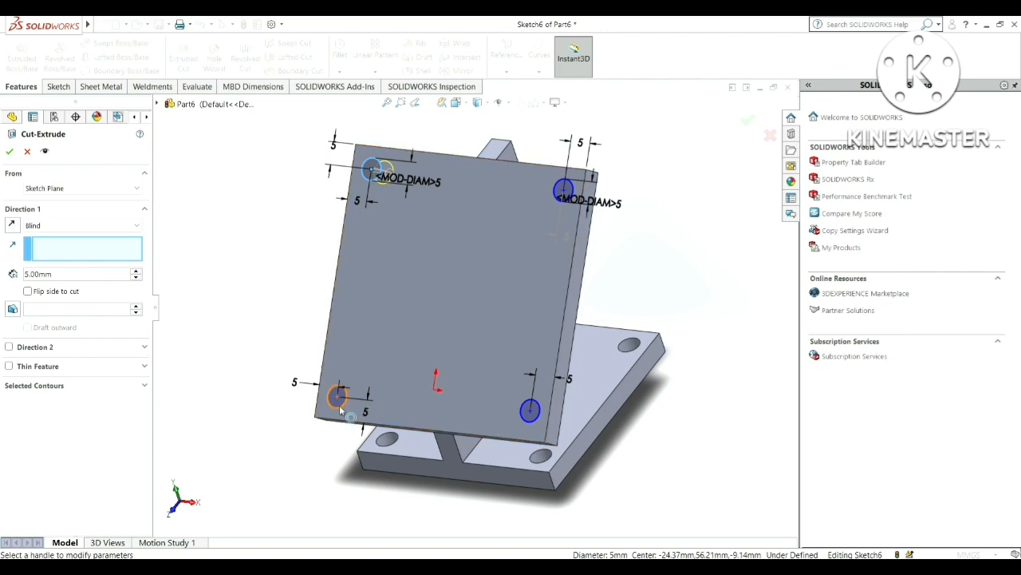
left_click(469, 354)
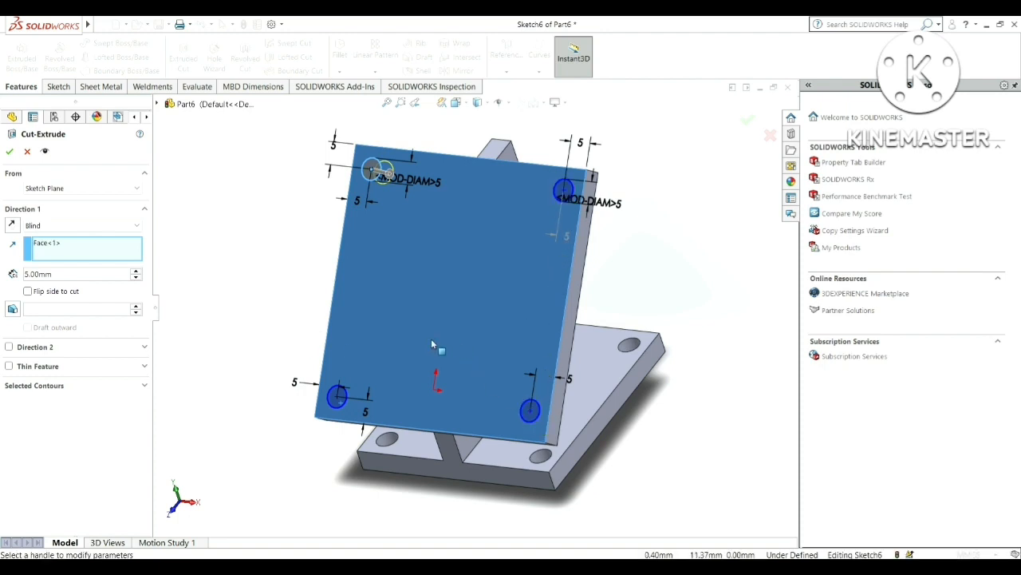
left_click(107, 246)
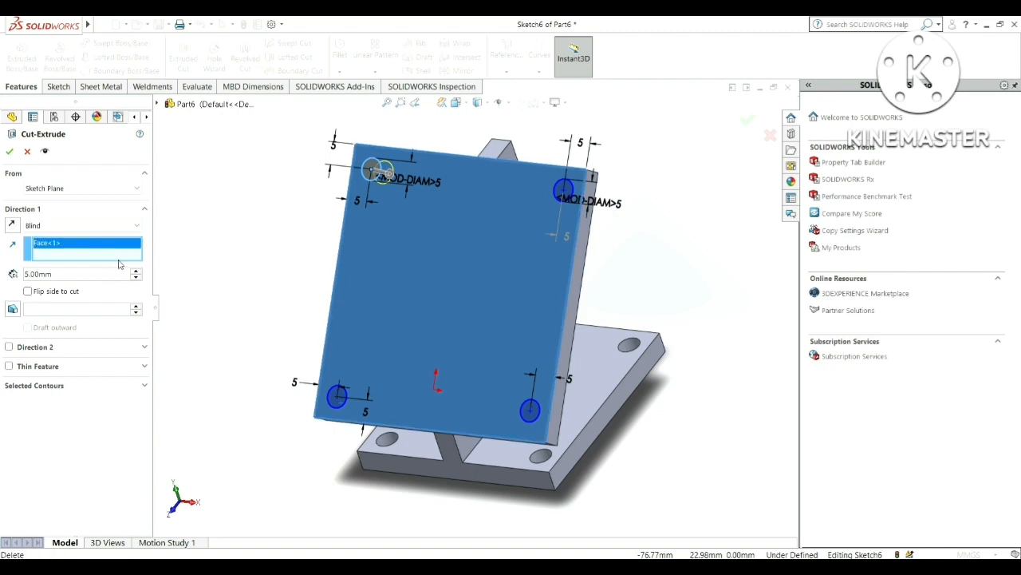
key("Delete")
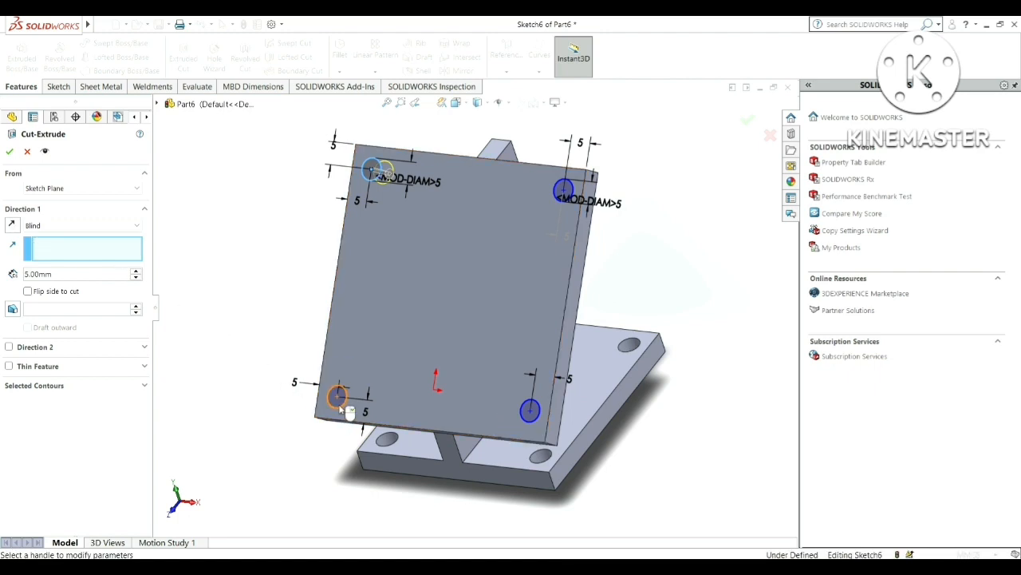
Add the plate's other three corner circles to the cut and complete the 5 mm deep blind holes
left_click(530, 414)
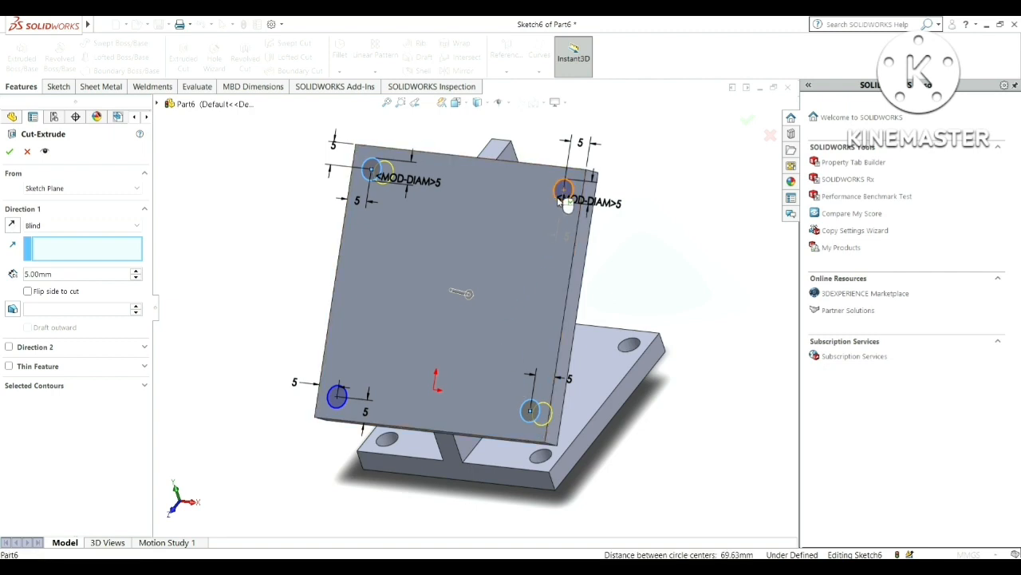
mouse_move(554, 221)
middle_mouse_down()
mouse_move(446, 255)
mouse_move(366, 342)
middle_mouse_up()
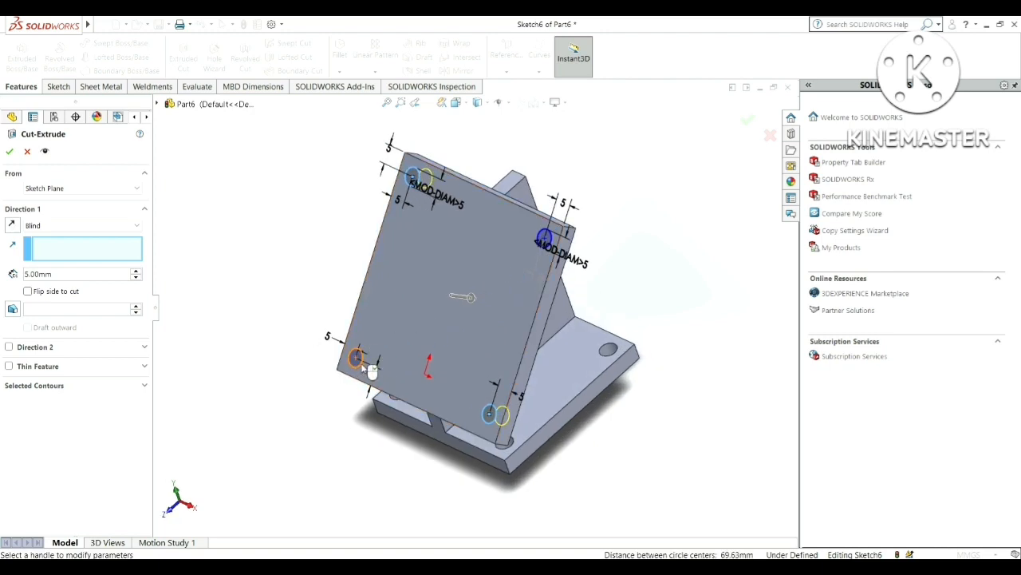
left_click(358, 360)
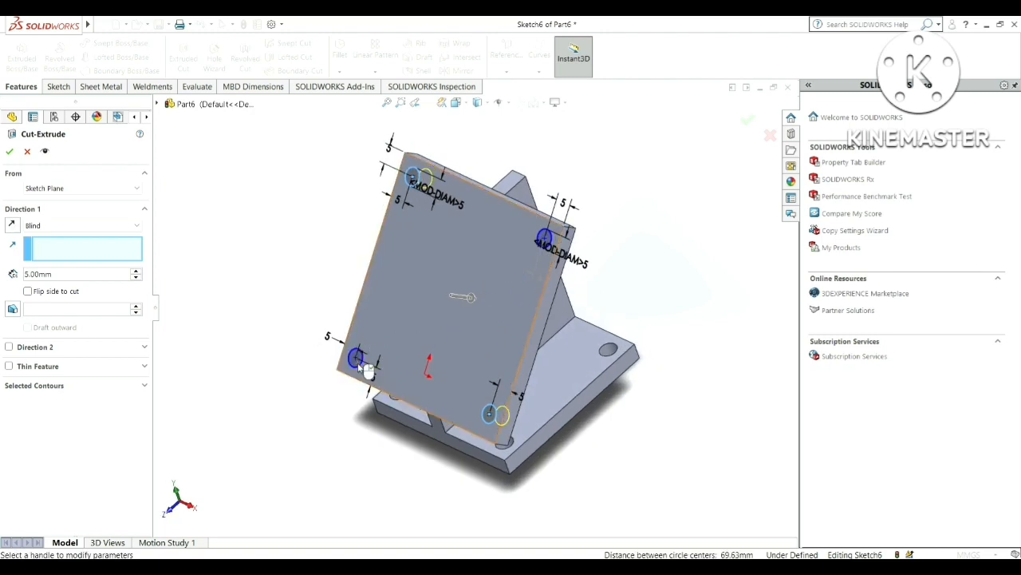
left_click(543, 238)
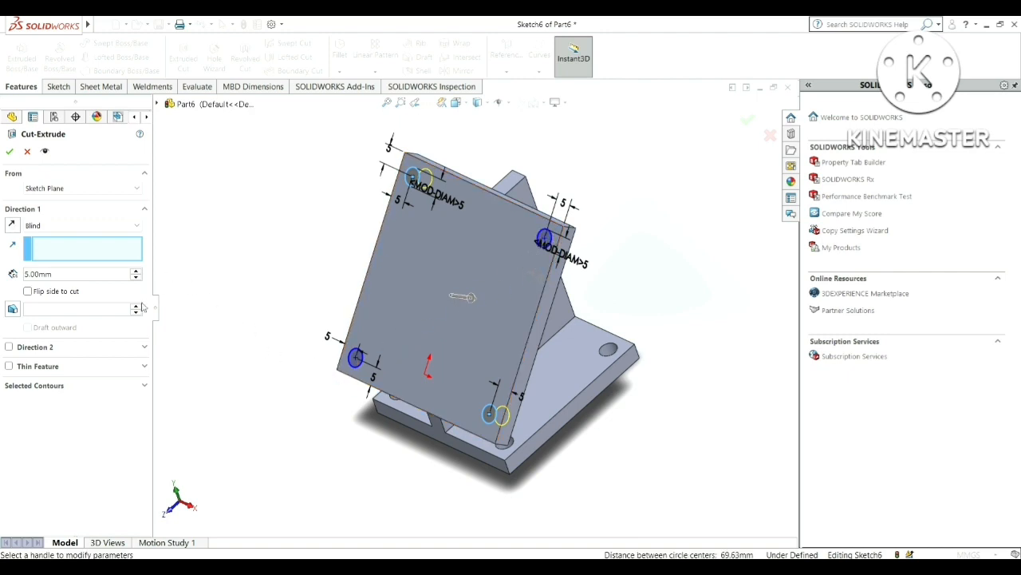
middle_click_drag(328, 297, 368, 359)
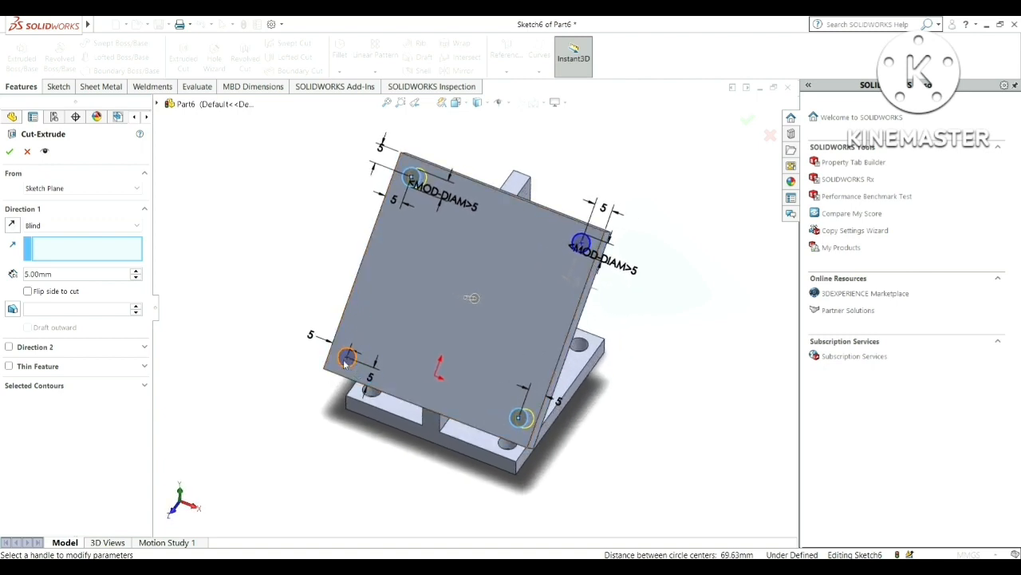
left_click(346, 359)
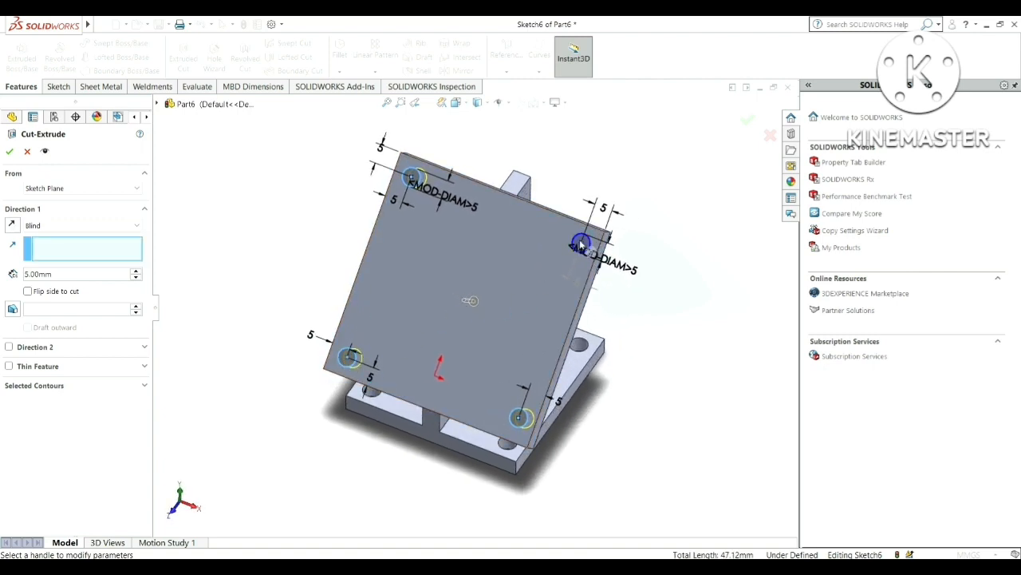
left_click(582, 244)
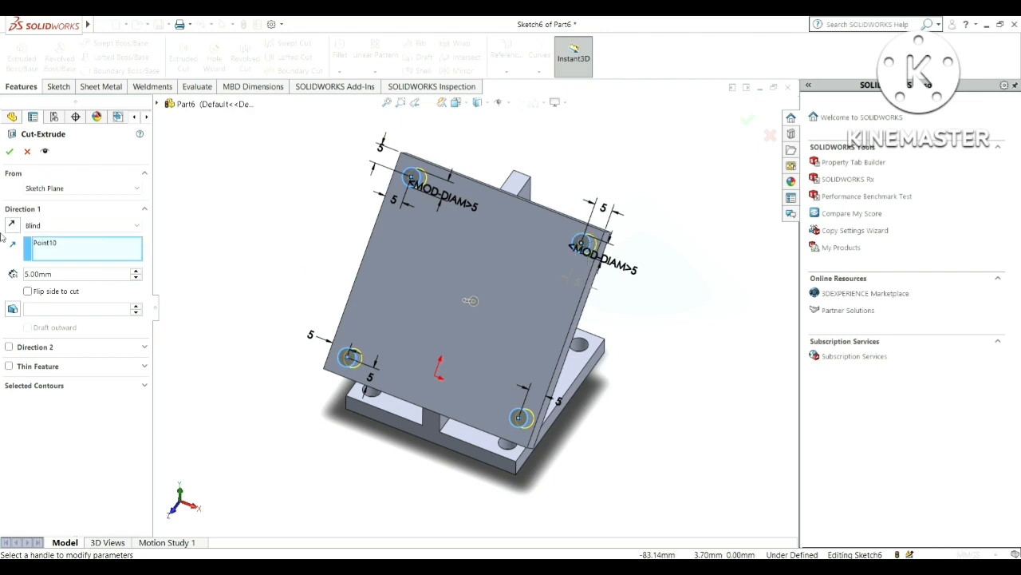
left_click(10, 152)
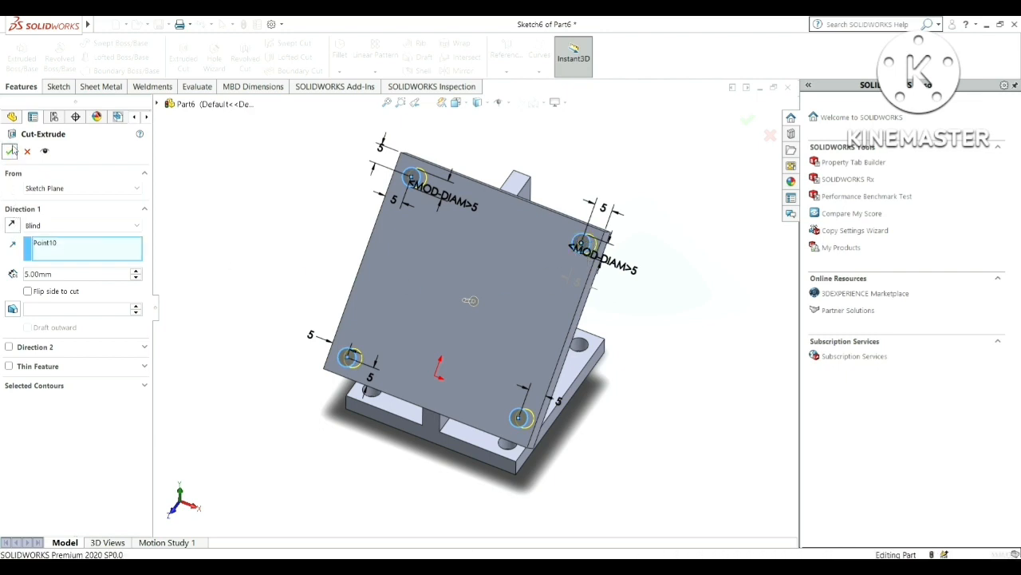
Start a symmetric fillet on the edge where the wall meets the base and set its radius to 1 mm
mouse_move(658, 326)
middle_mouse_down()
mouse_move(697, 285)
mouse_move(501, 269)
mouse_move(659, 320)
middle_mouse_up()
middle_click_drag(582, 401, 514, 351)
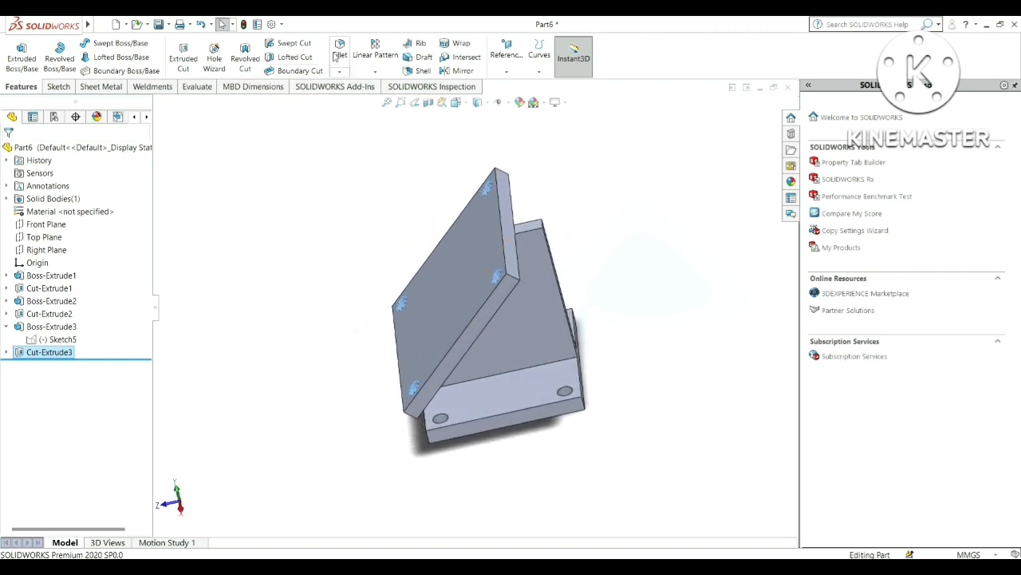
left_click(341, 50)
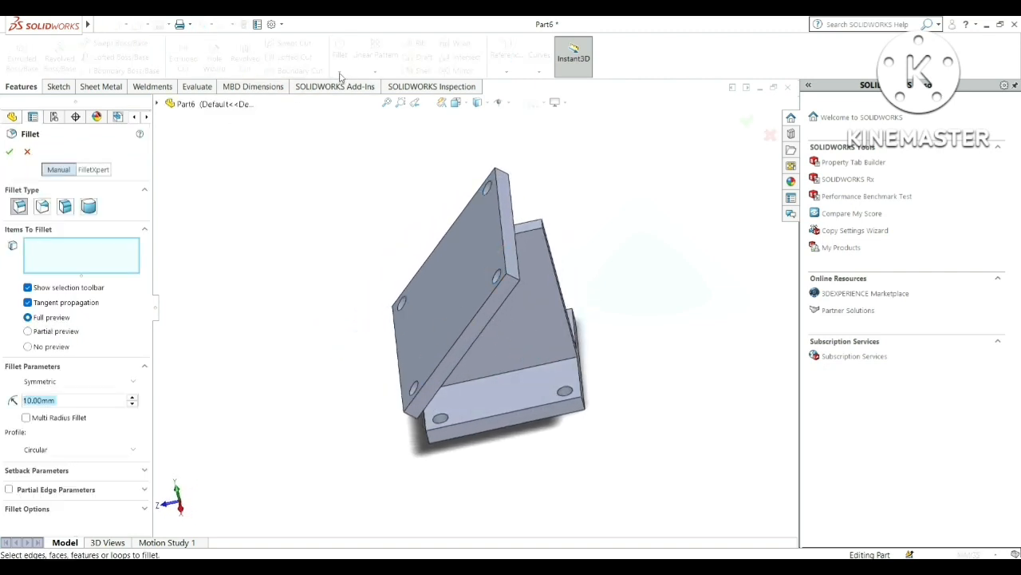
left_click(533, 364)
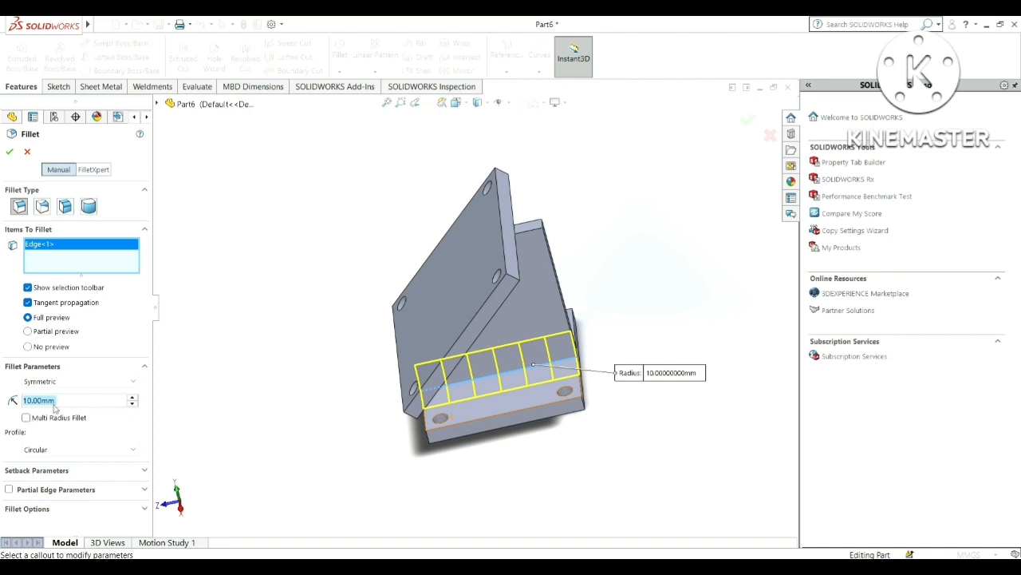
key("Return")
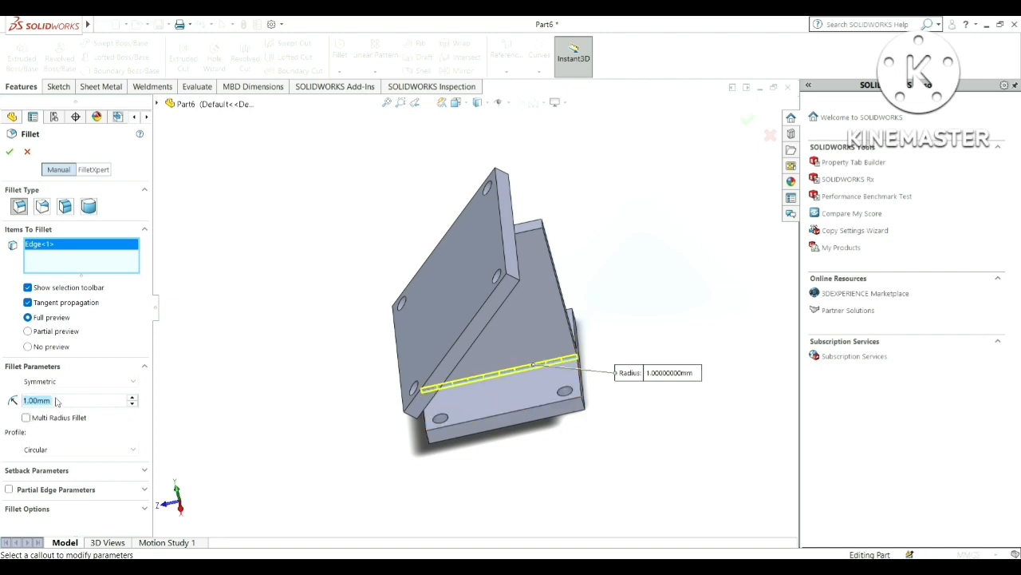
Add the wall's other base edge and both edges under the sloped plate to the fillet and apply it
middle_click_drag(661, 349, 564, 386)
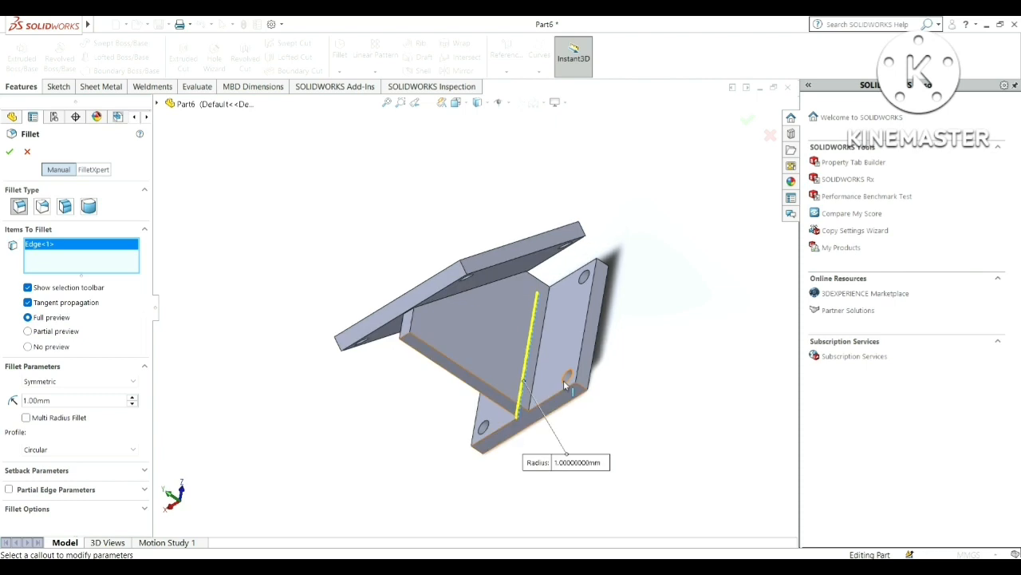
left_click(535, 344)
middle_click_drag(508, 301, 482, 275)
left_click(470, 291)
left_click(481, 276)
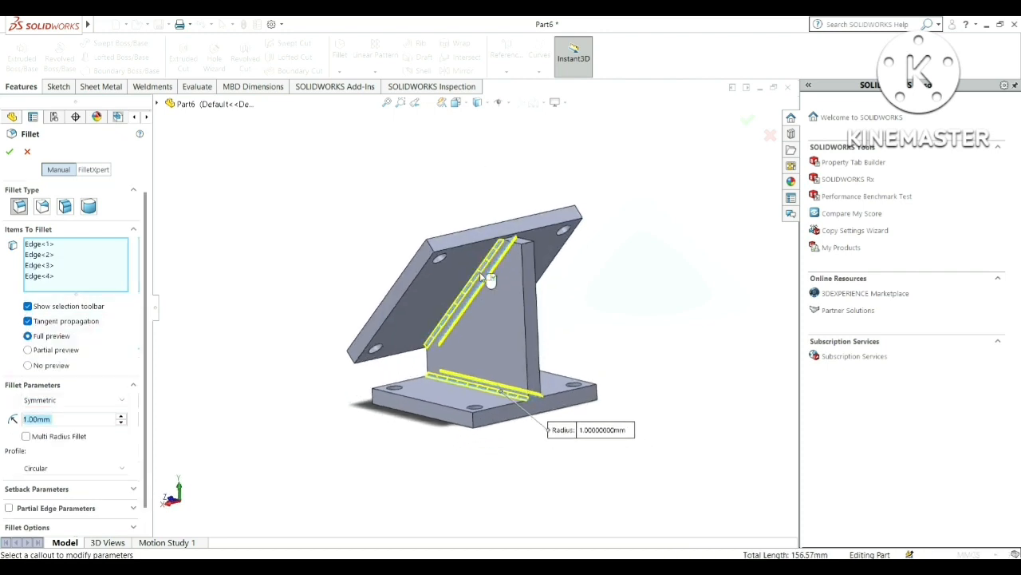
middle_click_drag(527, 349, 491, 384)
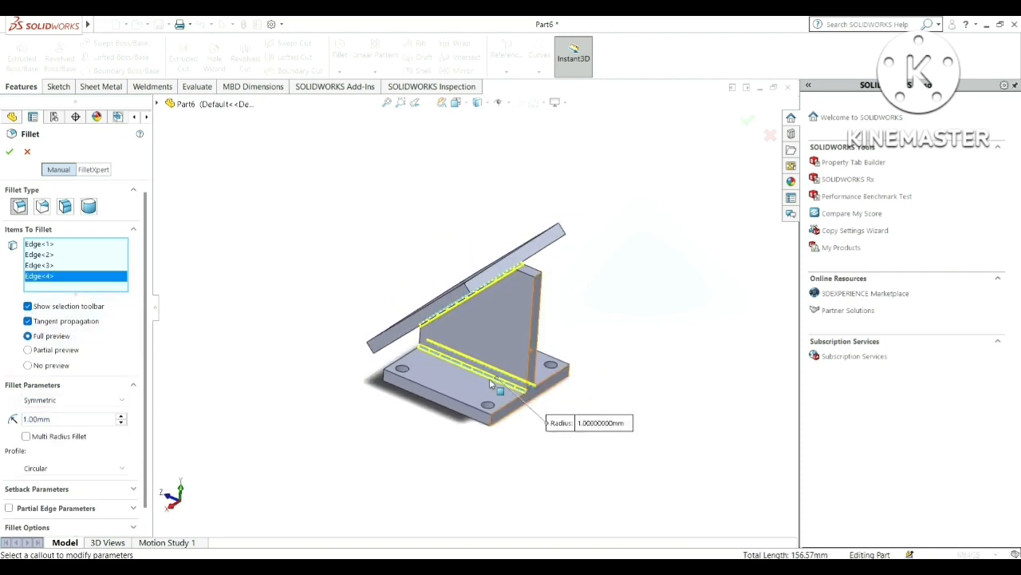
left_click(10, 152)
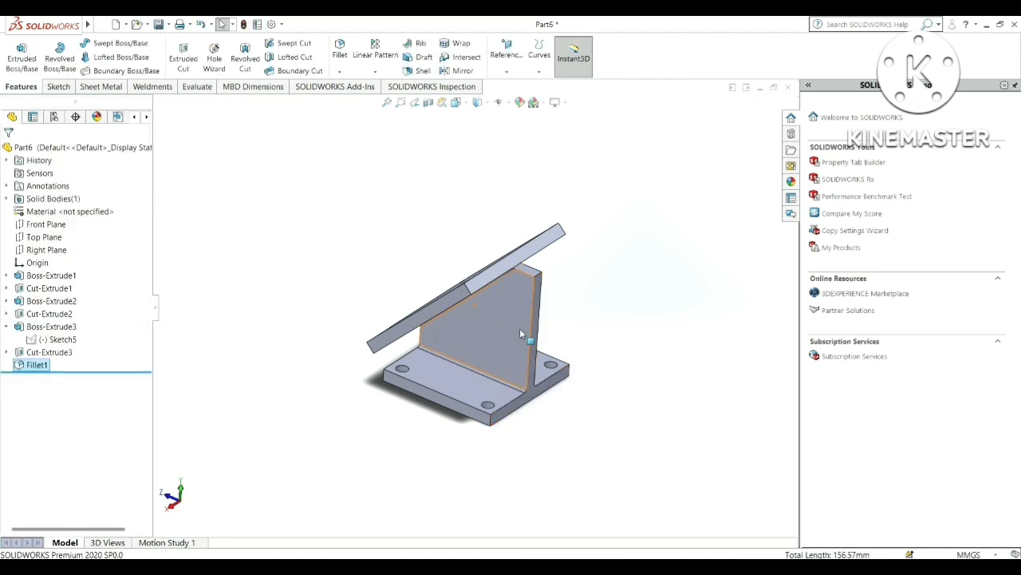
Start a 1 mm by 45-degree chamfer on the four outer-face edges of the sloped plate
left_click(634, 369)
middle_click_drag(629, 349, 615, 451)
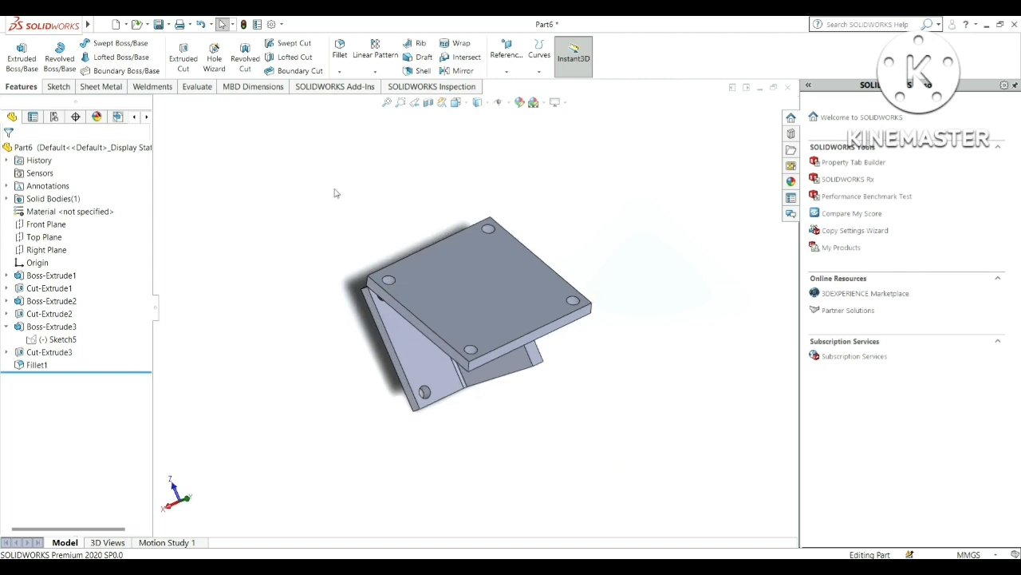
left_click(339, 71)
left_click(360, 104)
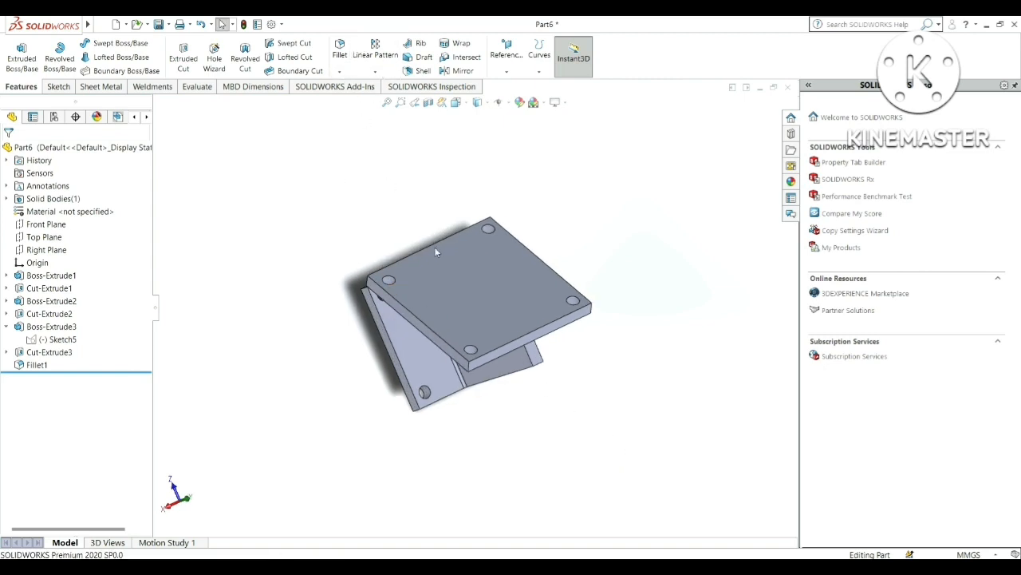
left_click(413, 317)
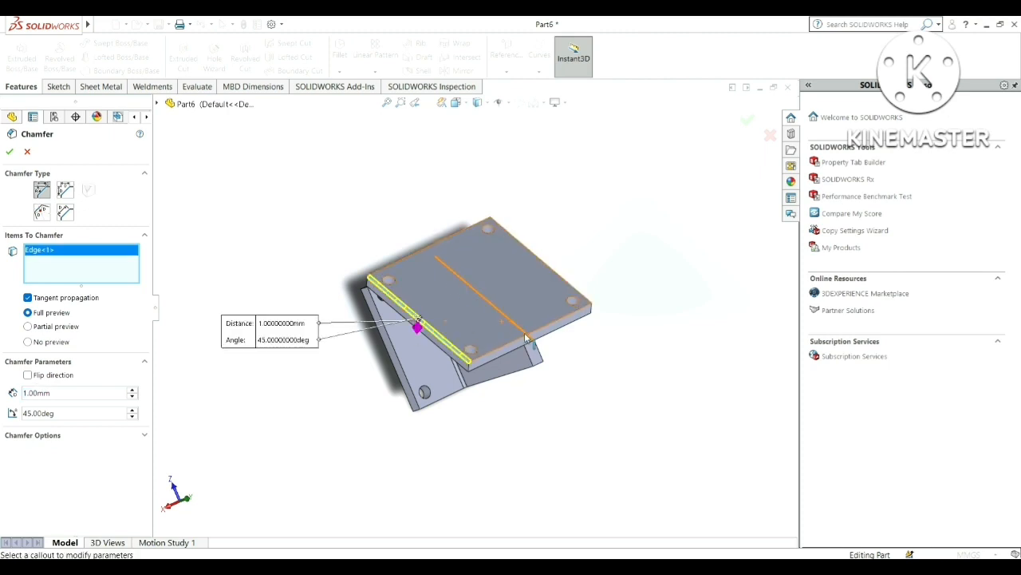
left_click(517, 343)
middle_click_drag(526, 323, 569, 411)
left_click(506, 319)
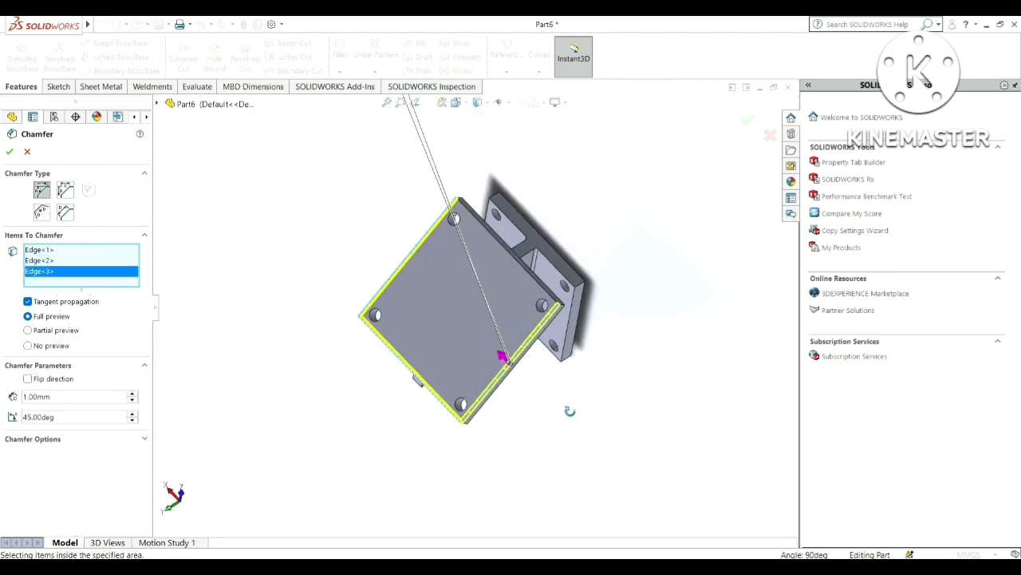
left_click(515, 255)
Add two upper edges of the base and its top faces on both sides of the wall to the chamfer and apply it
middle_click_drag(539, 355, 577, 353)
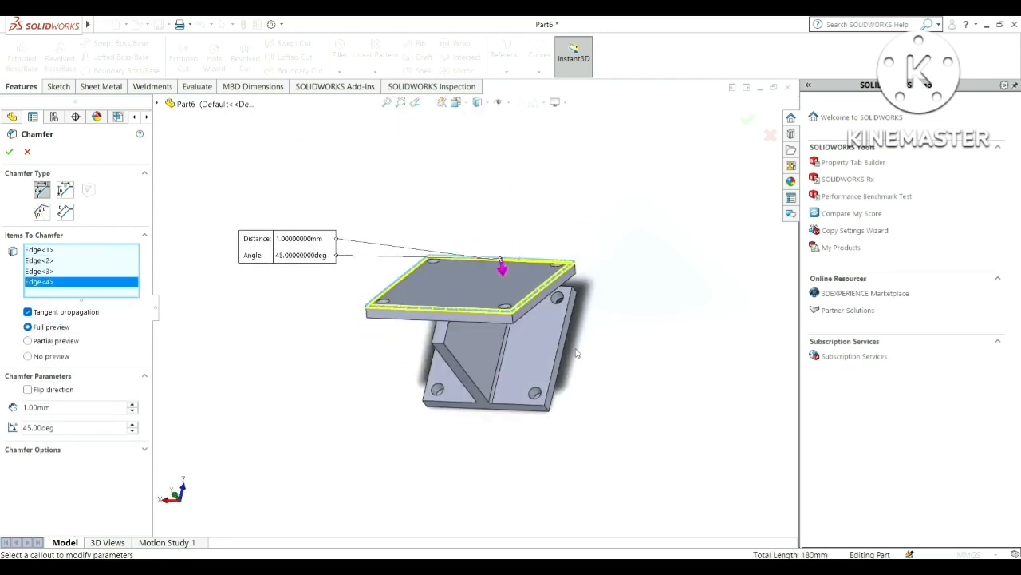
left_click(563, 347)
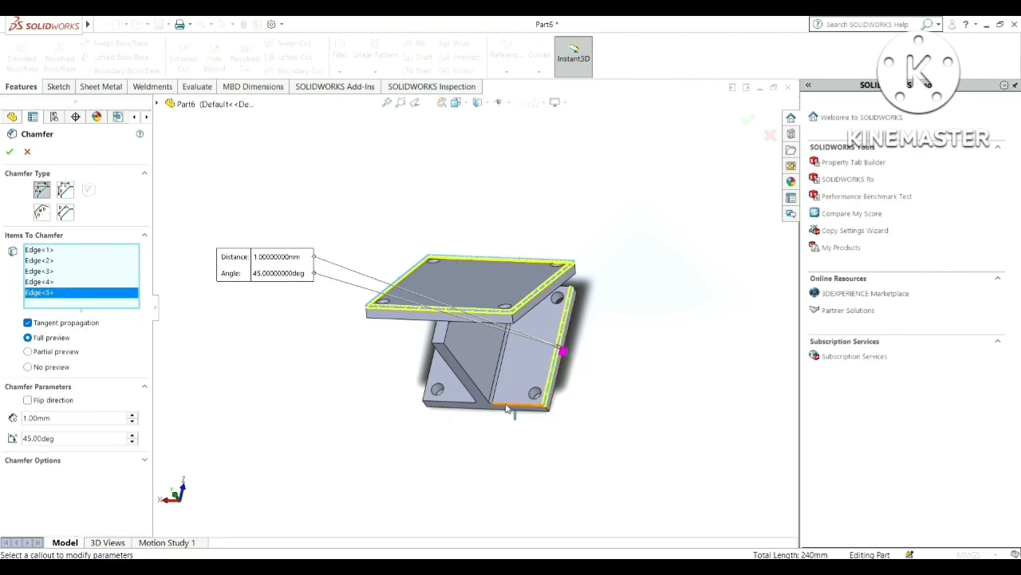
left_click(497, 407)
left_click(467, 395)
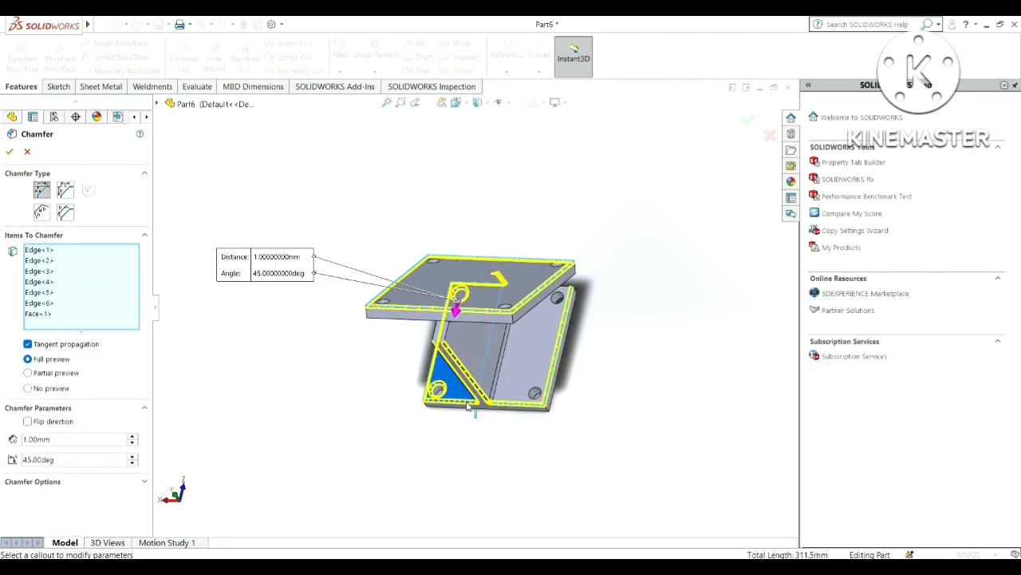
middle_click_drag(437, 419, 503, 389)
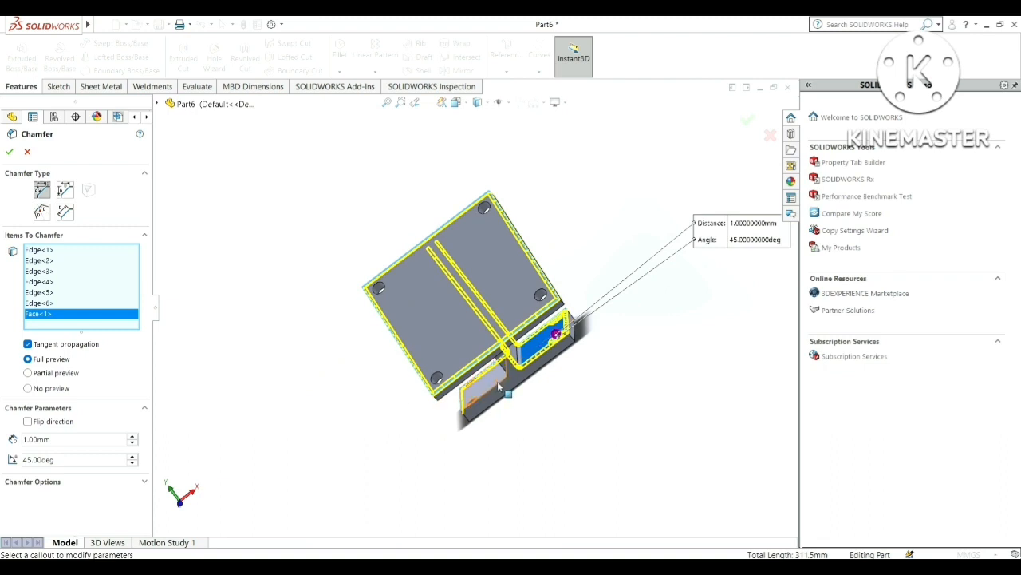
left_click(499, 387)
middle_click_drag(367, 335, 383, 319)
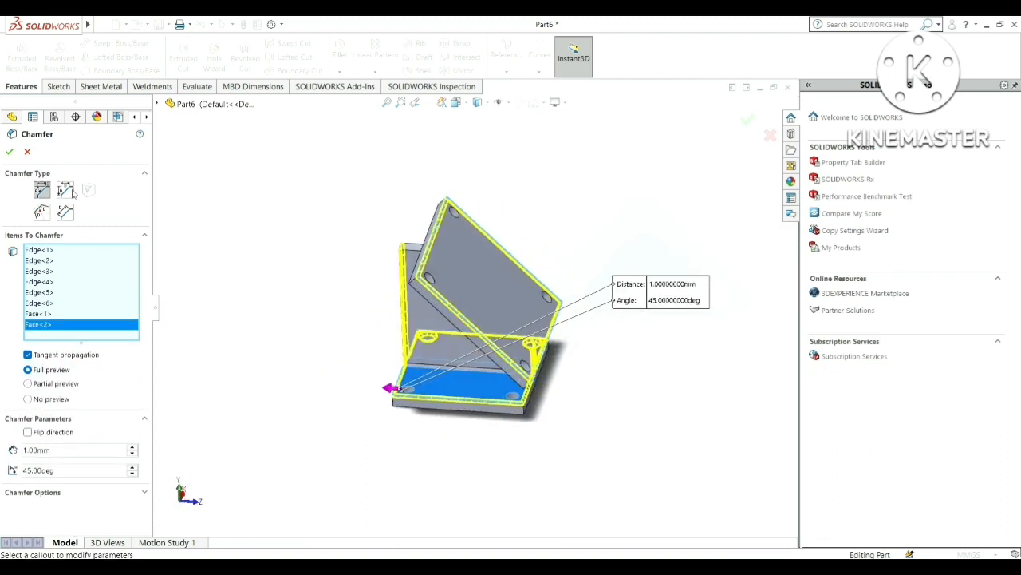
left_click(8, 152)
Examine the finished bracket from all sides in the top, front, left, right, back, bottom and isometric views
middle_click_drag(472, 301, 559, 376)
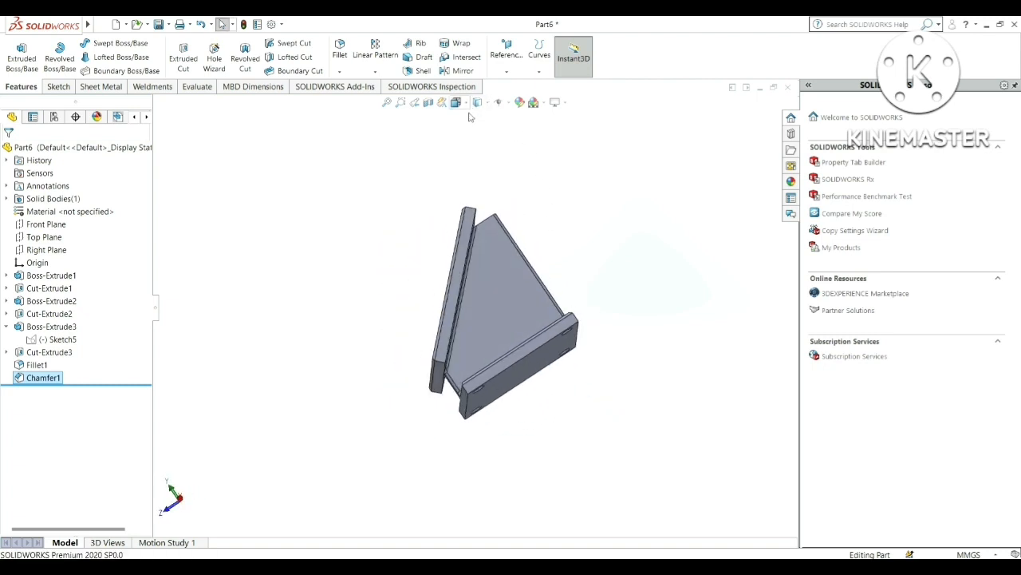
key("ctrl+7")
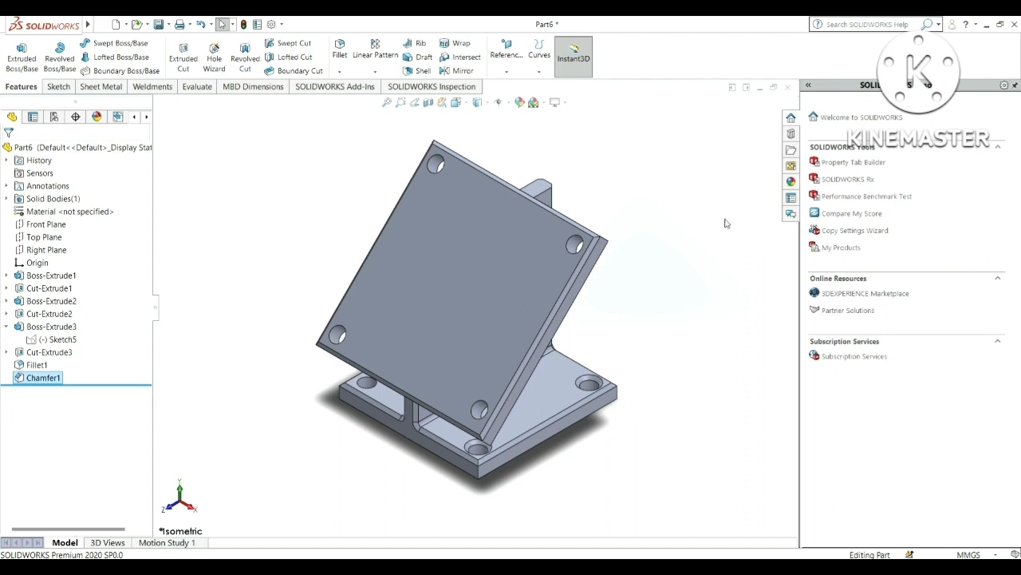
middle_click_drag(717, 245, 368, 384)
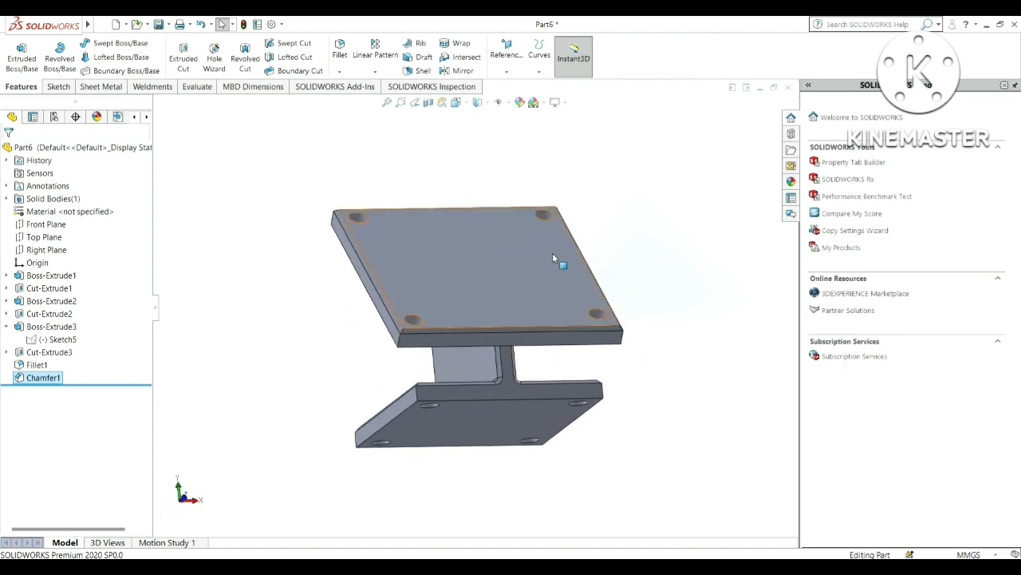
middle_click_drag(553, 253, 651, 287)
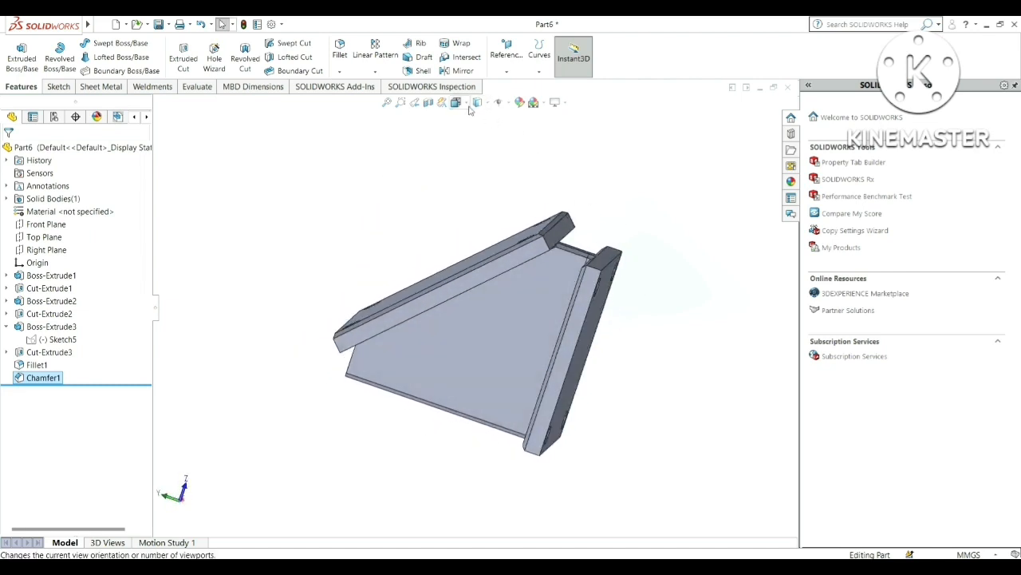
key("ctrl+5")
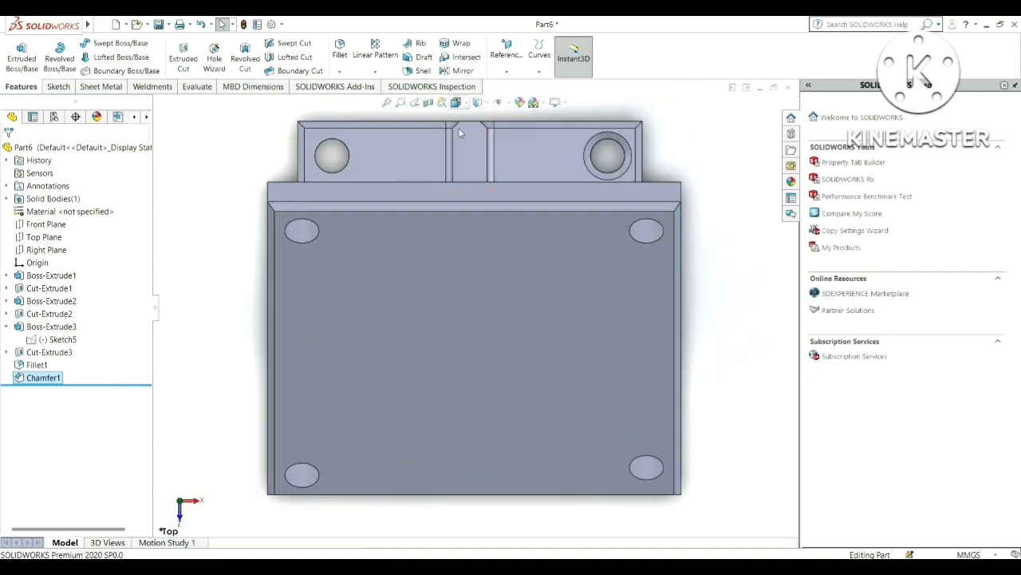
key("ctrl+1")
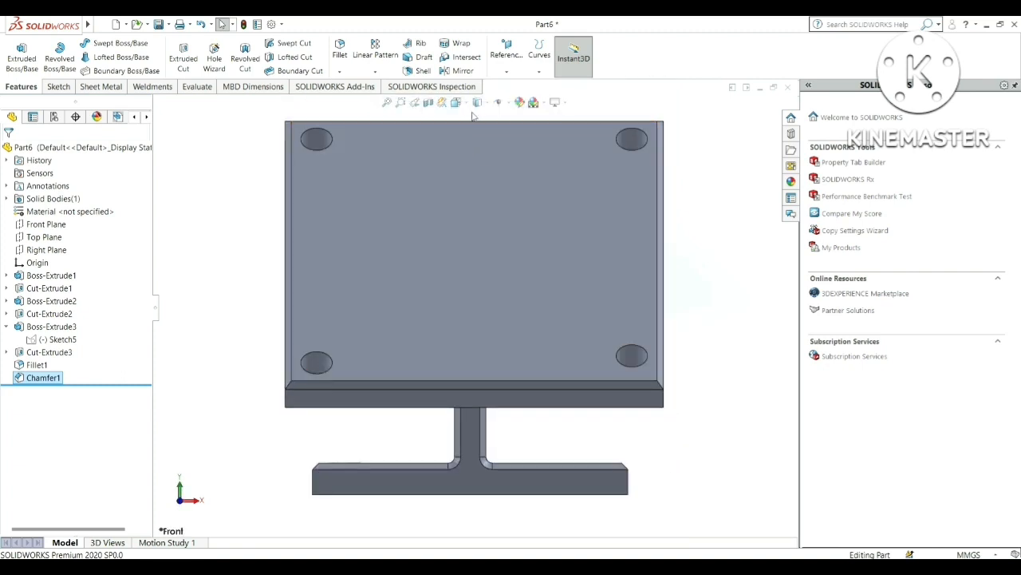
key("ctrl+3")
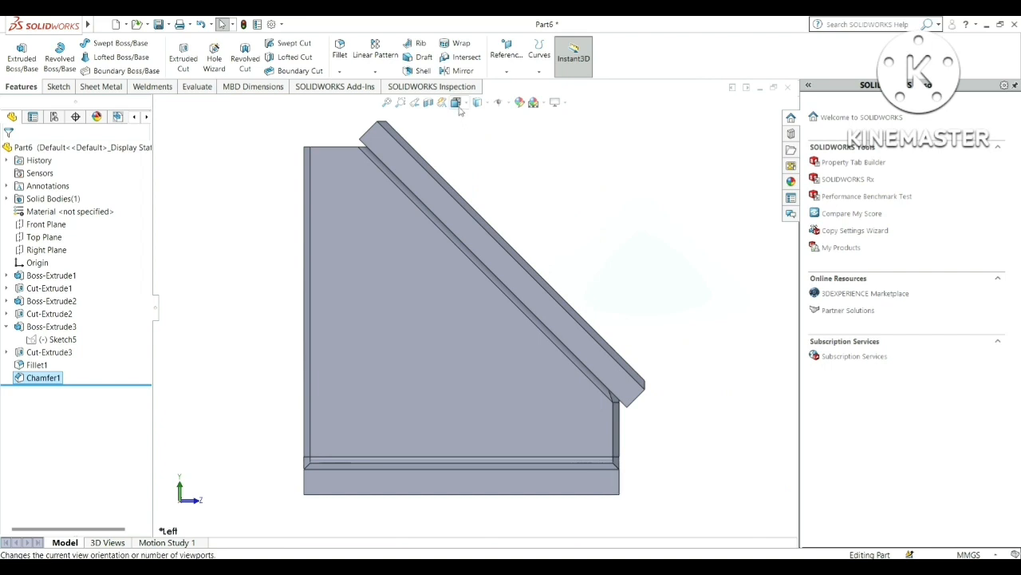
key("ctrl+4")
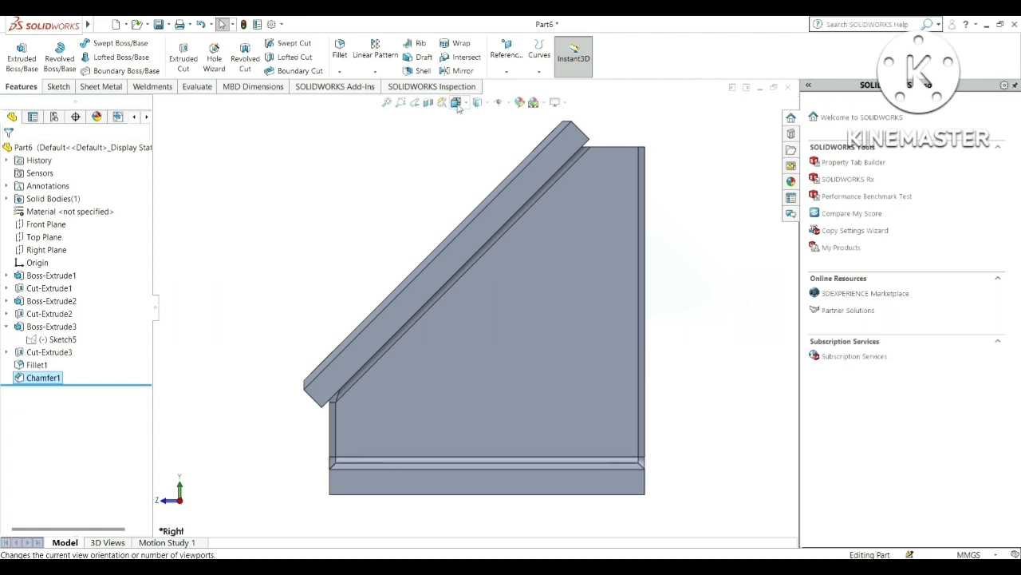
key("ctrl+2")
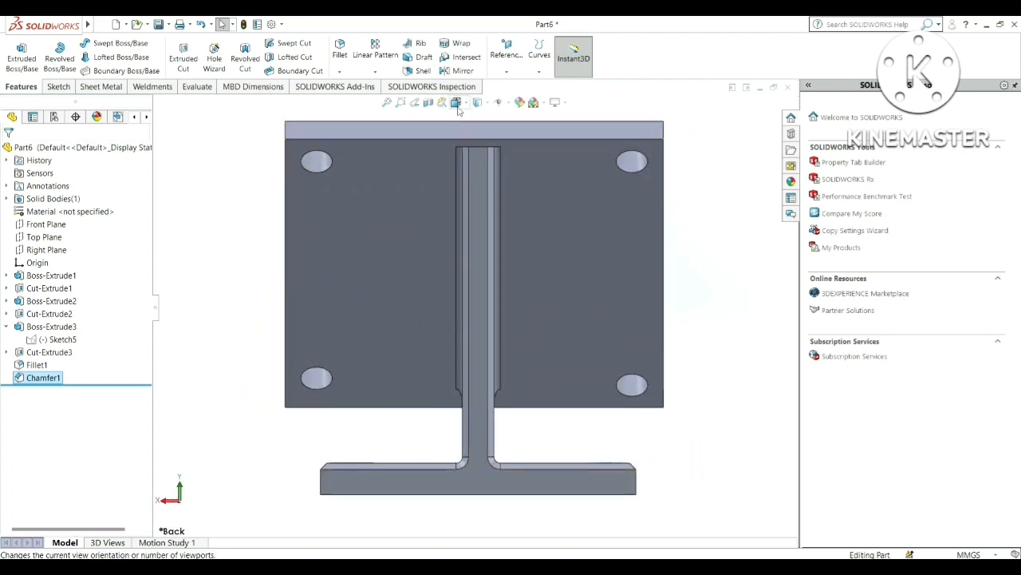
key("ctrl+1")
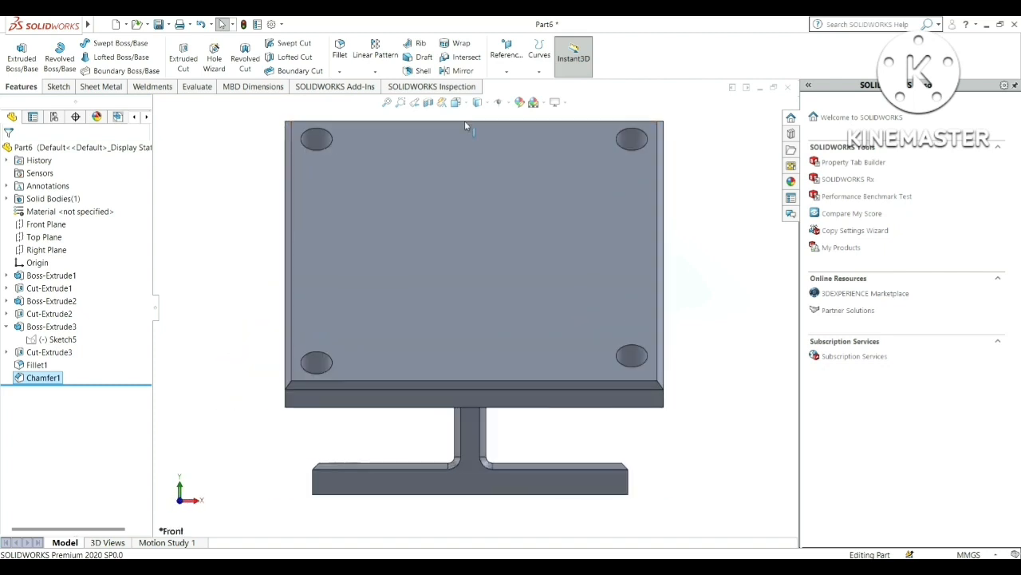
key("ctrl+6")
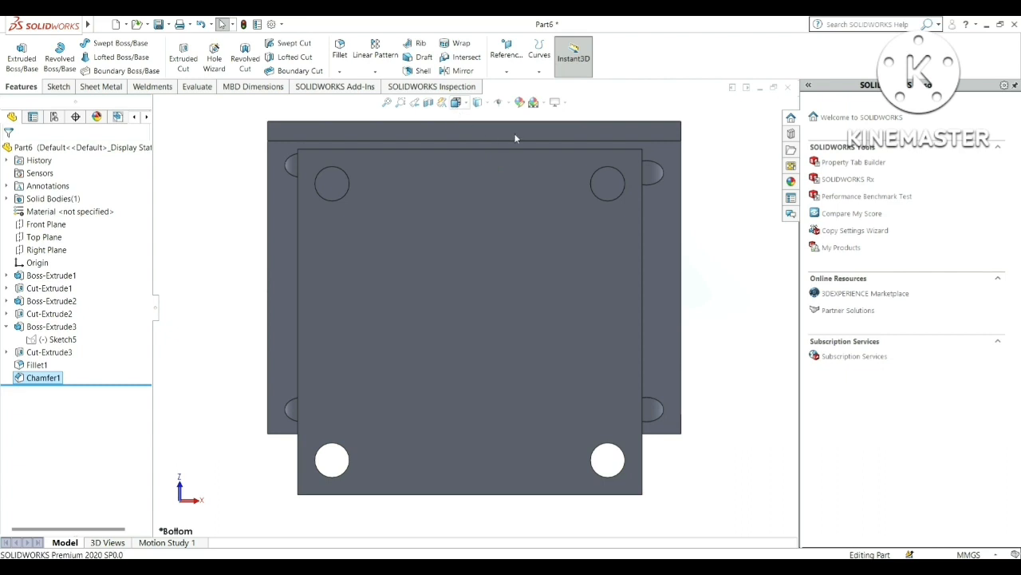
key("ctrl+7")
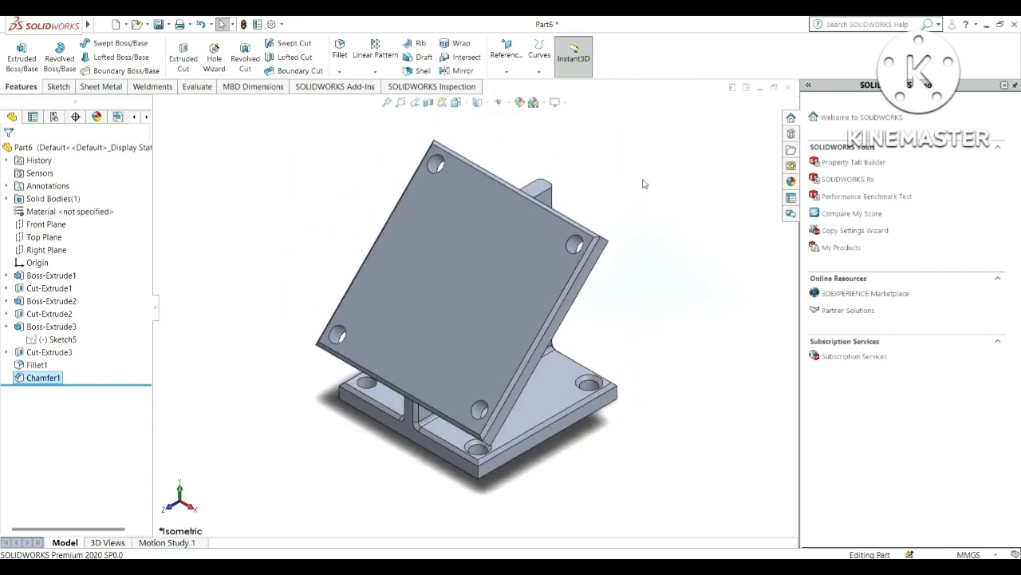